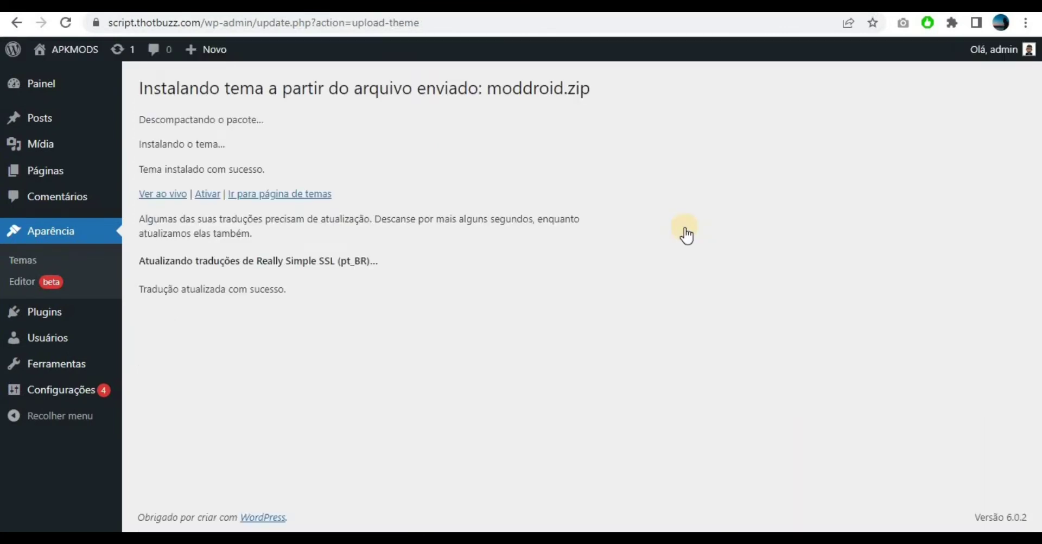
Activate the uploaded Moddroid theme and reload the site's home page to read its activation notice
click(209, 199)
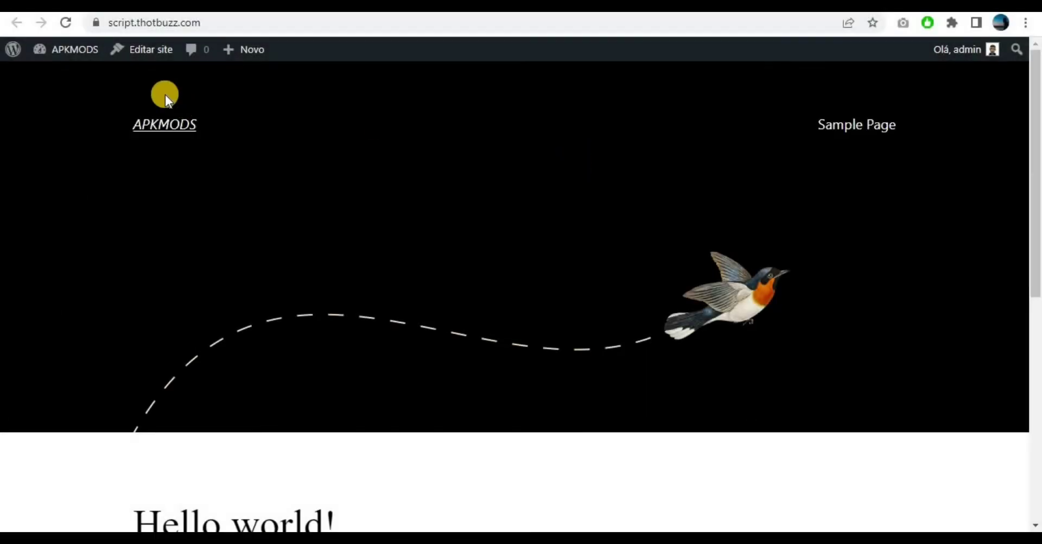
click(68, 22)
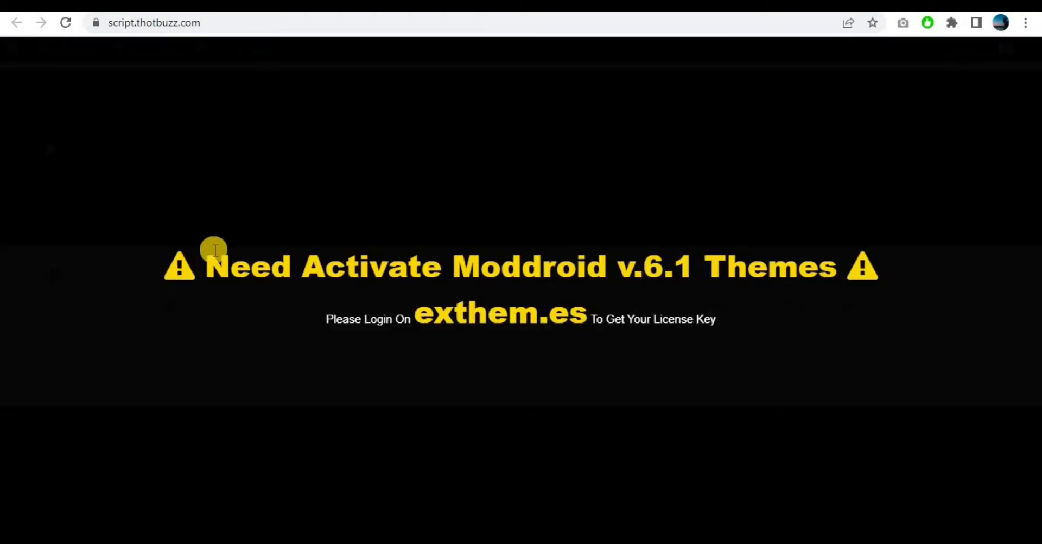
drag(205, 263, 670, 347)
click(669, 347)
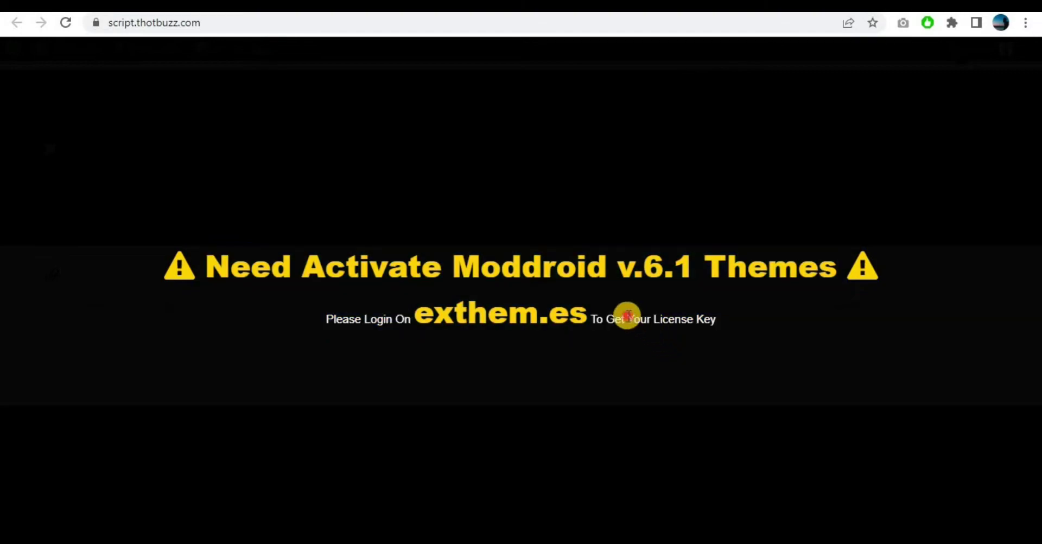
drag(627, 316, 812, 321)
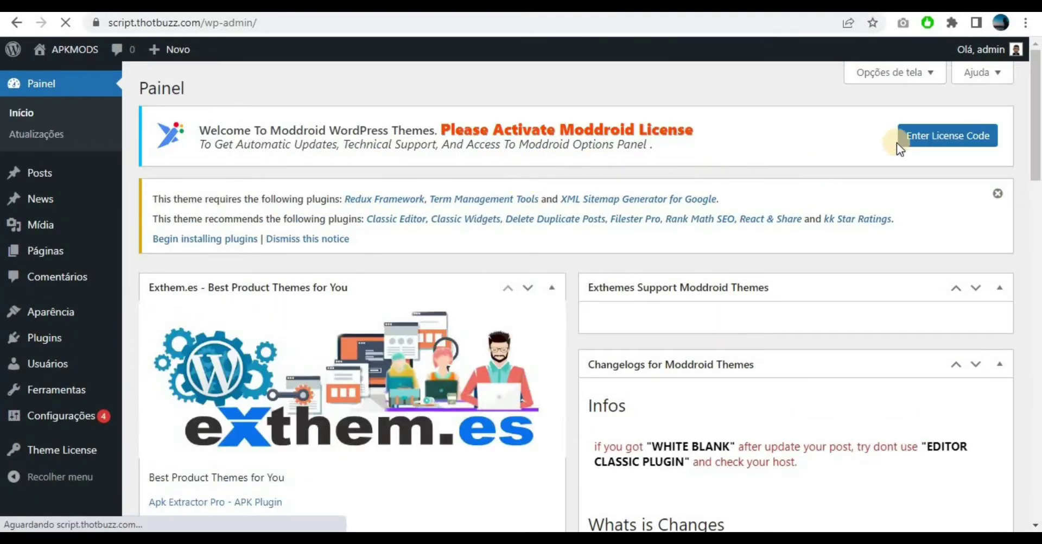
Open the Moddroid license page, submit the theme license key and reload the site's home page
click(947, 137)
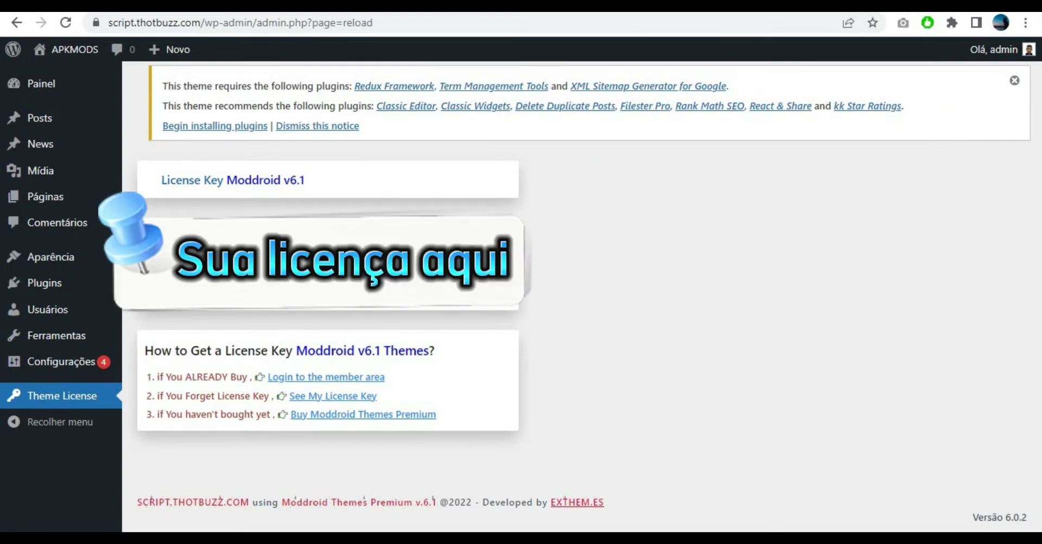
key(Return)
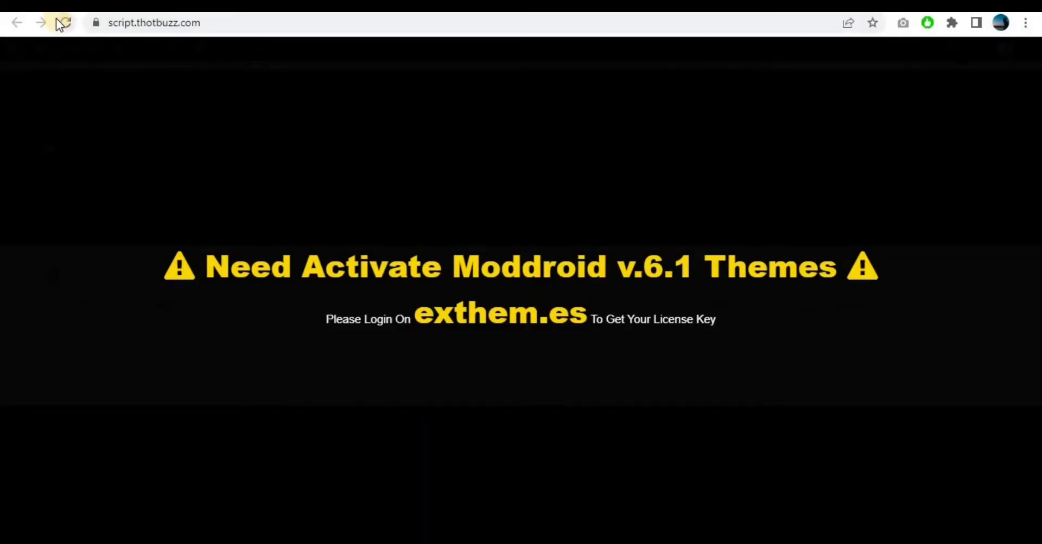
click(66, 24)
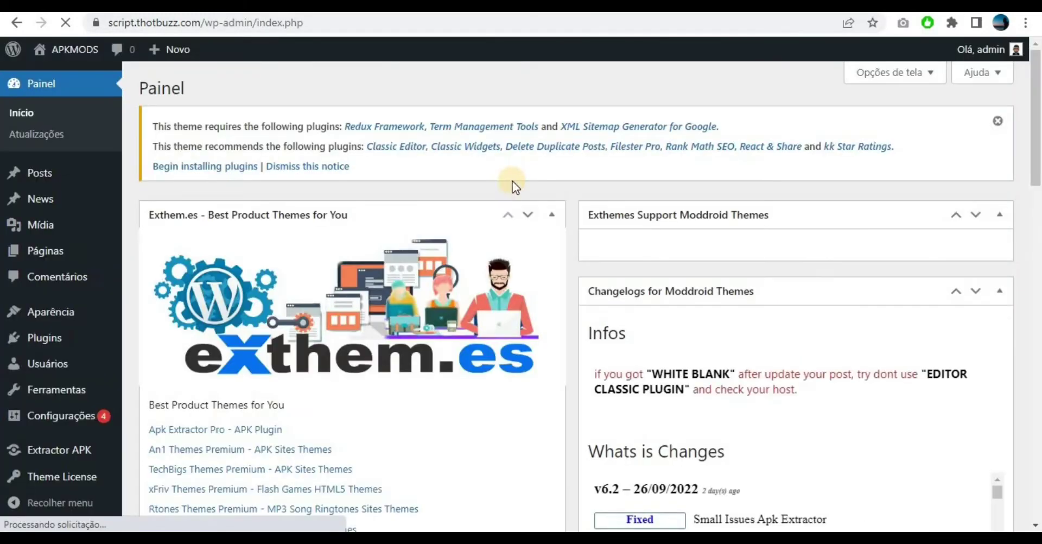
Install the required Redux Framework plugin through the theme's plugin installer and refresh the site's home page
click(201, 167)
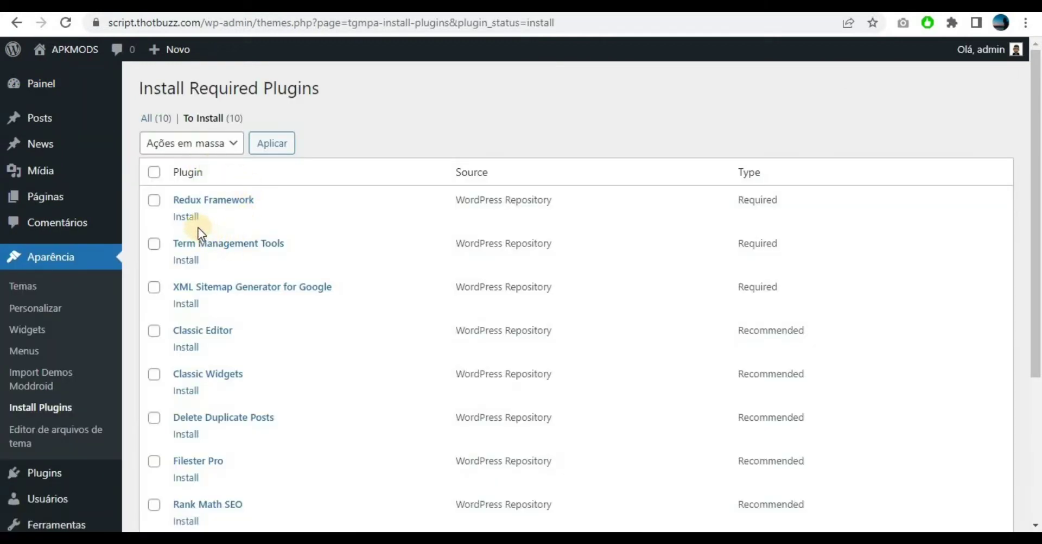
click(186, 217)
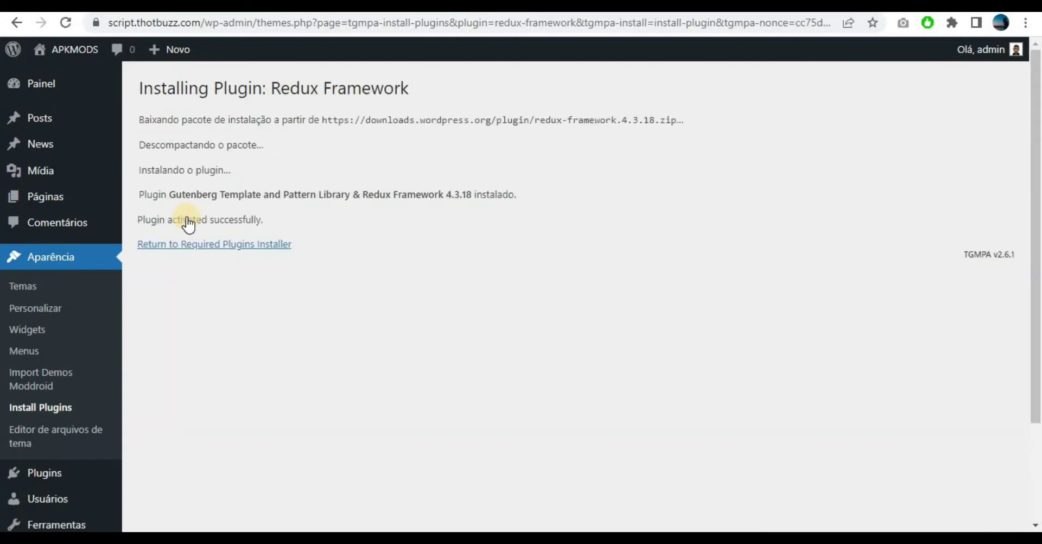
click(197, 243)
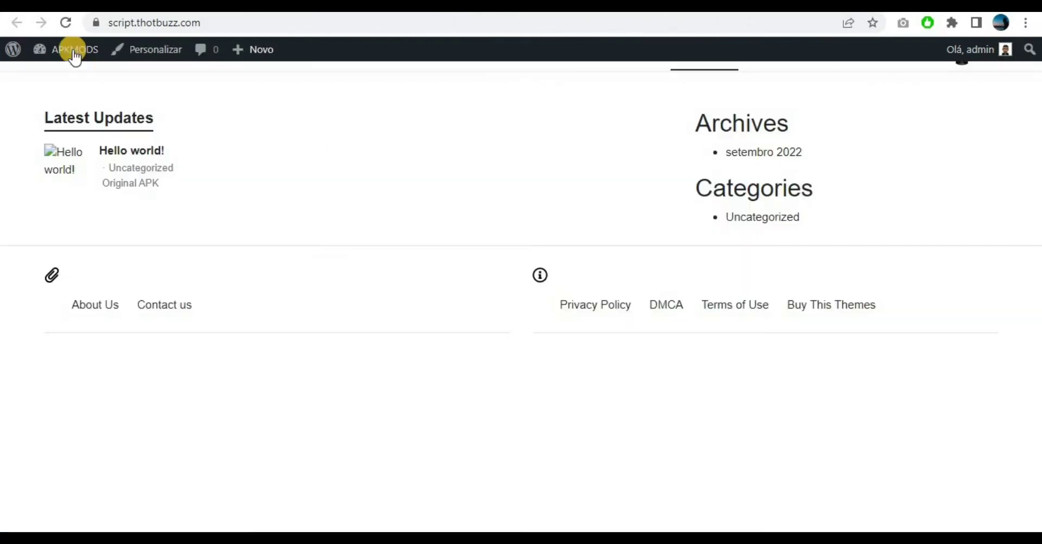
click(65, 23)
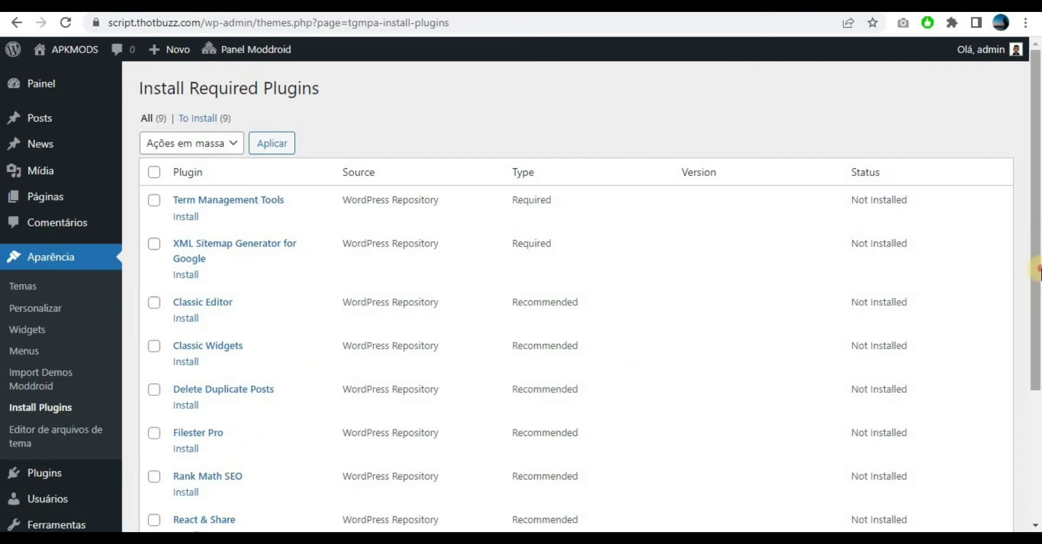
Bulk install kk Star Ratings, React & Share, Rank Math SEO, Filester Pro, Delete Duplicate Posts and Classic Widgets
scroll(967, 315, down, 2)
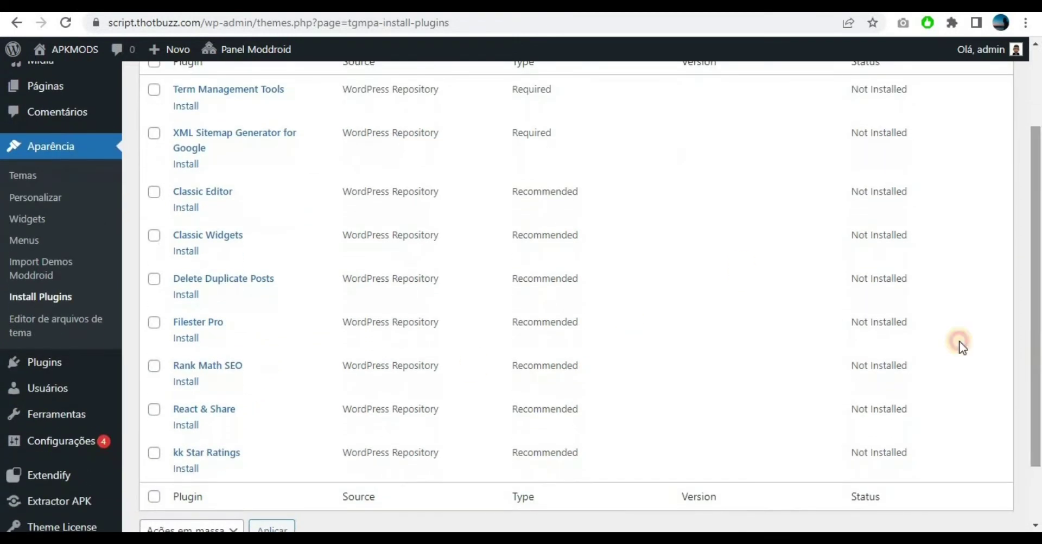
click(155, 454)
click(154, 411)
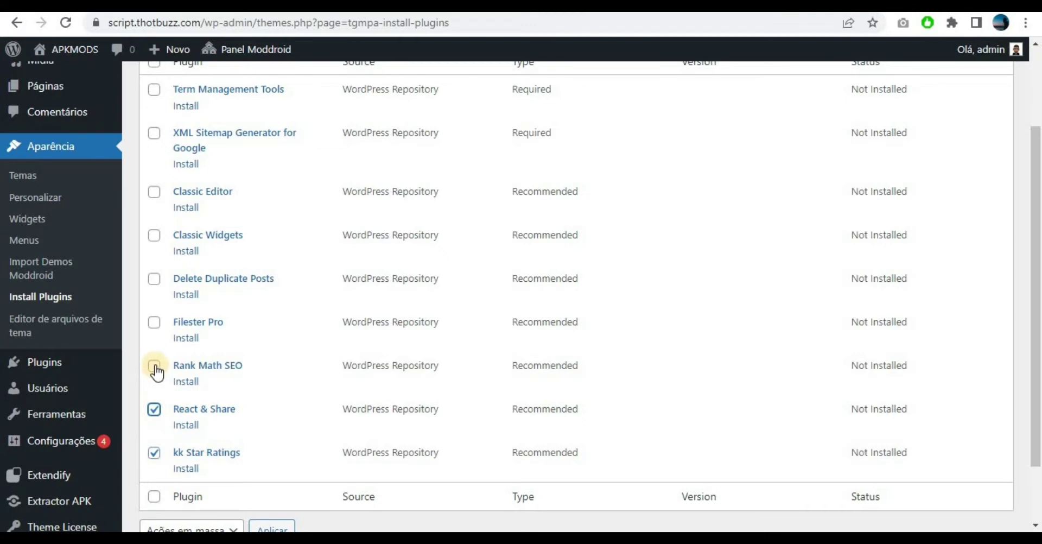
click(154, 367)
click(154, 324)
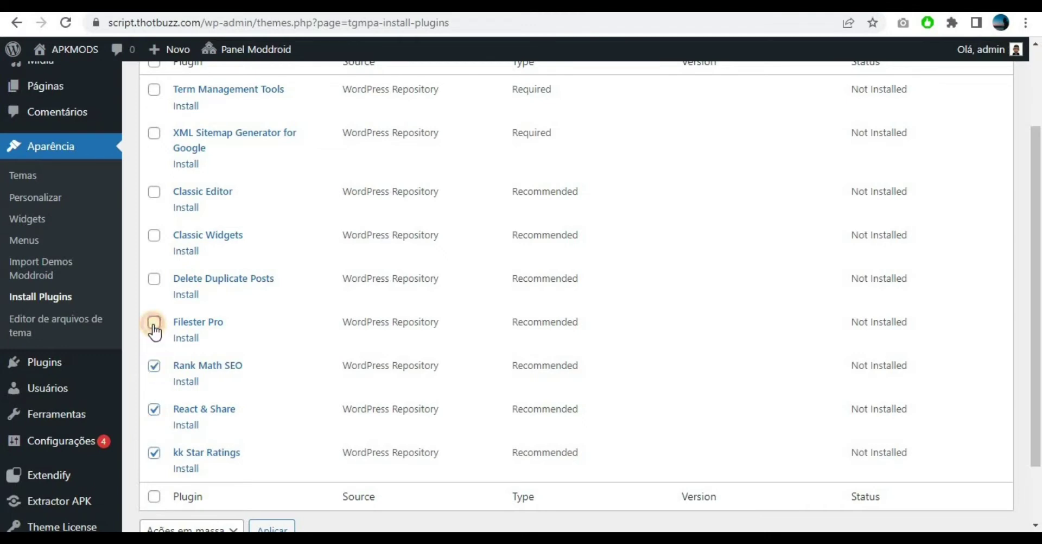
click(154, 279)
click(154, 236)
click(232, 524)
click(168, 470)
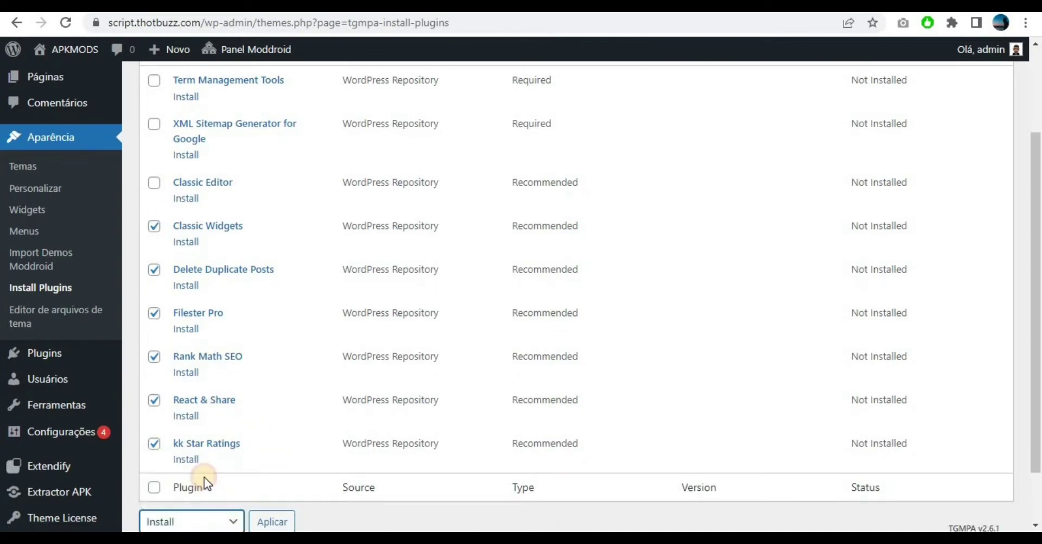
click(275, 522)
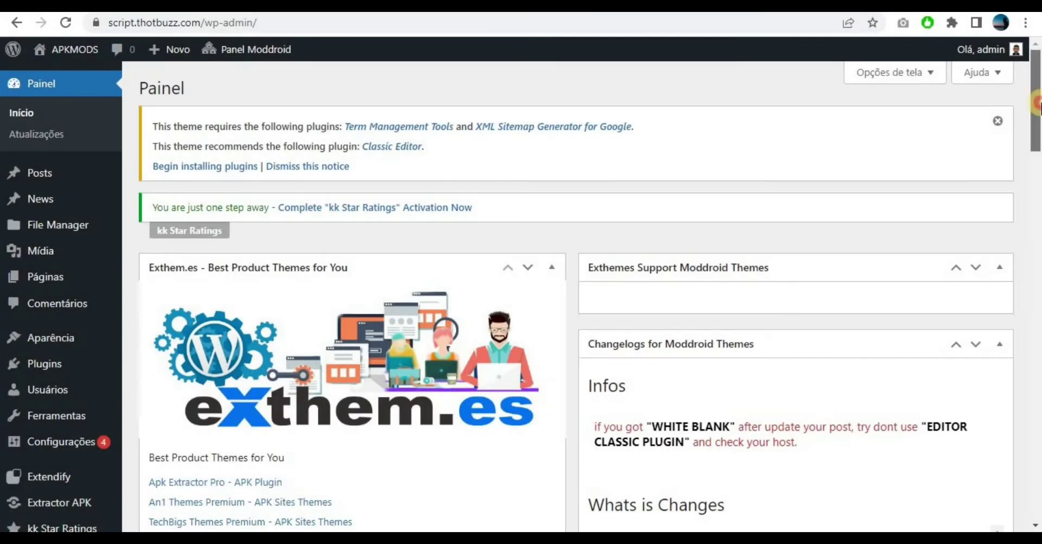
Start the Moddroid demo import wizard, continue past its license stage and install the essential plugins
drag(1036, 102, 1037, 127)
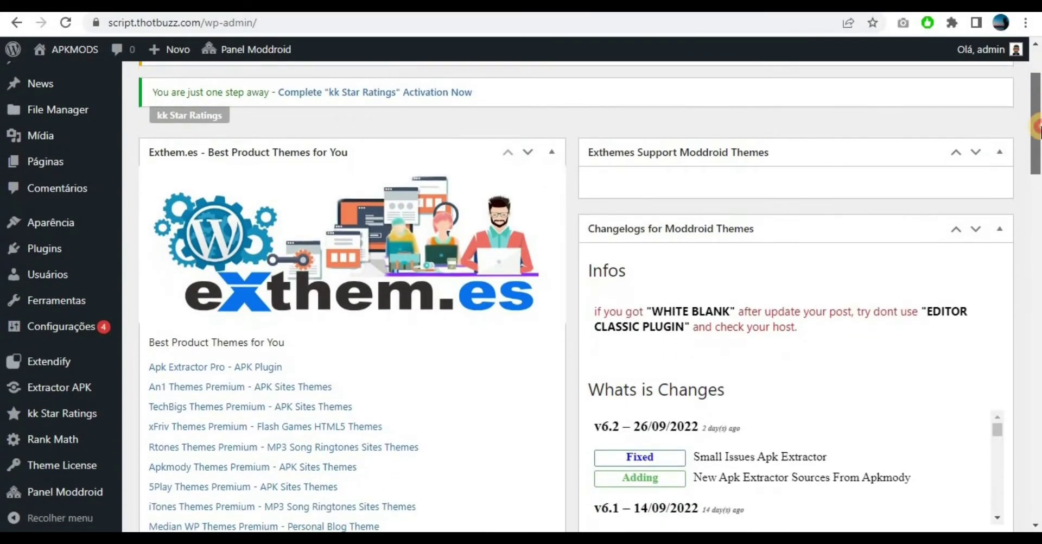
mouse_move(63, 224)
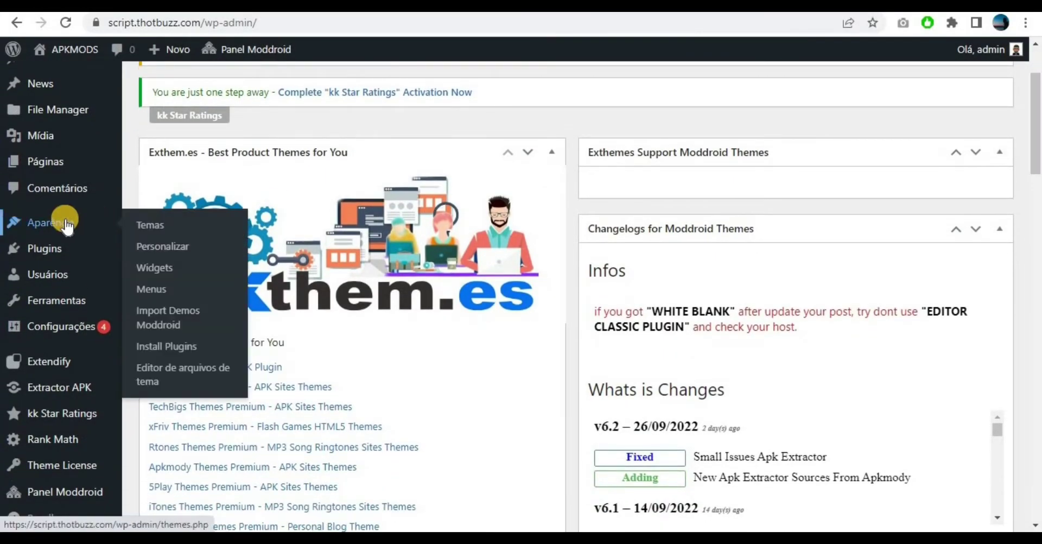
click(166, 324)
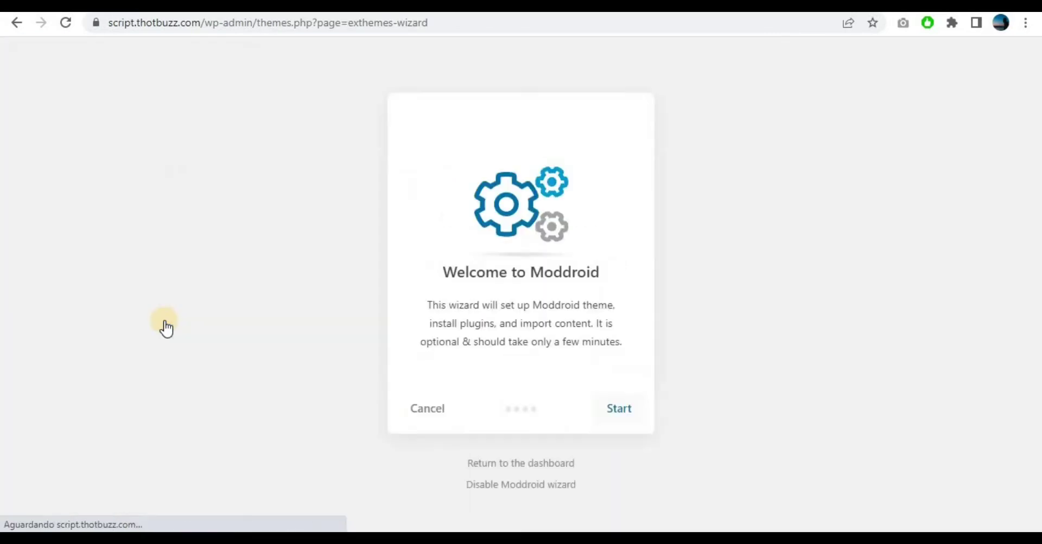
click(622, 409)
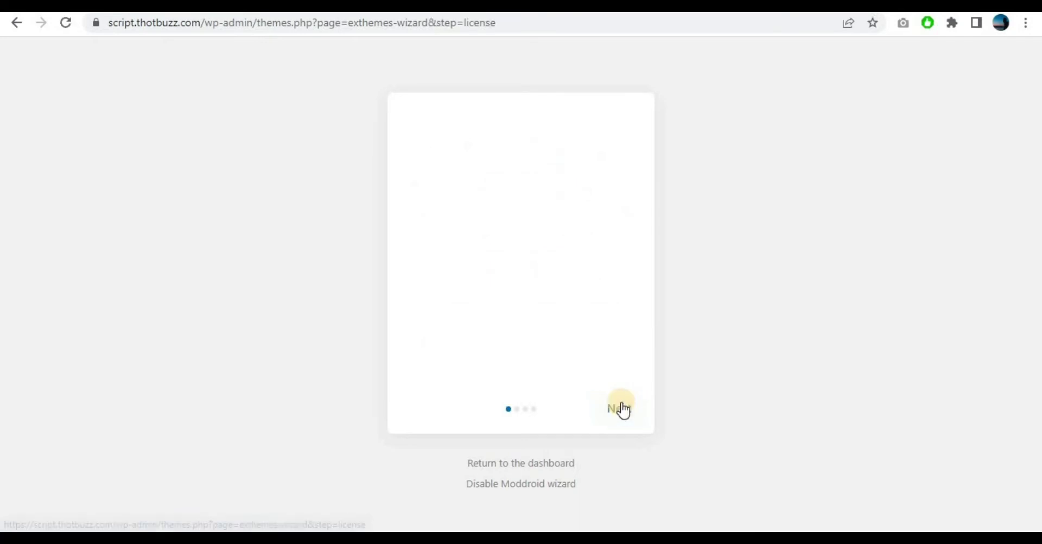
click(622, 407)
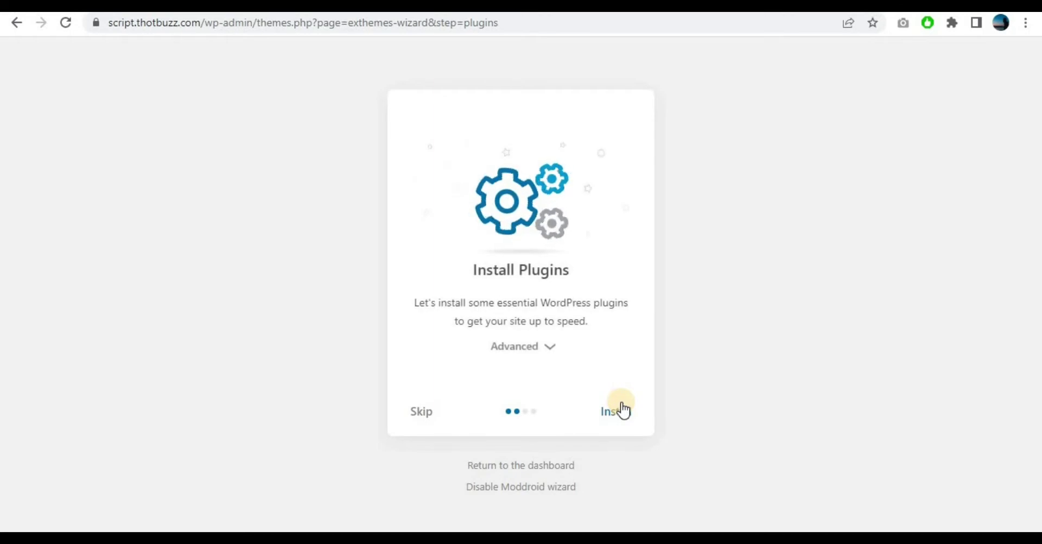
click(630, 418)
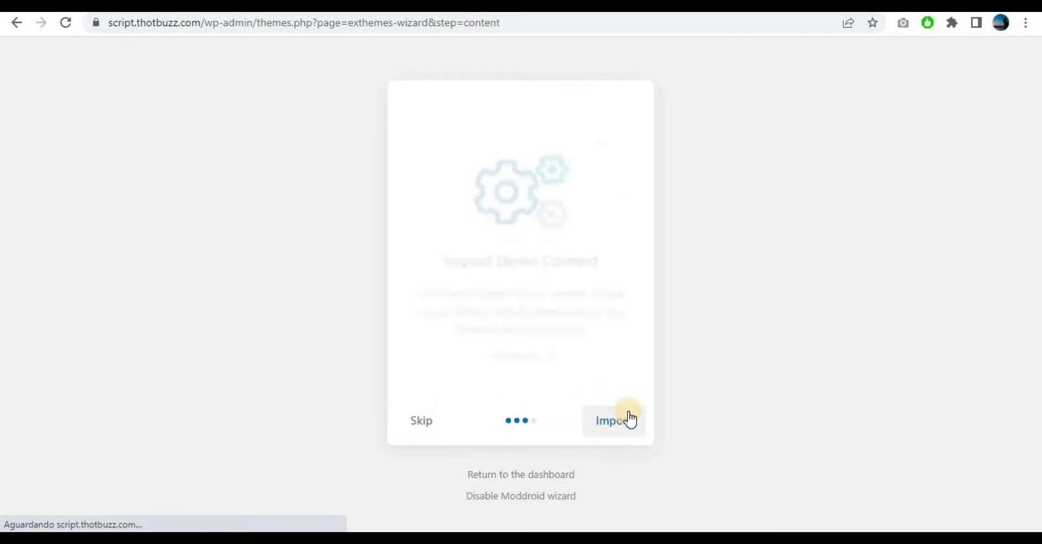
Import the Moddroid demo content, leave the wizard and refresh the site's home page
click(620, 435)
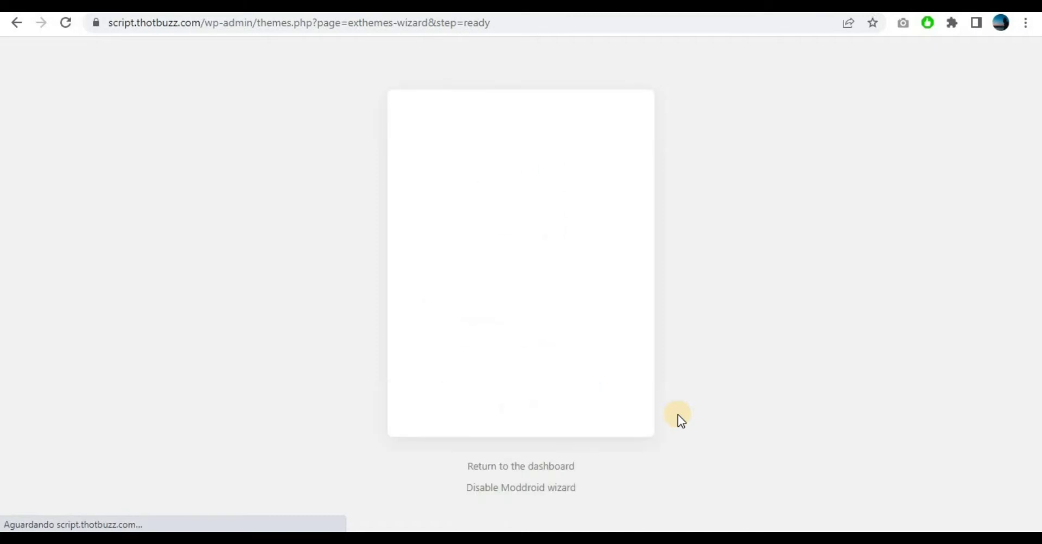
click(516, 472)
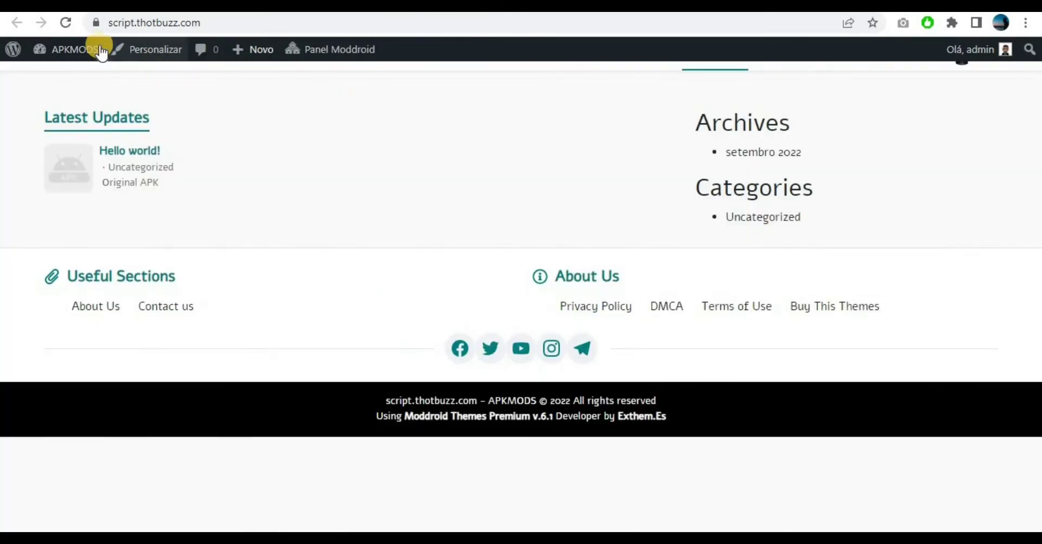
click(101, 51)
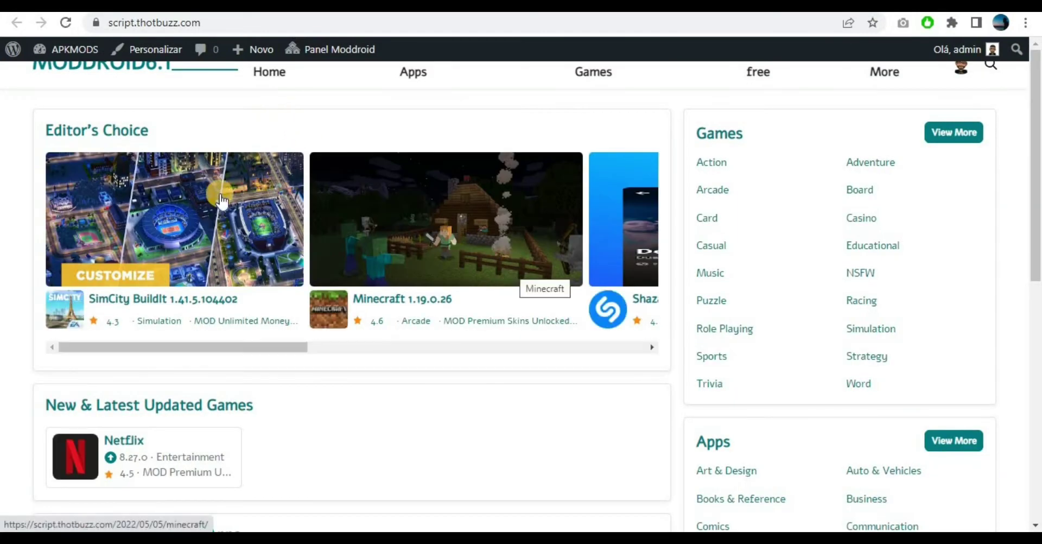
Open the Netflix post from the home page, rate it five stars and give it the Surprised reaction
drag(1037, 136, 1036, 157)
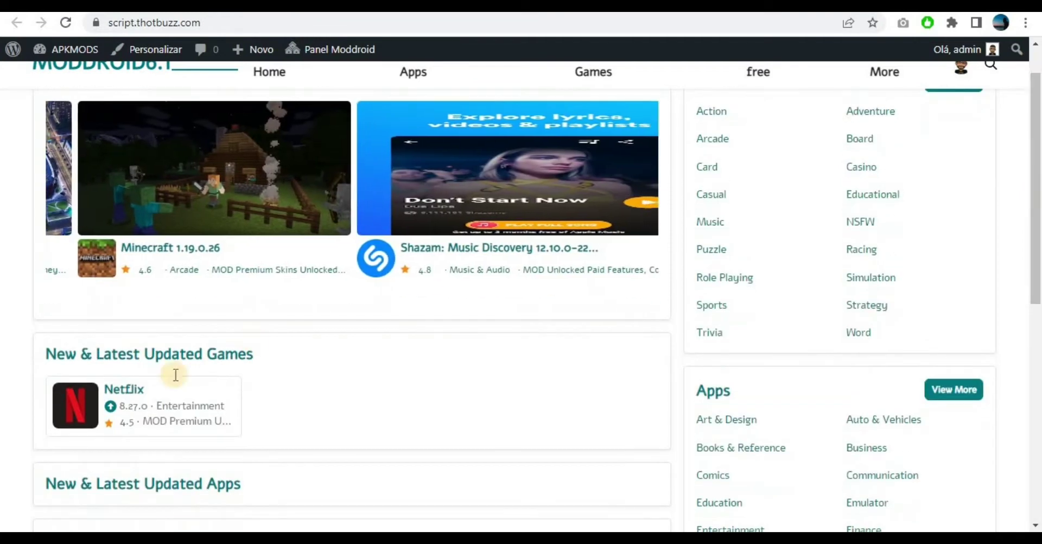
click(130, 408)
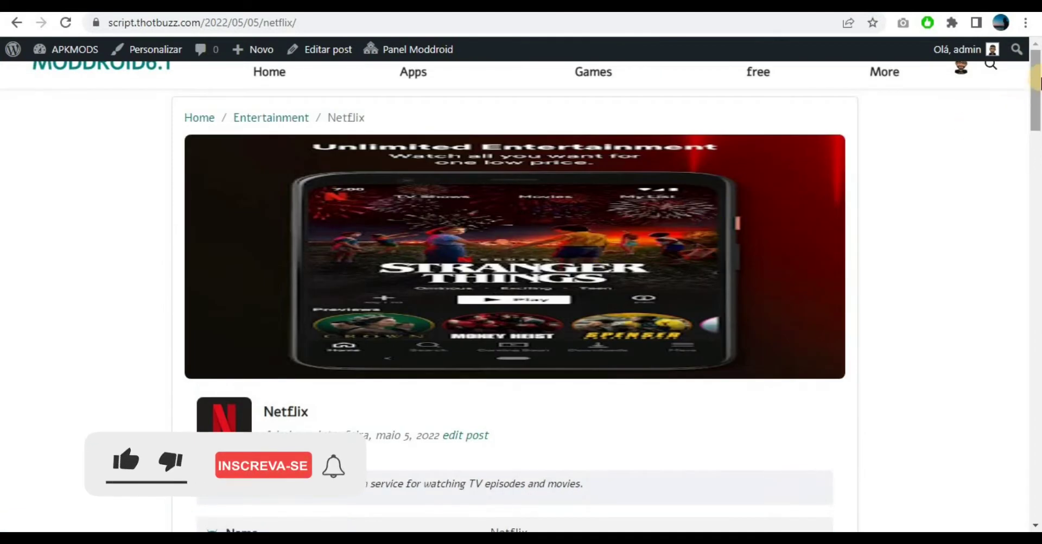
drag(1036, 80, 1037, 171)
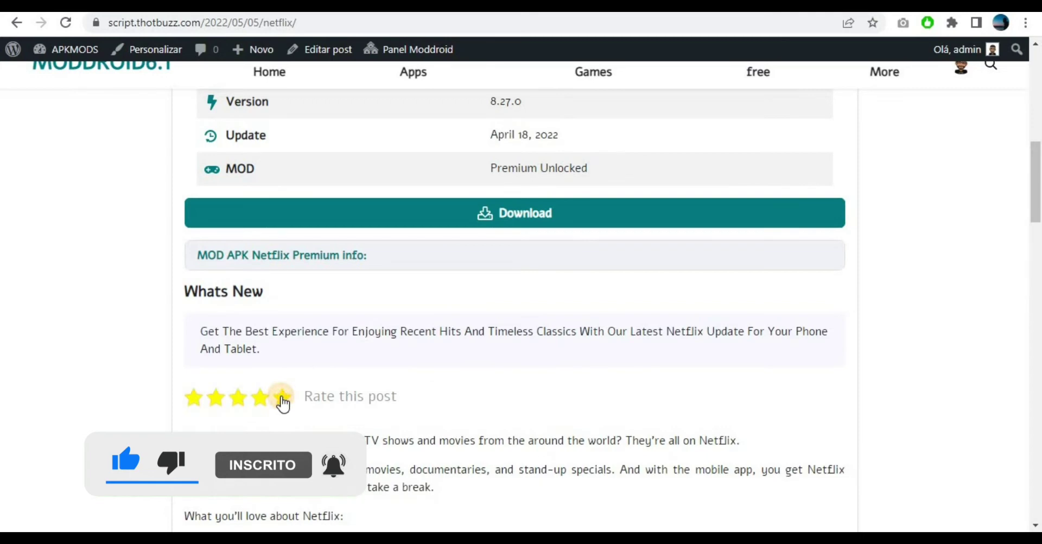
click(282, 398)
drag(1038, 174, 1038, 255)
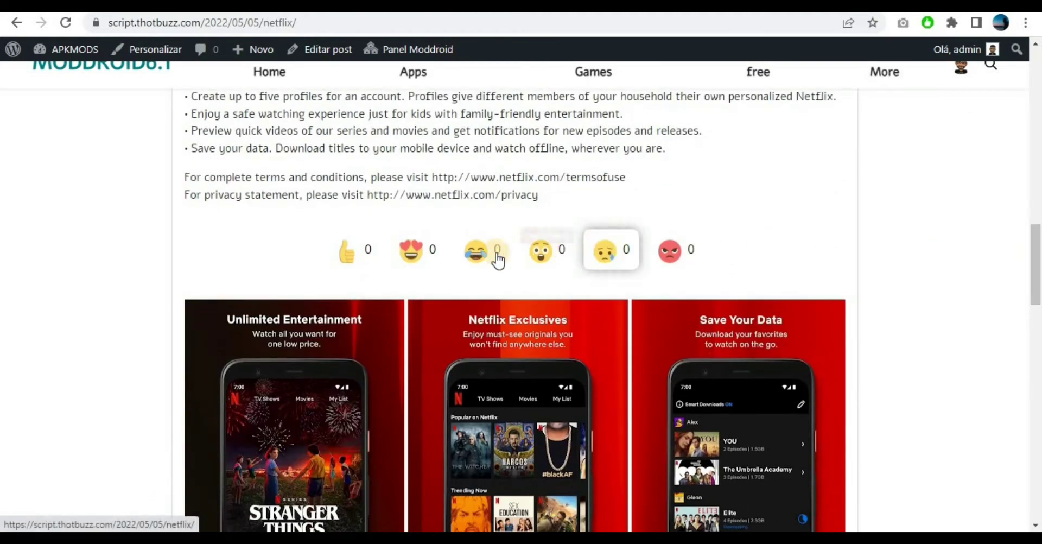
click(559, 257)
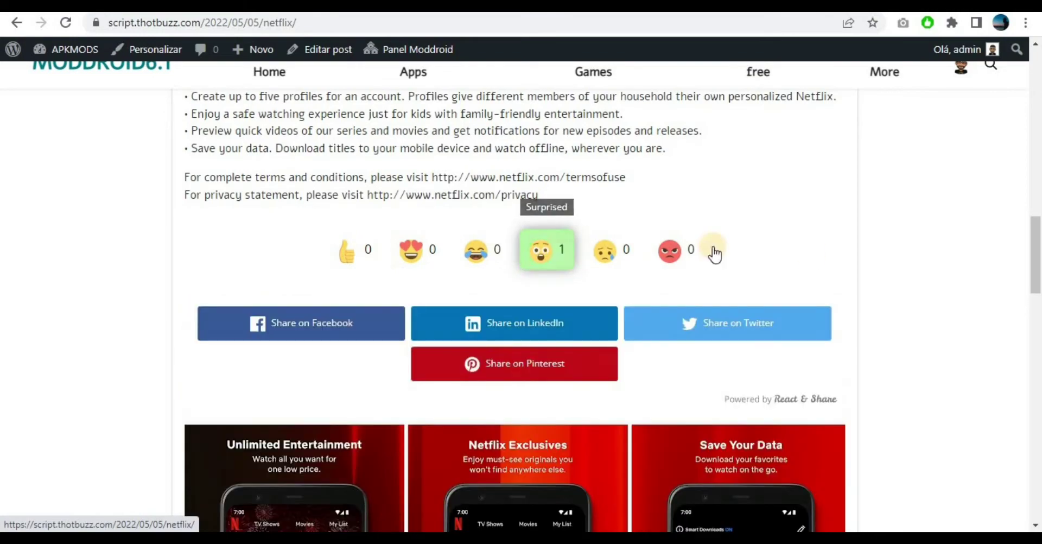
Go to the Netflix post's download page and follow the APK download link for version 8.27.0
drag(1037, 265, 1037, 317)
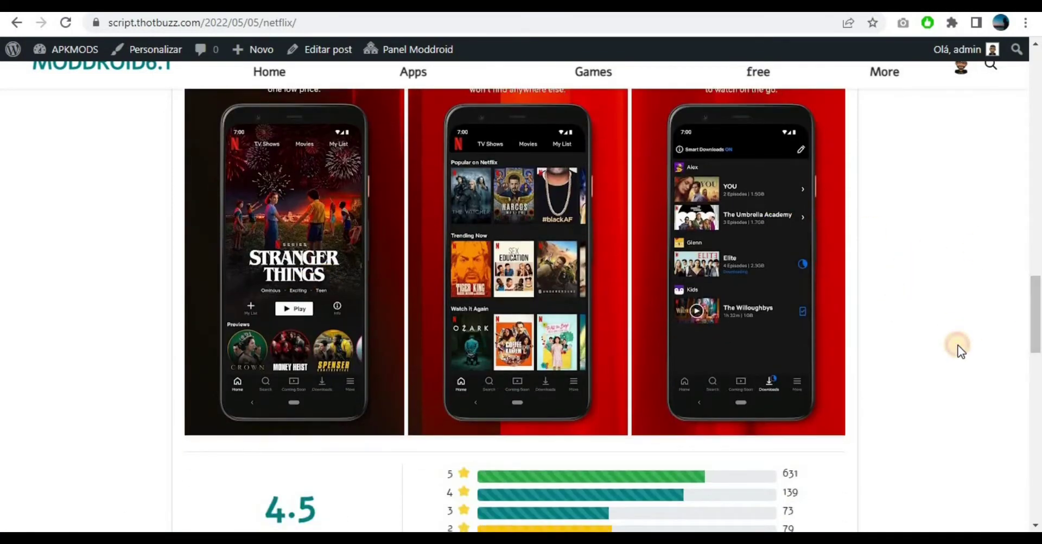
scroll(959, 350, down, 5)
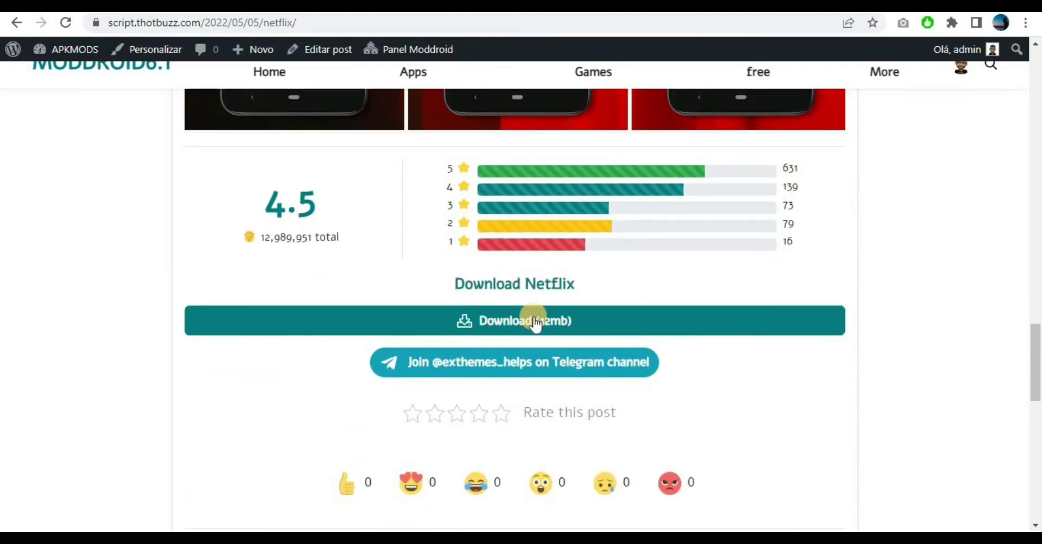
click(535, 324)
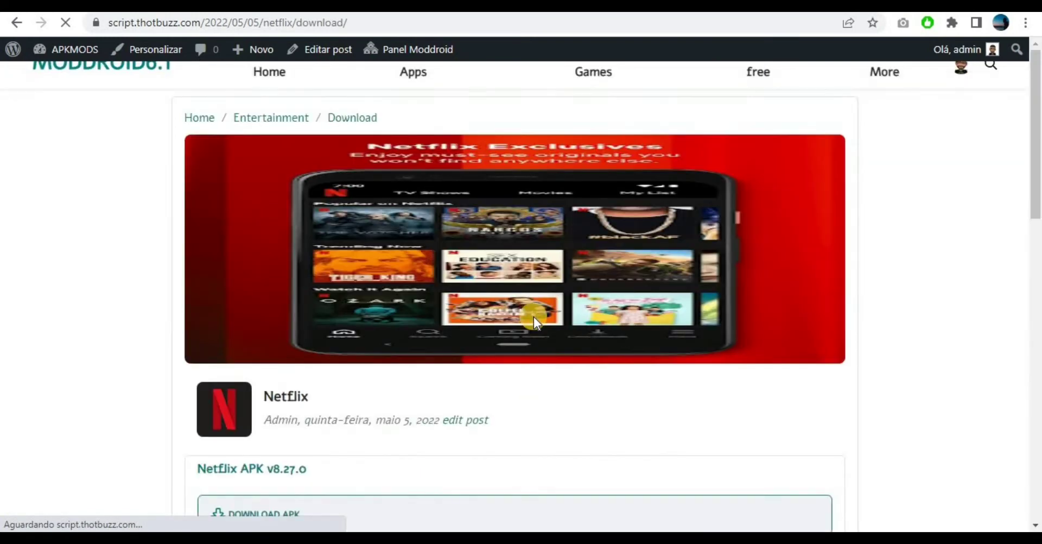
scroll(533, 317, down, 3)
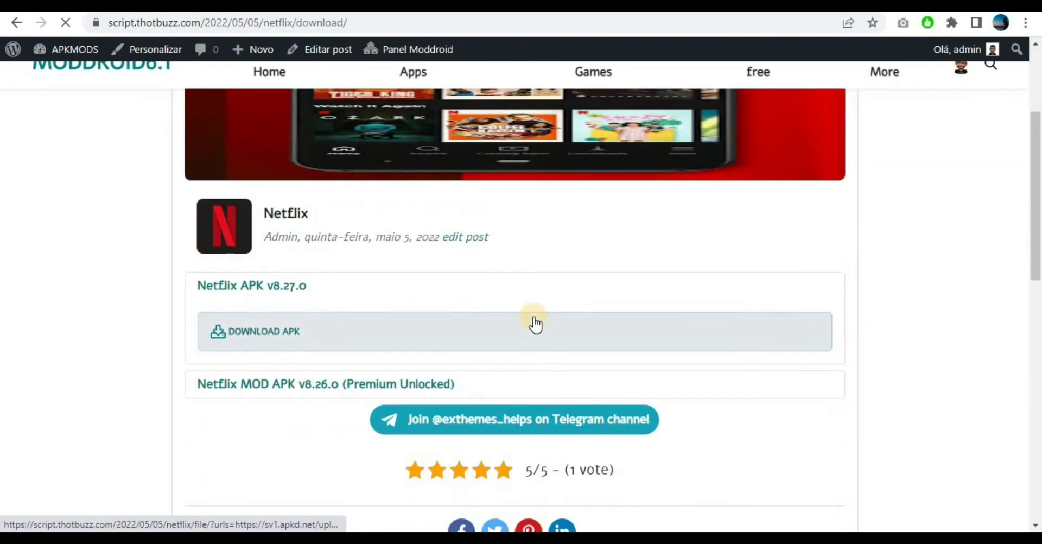
click(244, 332)
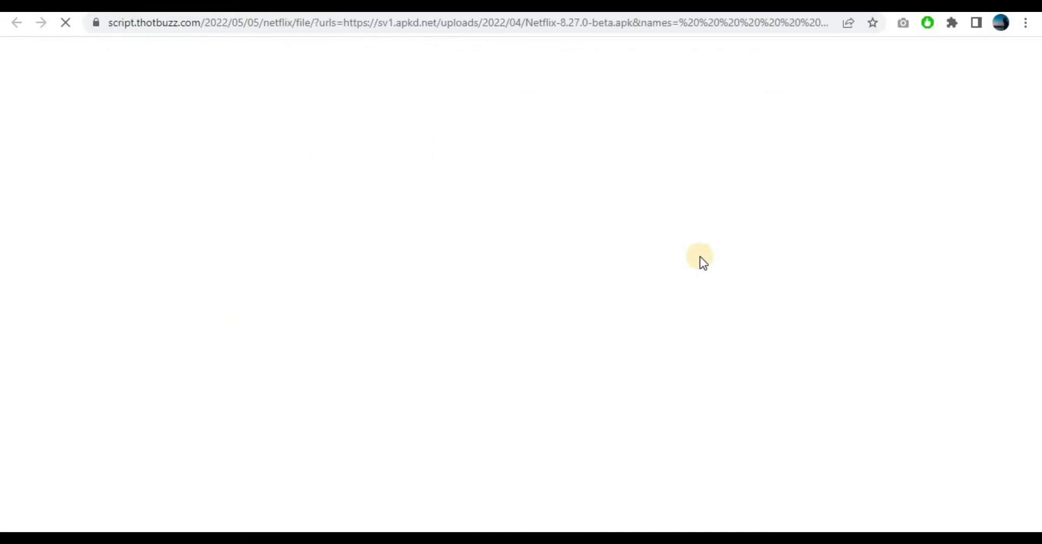
Check the Netflix file page until its download link is ready, and open the Moddroid theme panel from the WordPress dashboard
scroll(700, 259, down, 6)
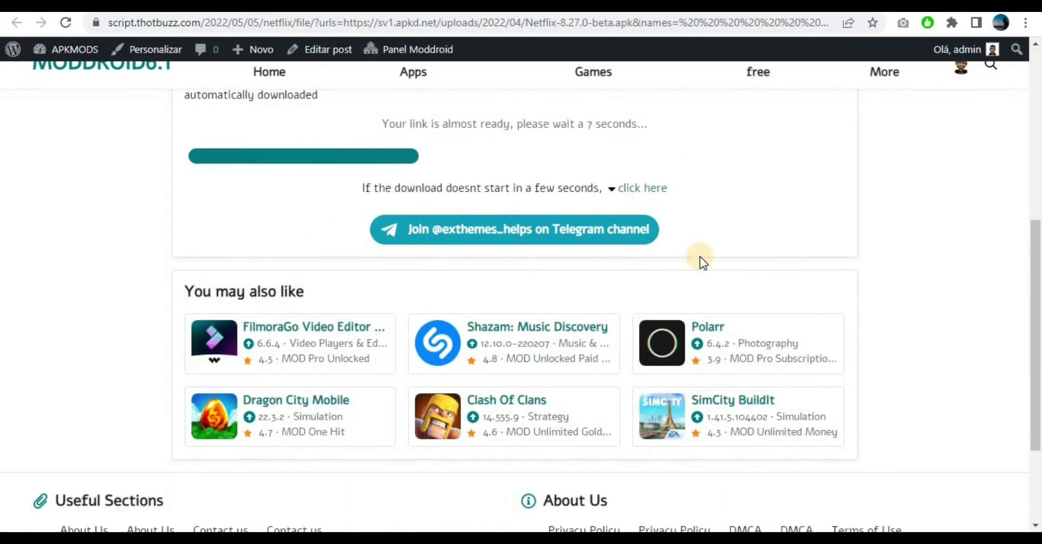
scroll(700, 260, up, 1)
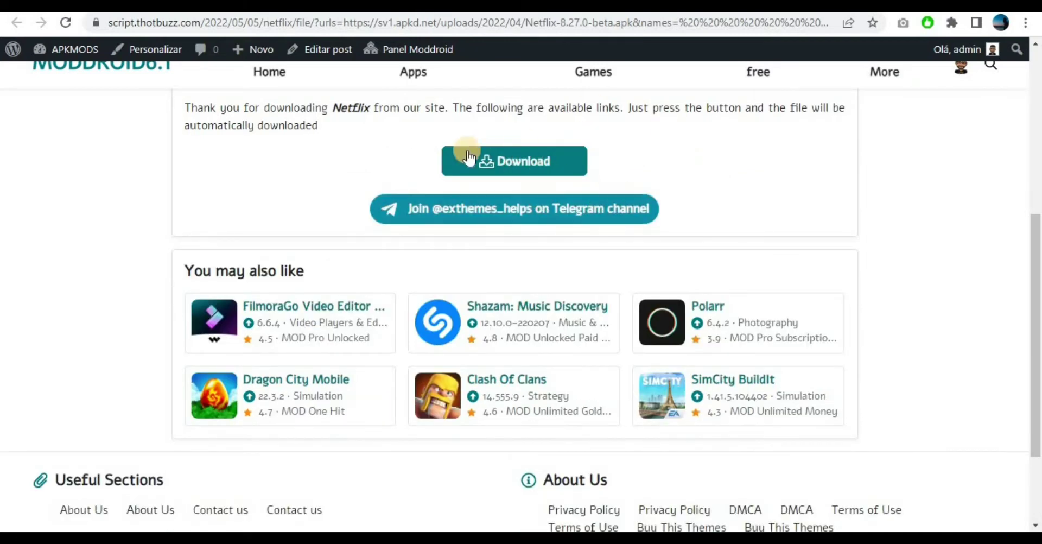
mouse_move(68, 48)
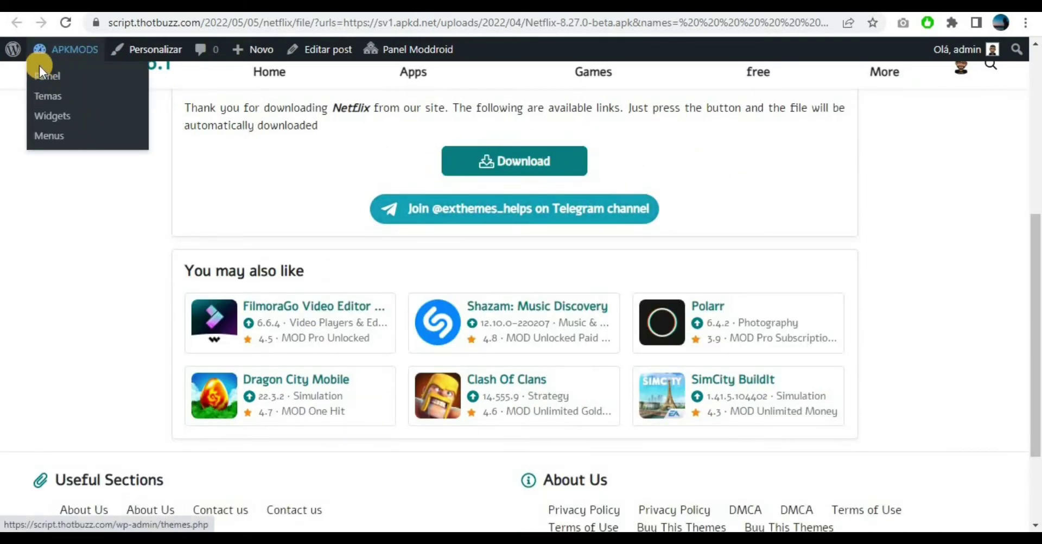
click(47, 83)
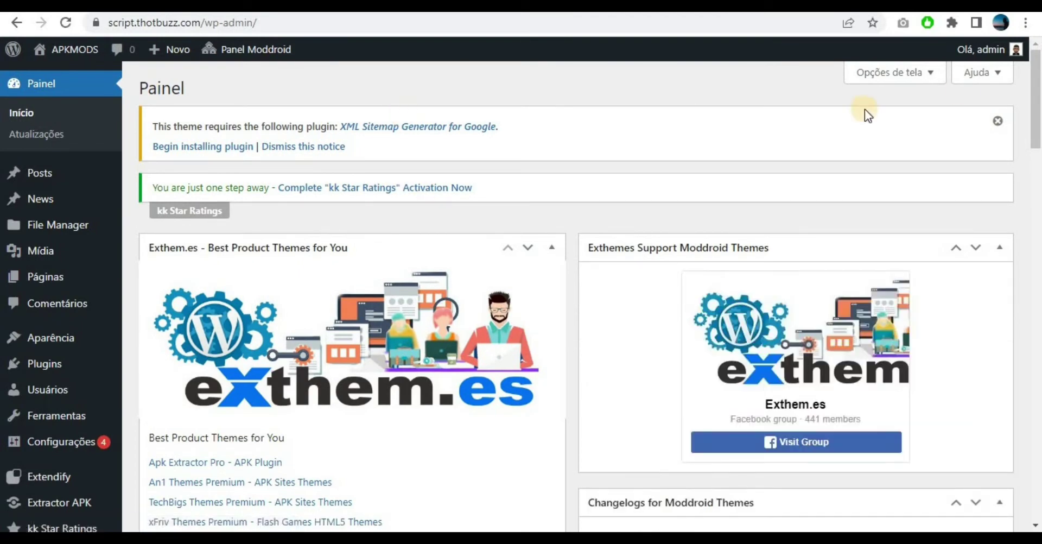
drag(1036, 104, 1037, 158)
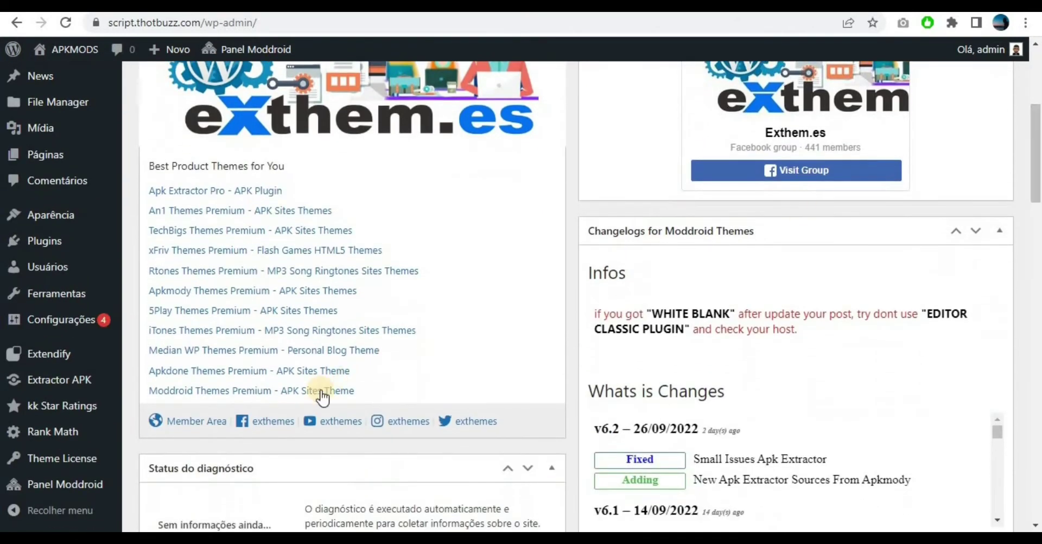
click(77, 481)
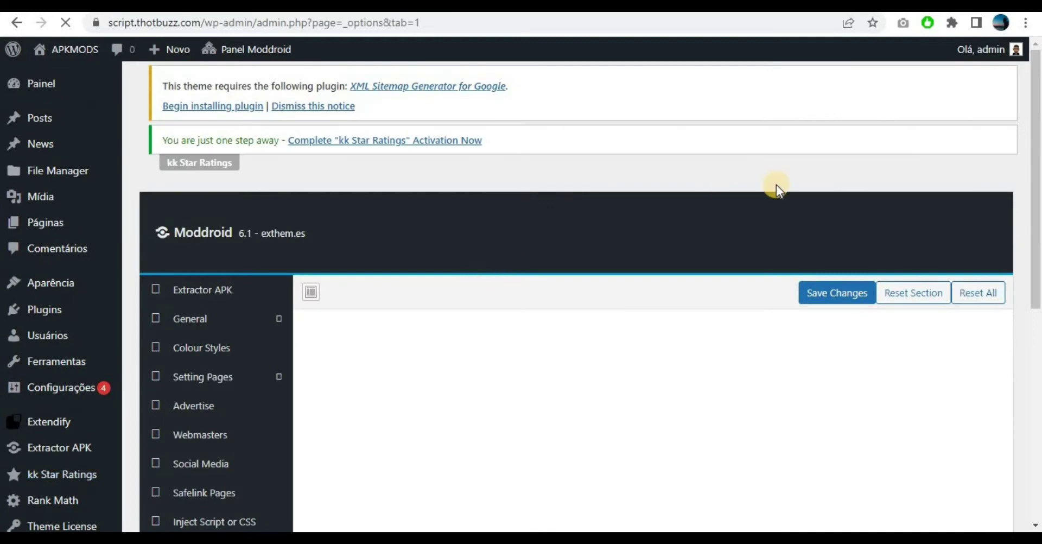
Turn on the Titles Header option in the theme's general header settings and set the title to APKMOD
drag(1036, 114, 1036, 182)
click(245, 158)
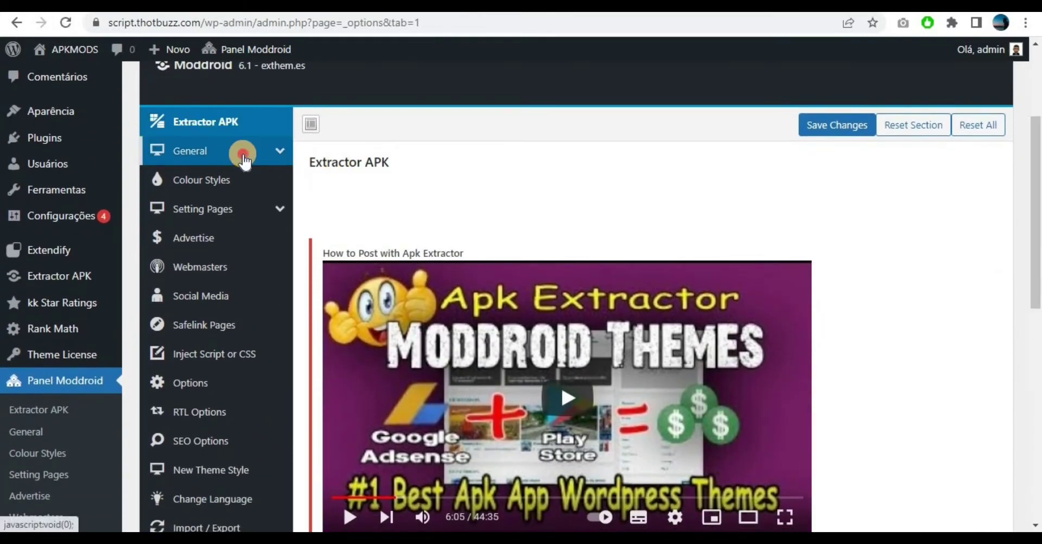
click(531, 221)
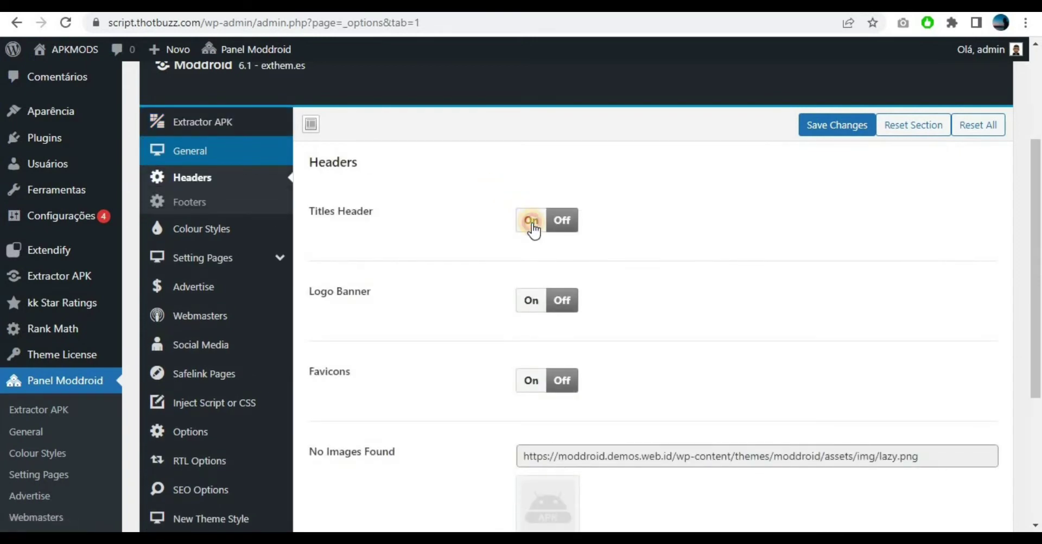
click(631, 322)
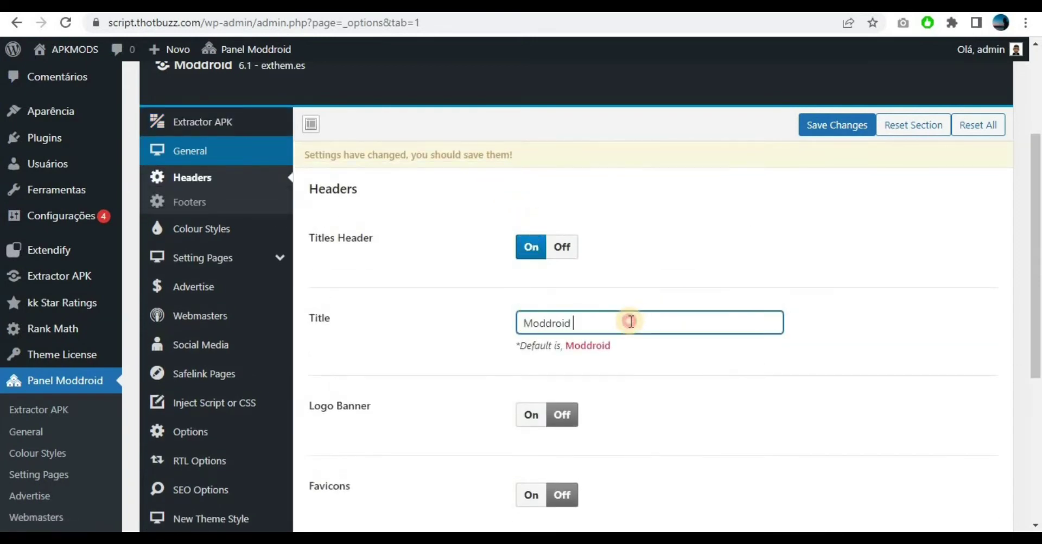
key(ctrl+a)
text(APKM)
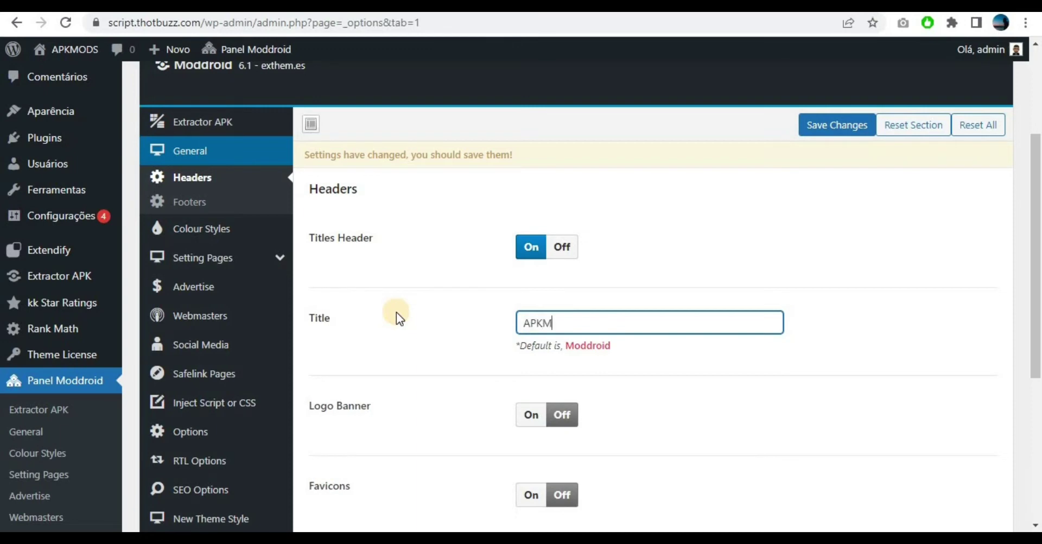
text(OD)
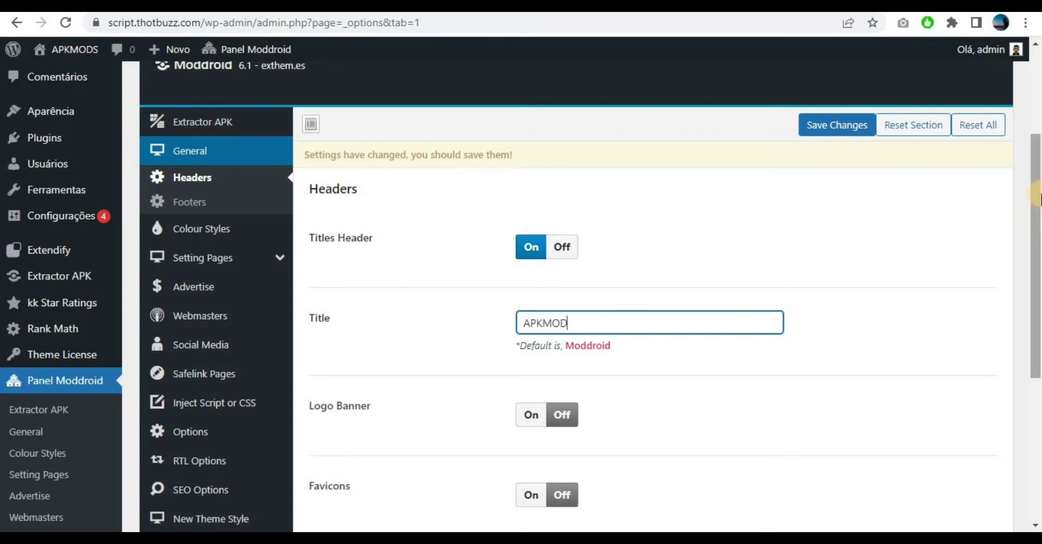
Turn on the Logo Banner option to view its image upload settings, and switch it back off
drag(1037, 198, 1036, 260)
click(535, 235)
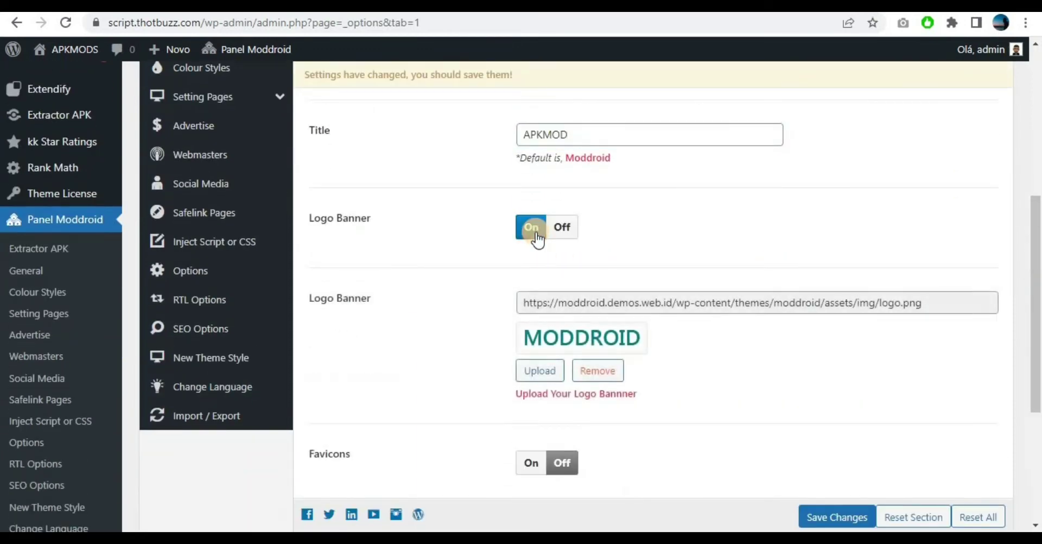
click(531, 230)
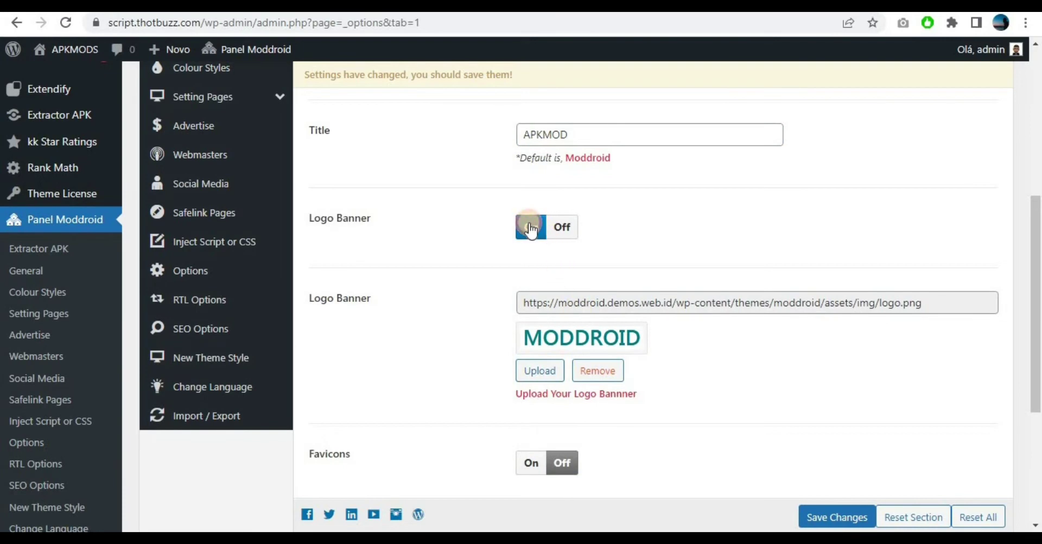
click(564, 227)
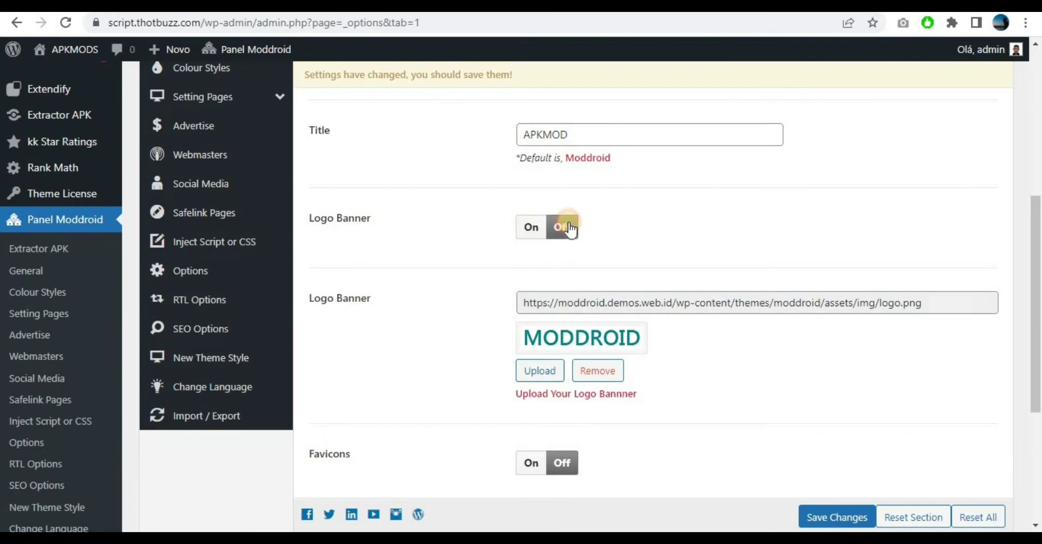
Save the changes made to the theme's header settings
drag(1038, 285, 1038, 333)
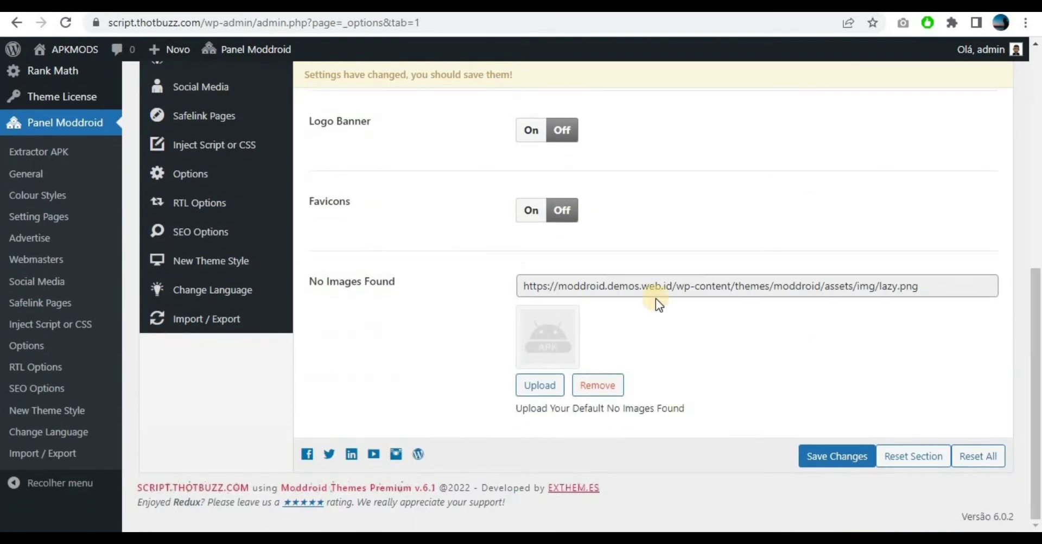
click(820, 458)
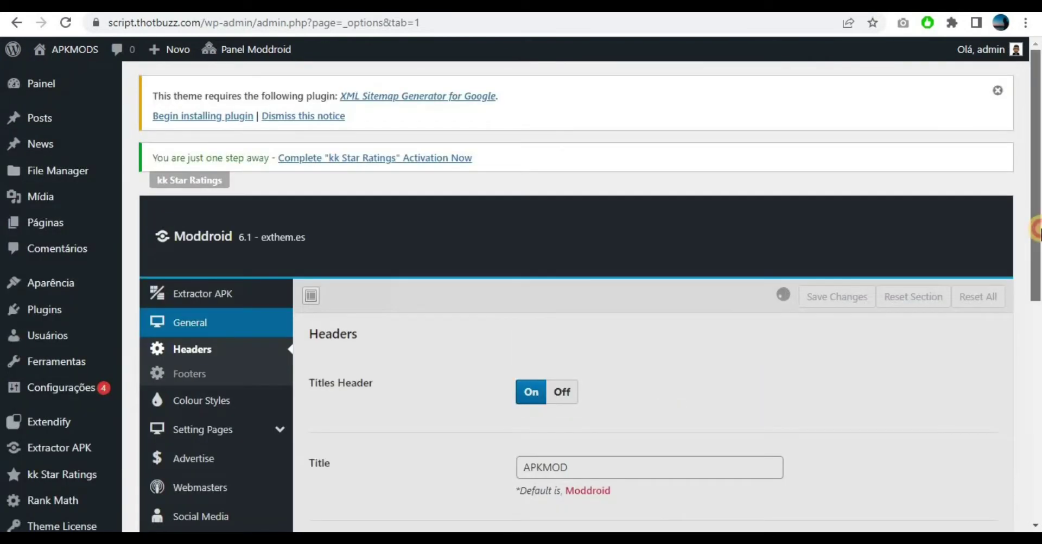
Turn on the Footer Copyright option in the theme's general footer settings and bring its code into view
drag(1038, 232, 1038, 338)
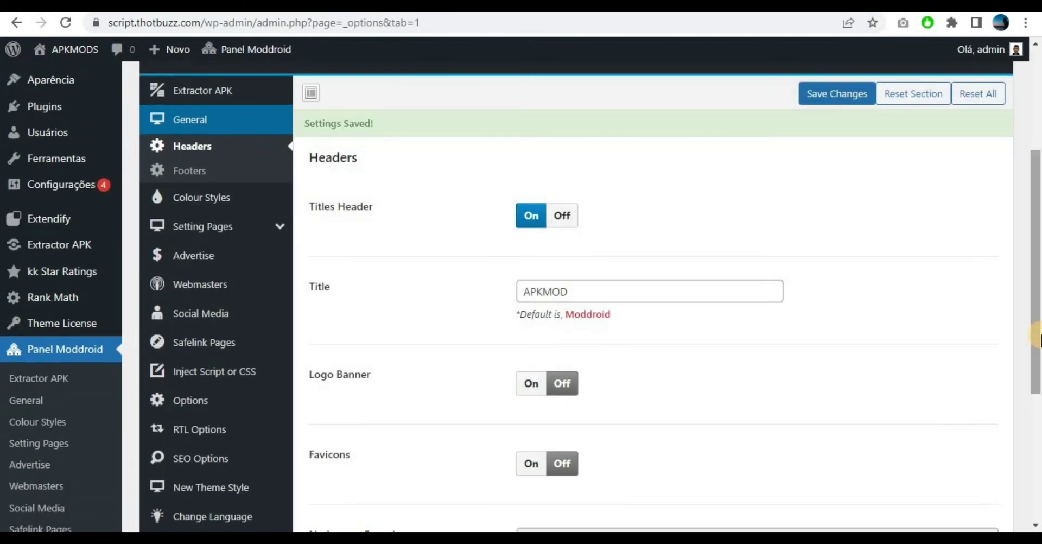
click(187, 169)
click(531, 296)
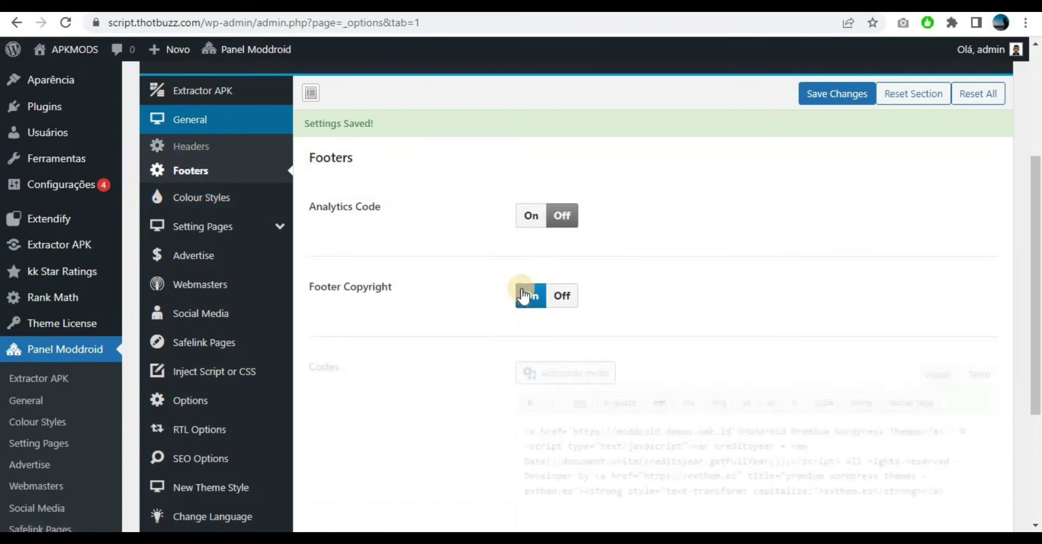
drag(1037, 234, 1038, 266)
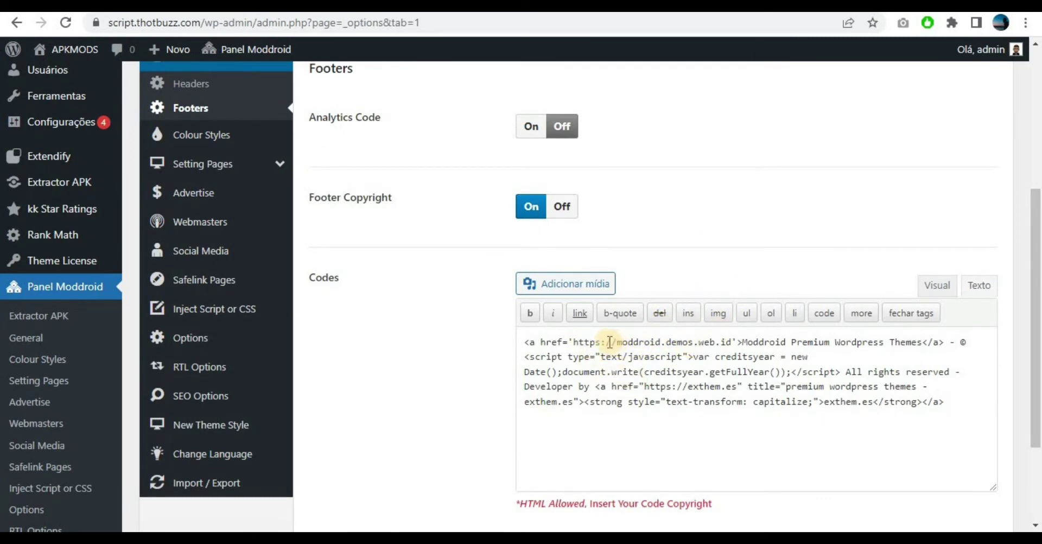
Change the first link in the footer copyright code to seusite.com and its link text to APKMODS
drag(618, 342, 732, 342)
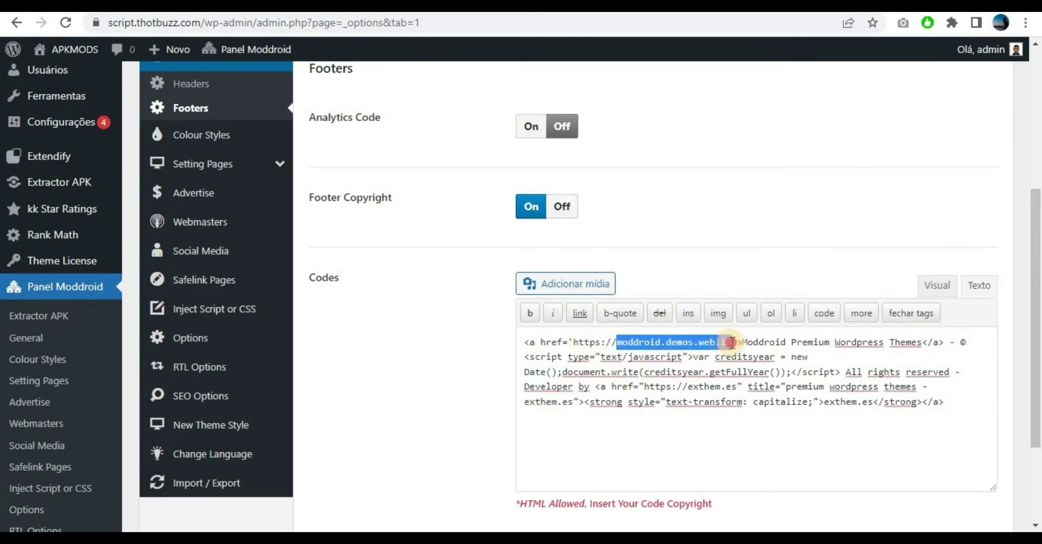
text(seusite.com)
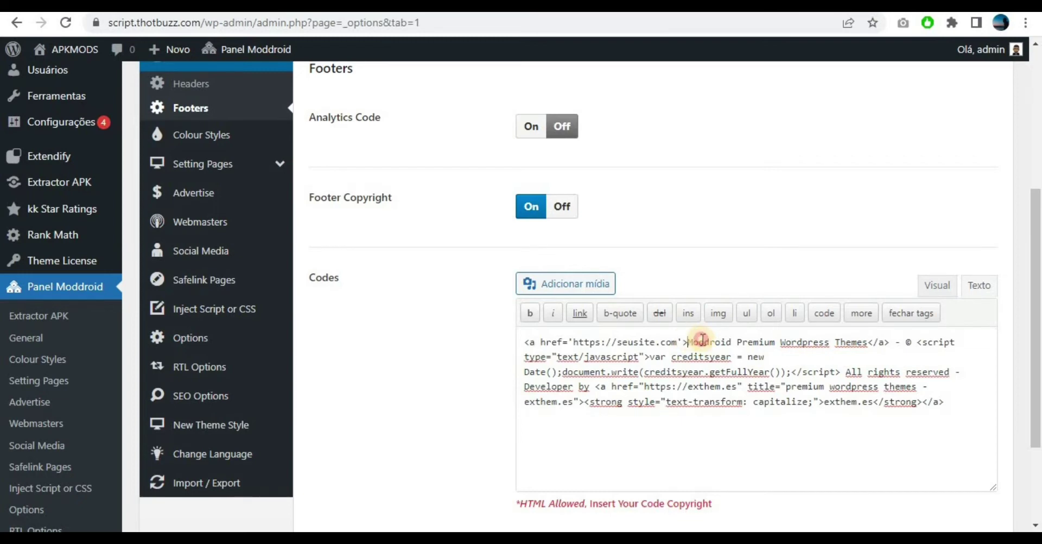
drag(702, 340, 869, 342)
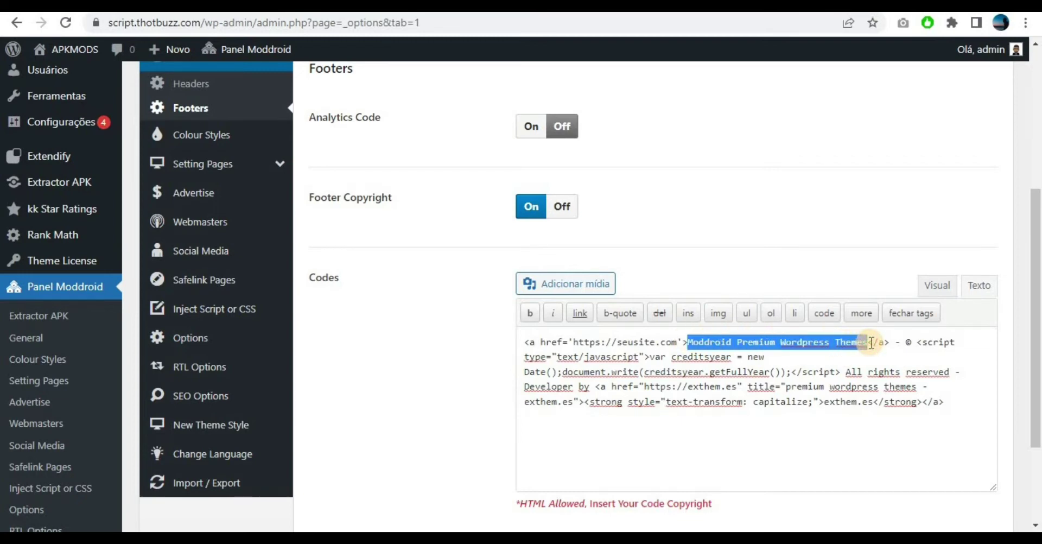
text(APKMOD)
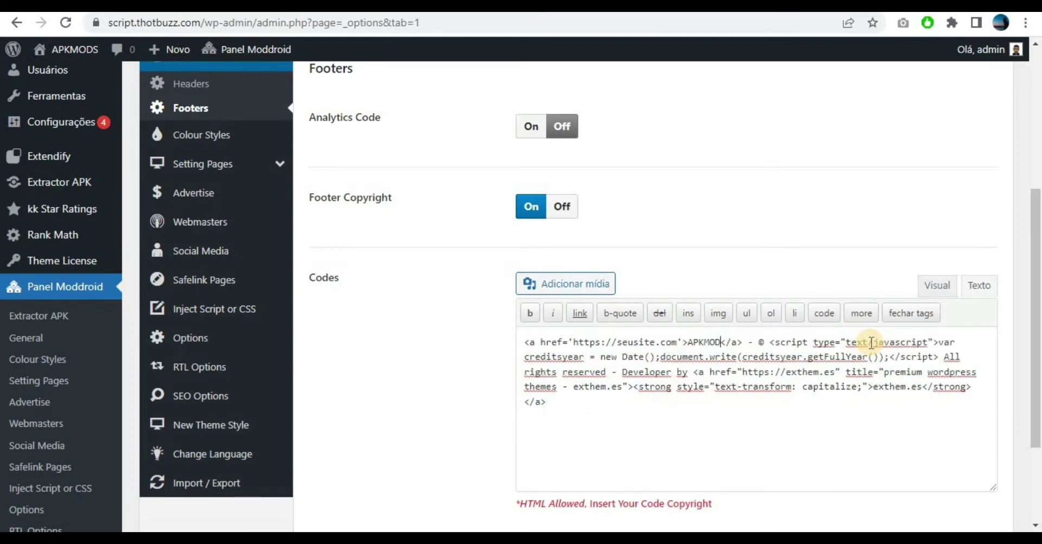
text(S)
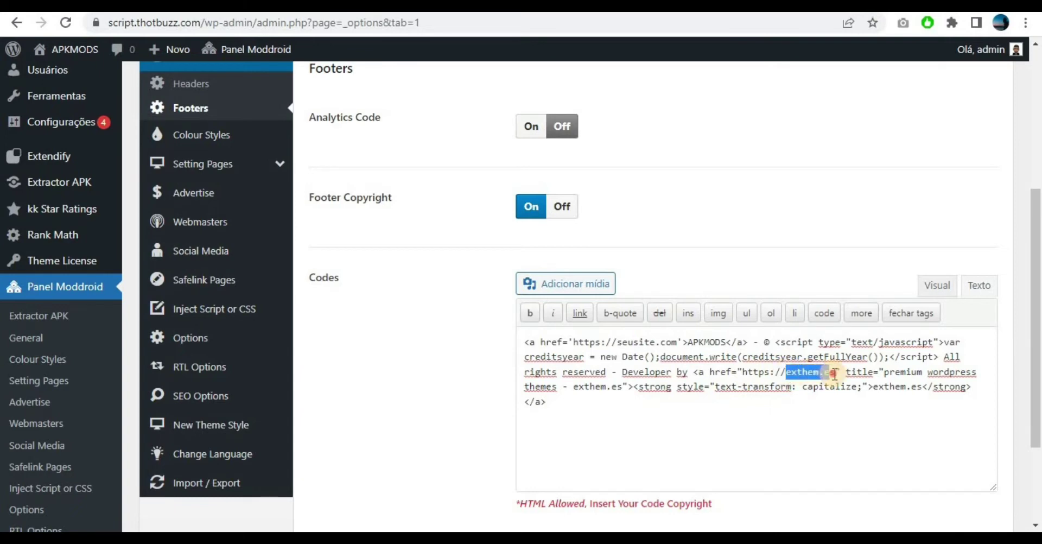
Point the footer's developer link to seusite.com with title APKS and text APKMOD, and save the footer settings
text(seusite.co)
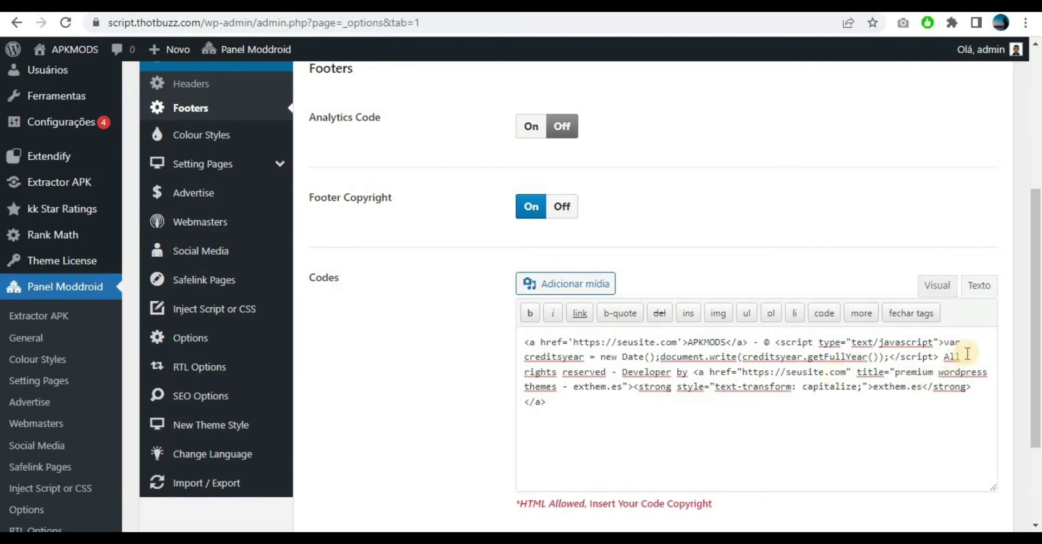
drag(894, 373, 639, 380)
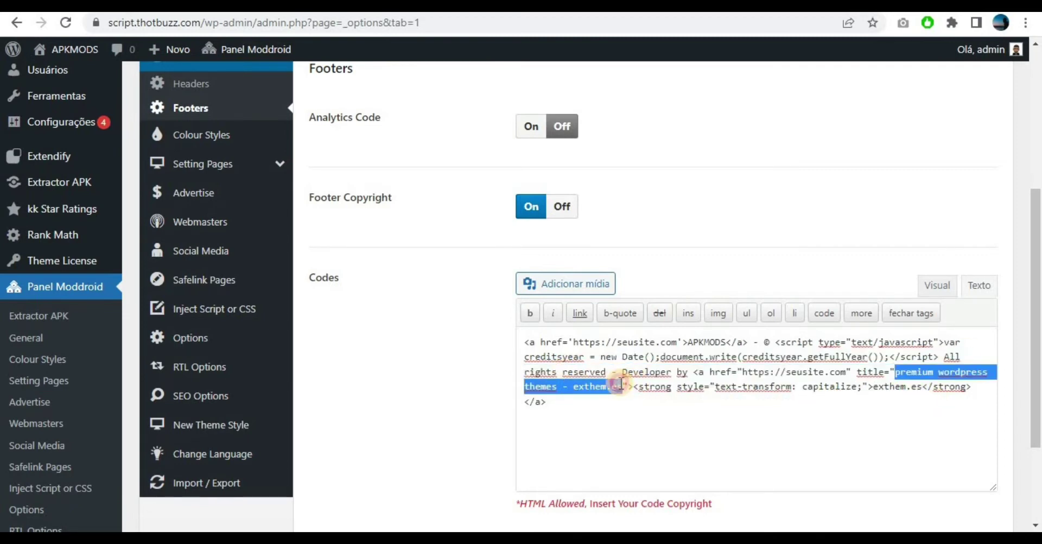
text(APKS"><strong)
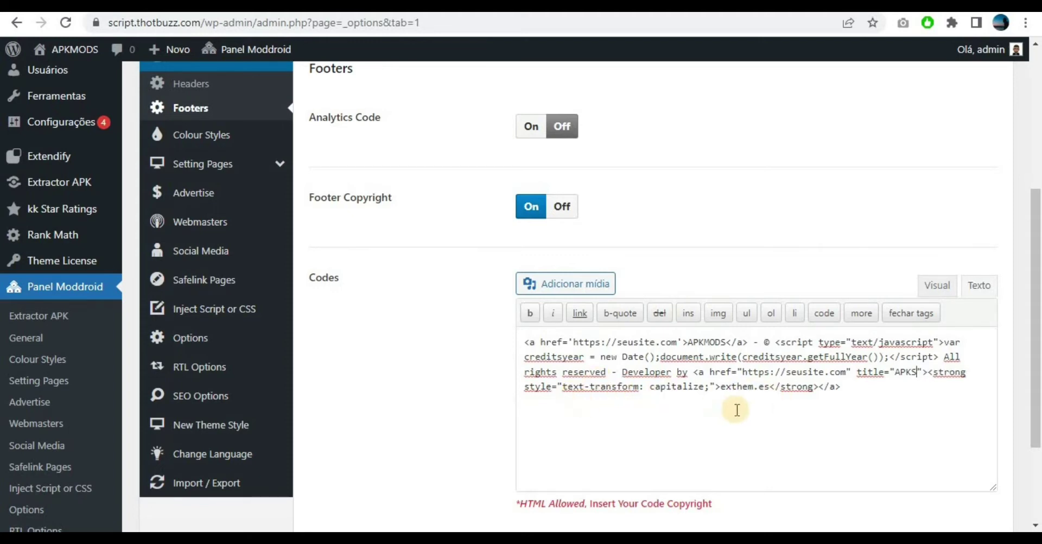
drag(720, 387, 765, 389)
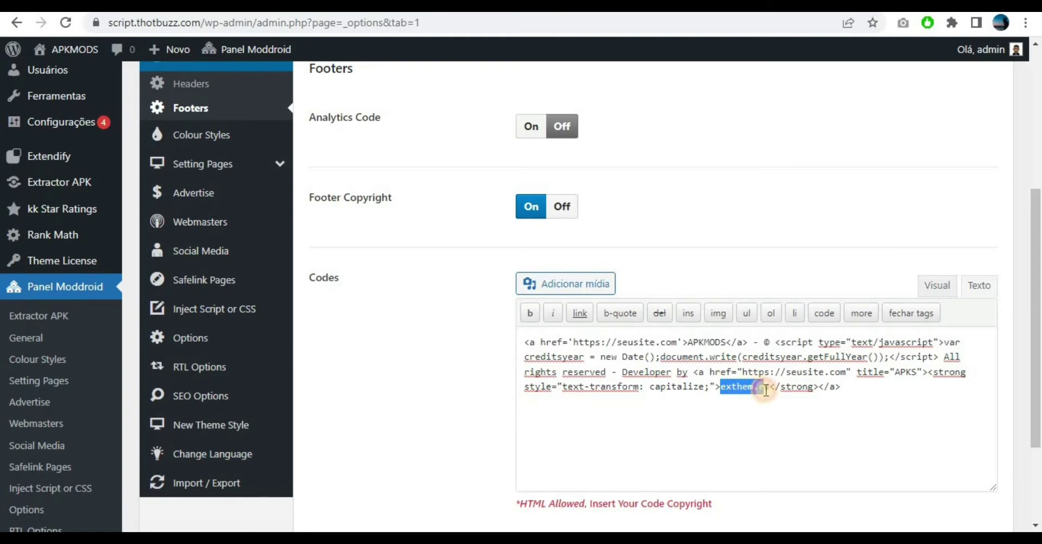
text(APKMOD)
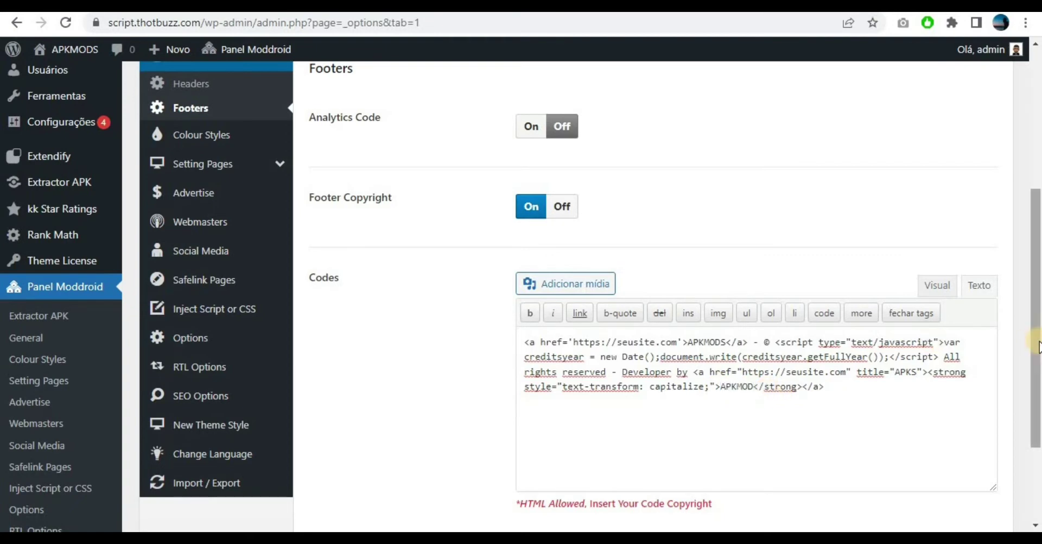
scroll(770, 391, down, 2)
click(838, 448)
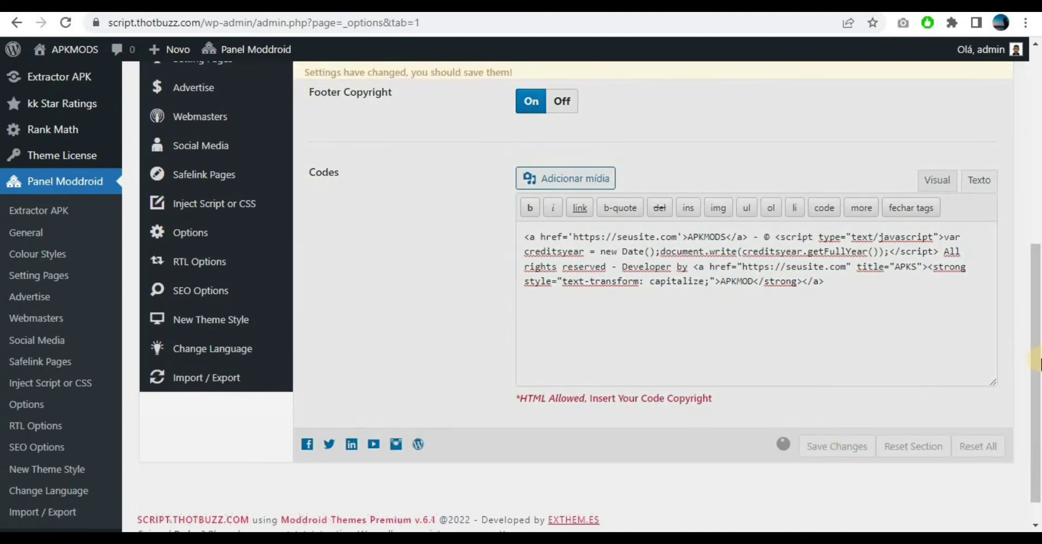
Refresh the Netflix download page on the site, check its footer copyright line and go to the home page
scroll(1038, 339, up, 1)
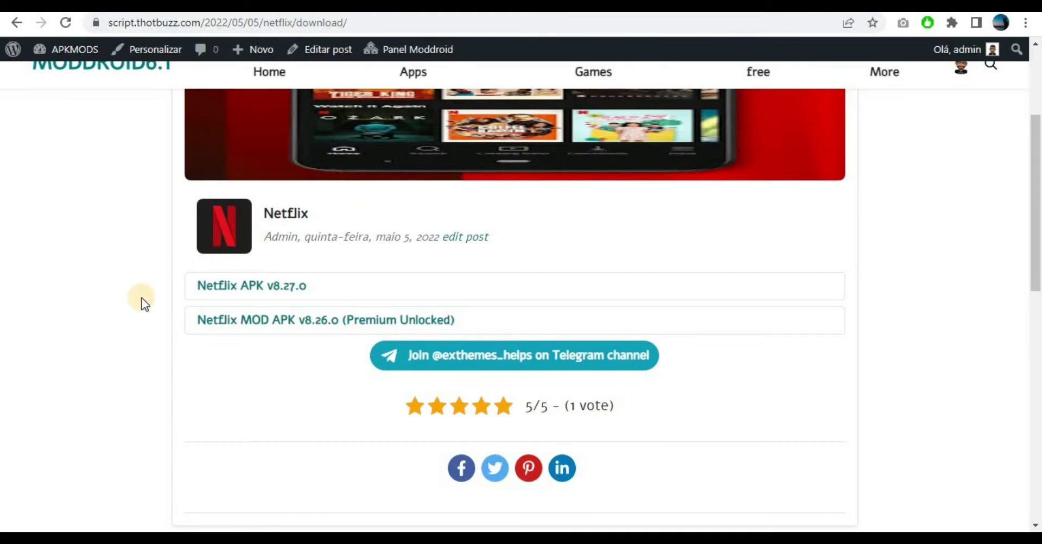
key(F5)
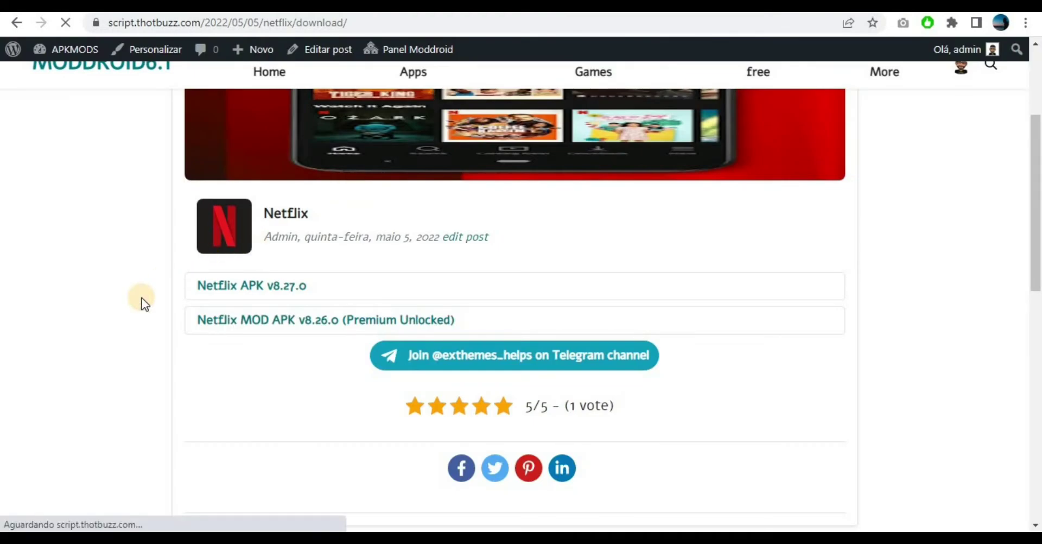
drag(1036, 293, 1037, 435)
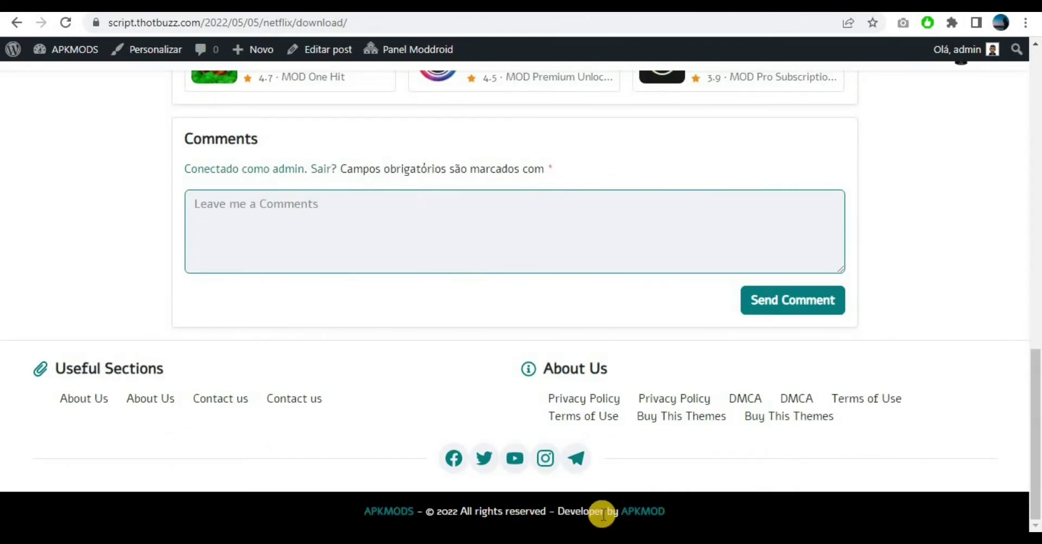
drag(1035, 383, 1031, 70)
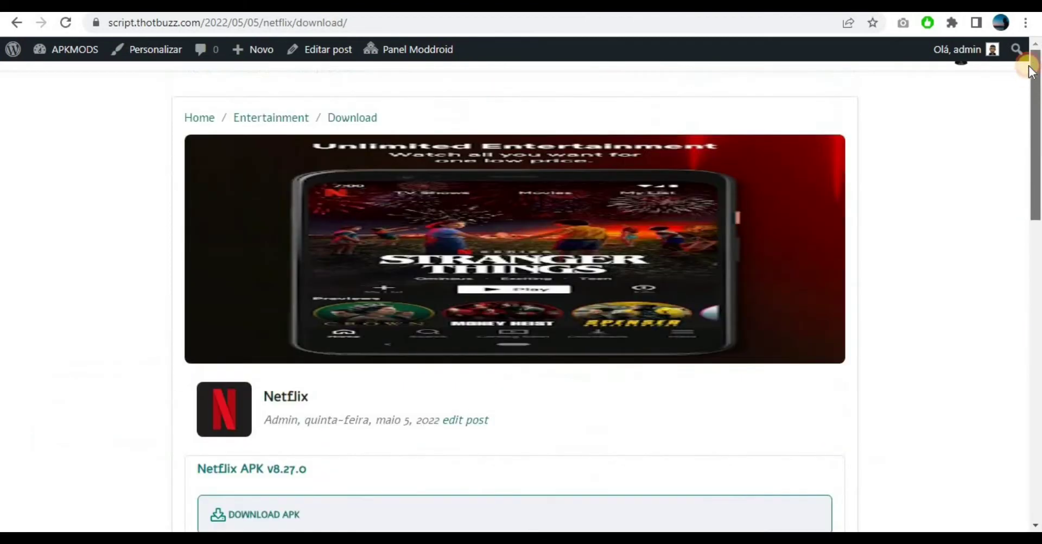
click(199, 120)
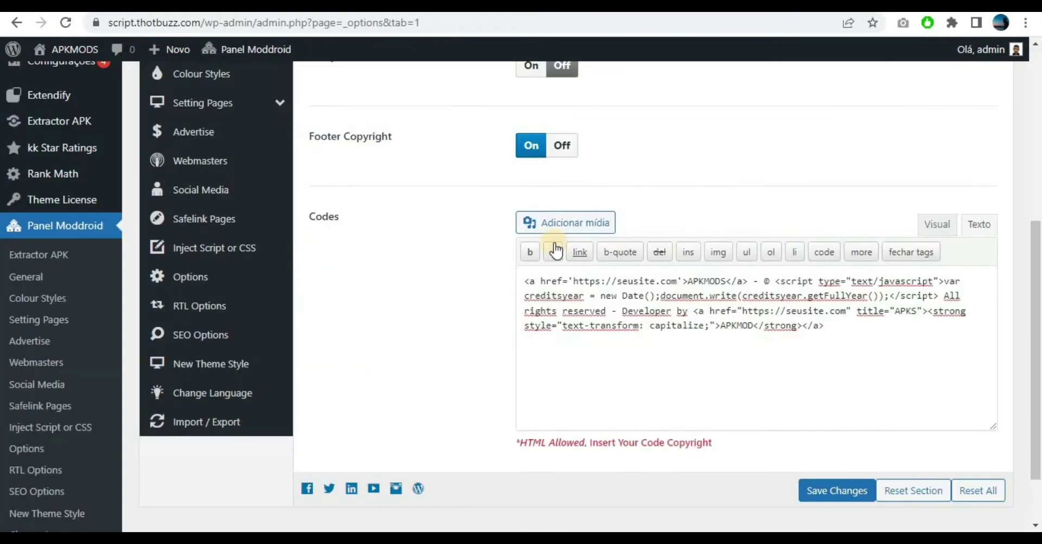
Look over the colour options in the theme's Colour Styles settings
drag(1037, 241, 1037, 136)
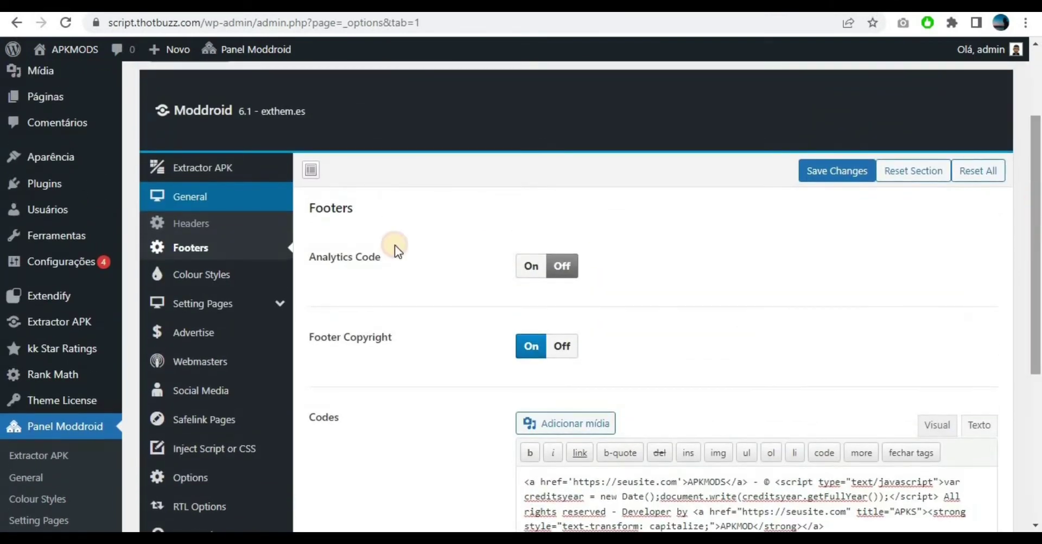
click(219, 286)
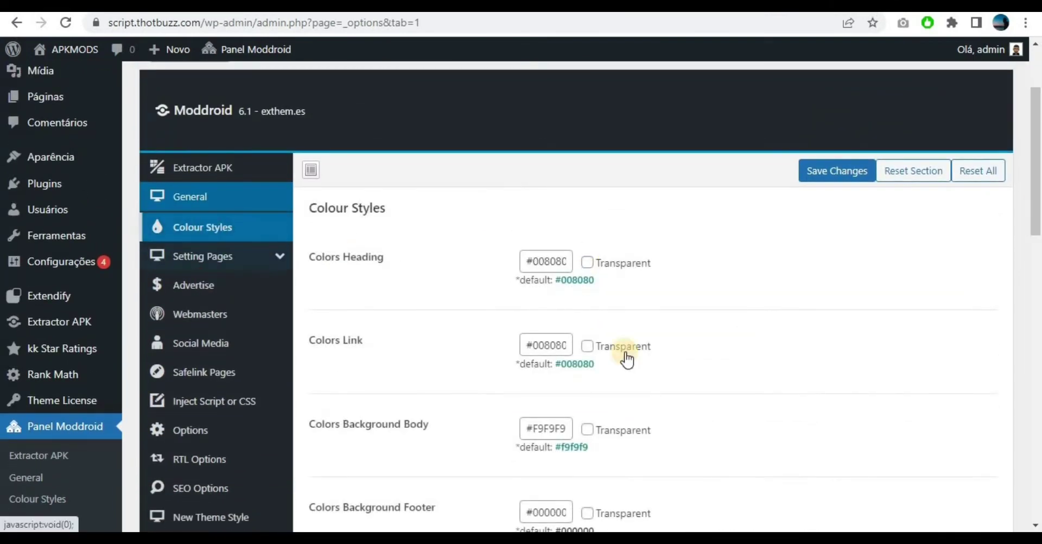
drag(1038, 191, 1037, 232)
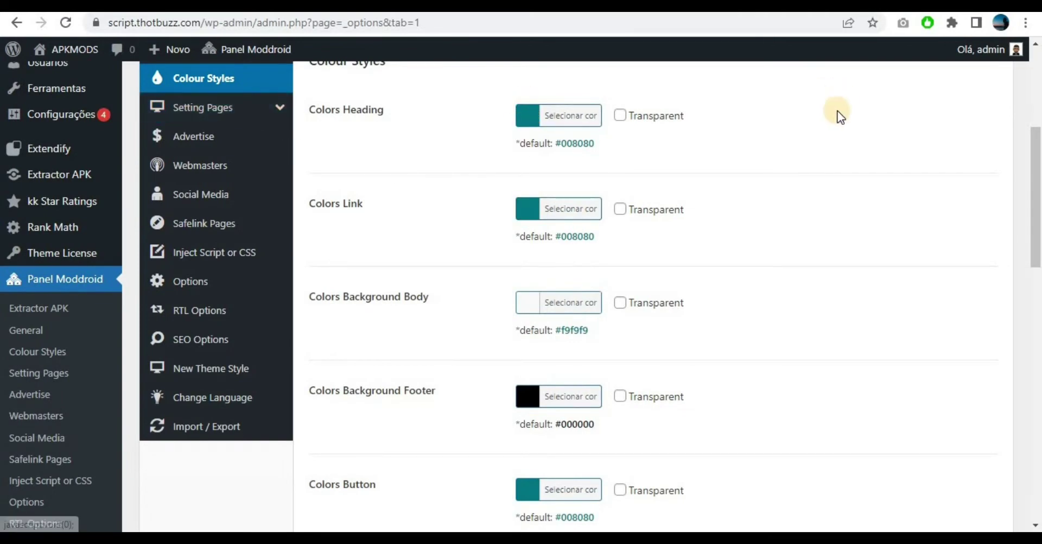
click(911, 162)
scroll(912, 162, up, 1)
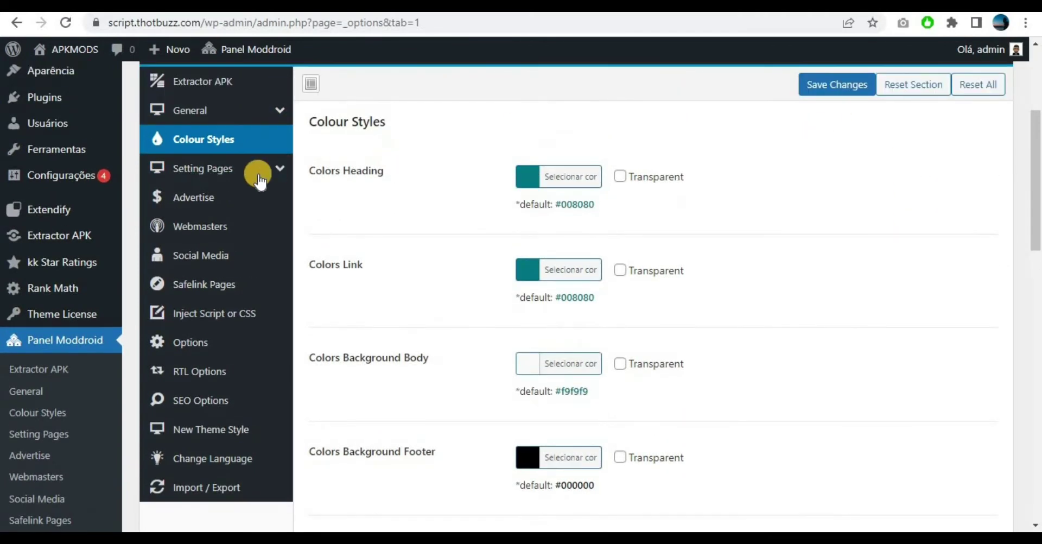
Look through the Home, Single, Popular, Sidebar Widgets and Download page settings, and the Advertise options
click(251, 179)
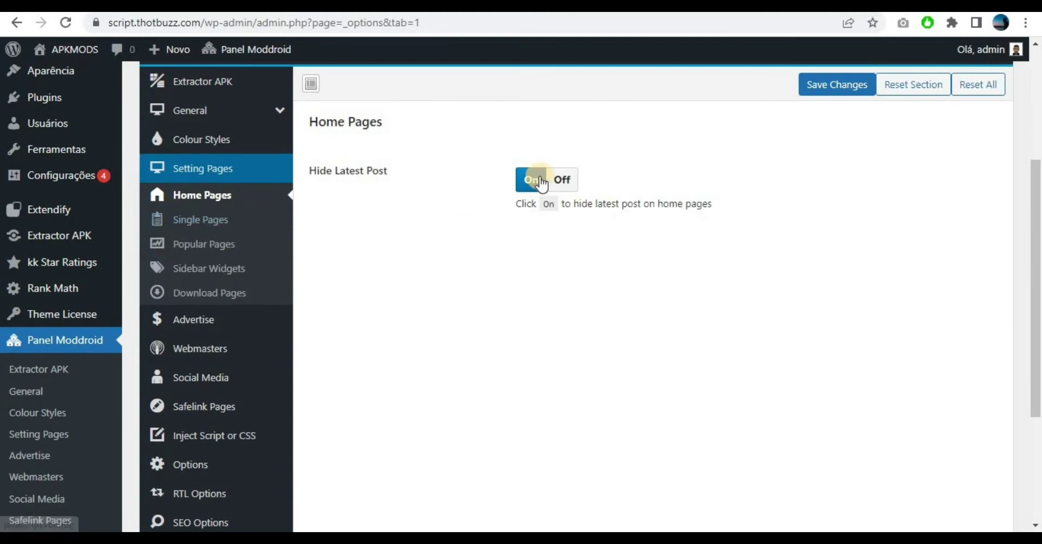
click(202, 223)
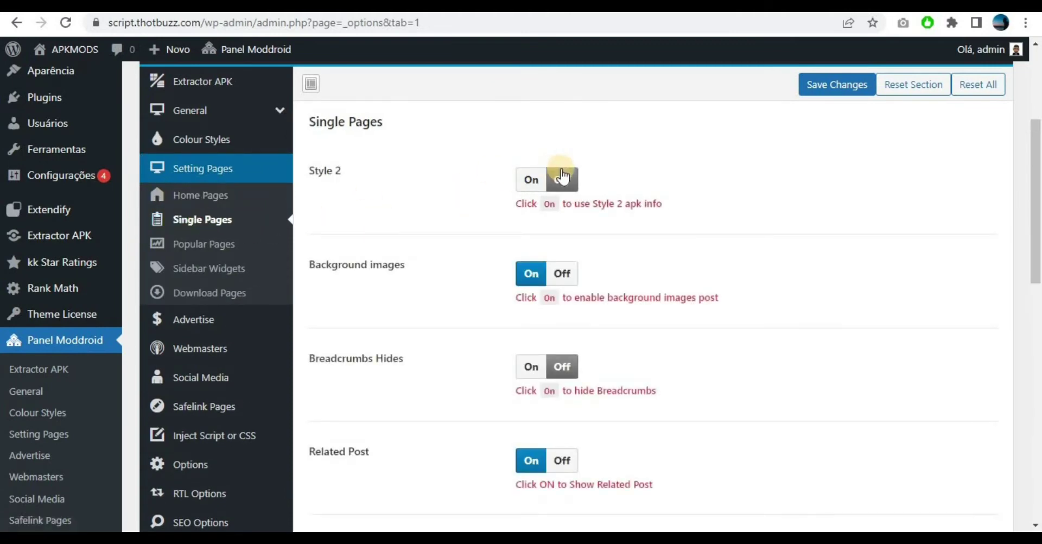
click(204, 239)
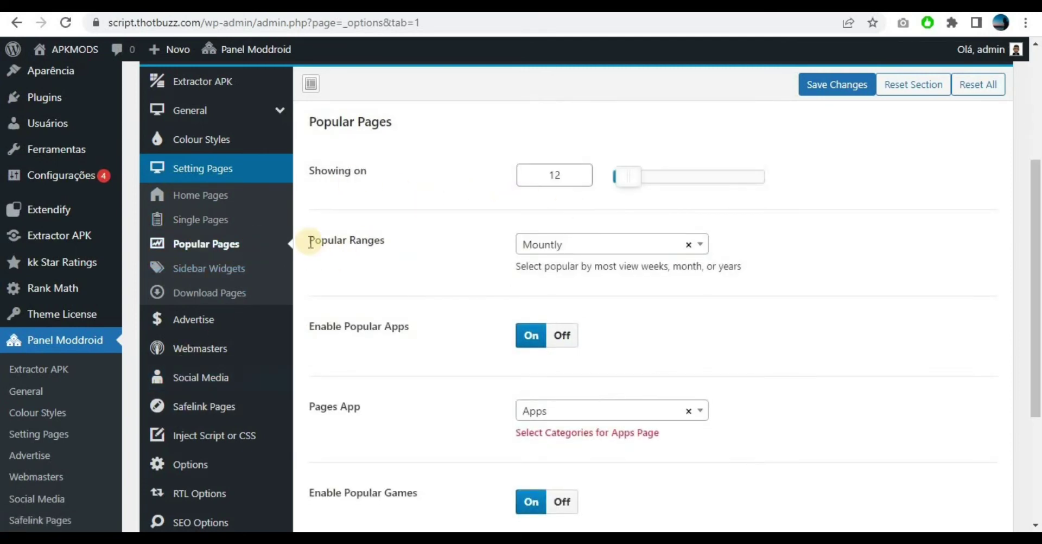
click(220, 270)
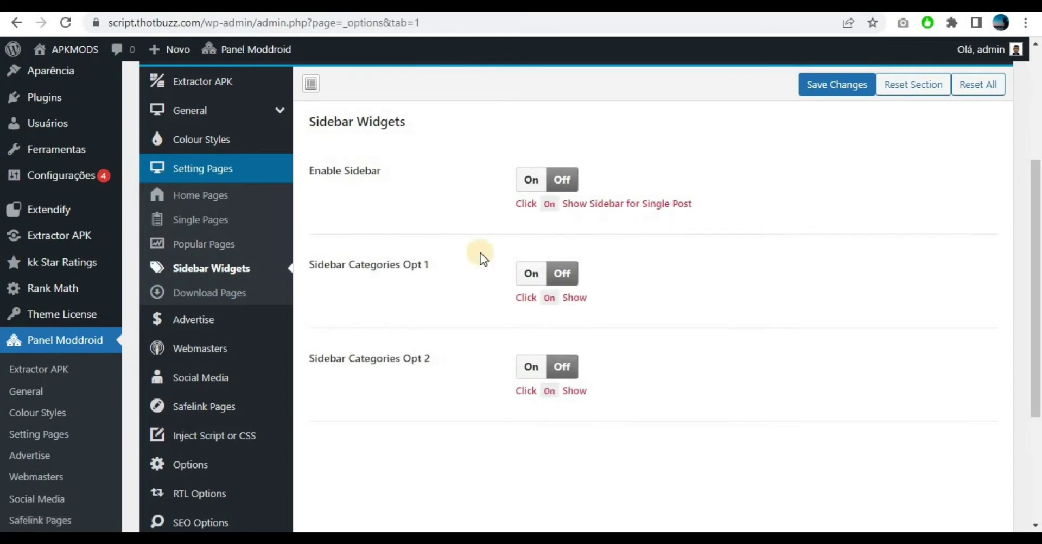
click(216, 294)
click(219, 315)
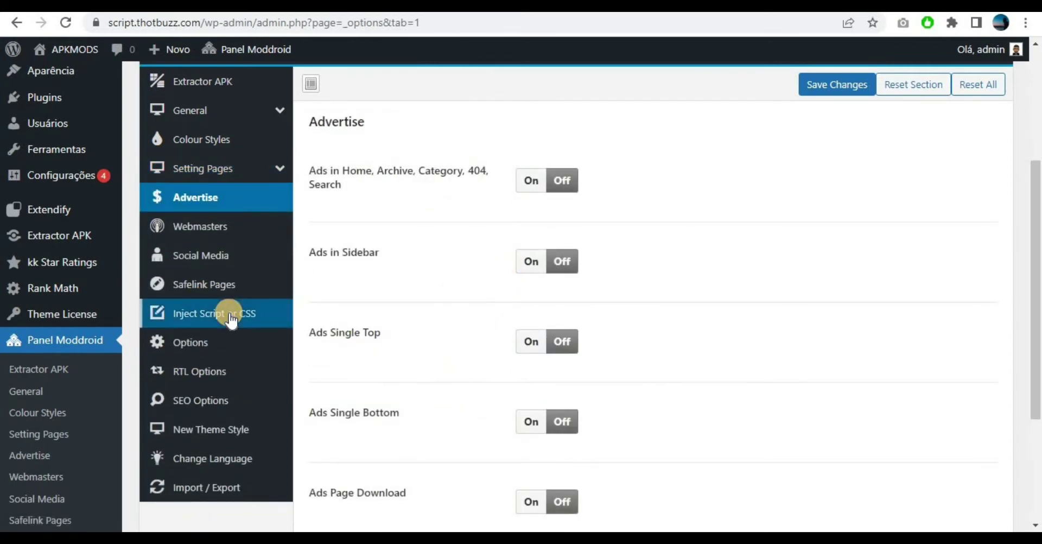
Turn on Webmasters Verification to examine its code fields, and switch it back off
click(202, 225)
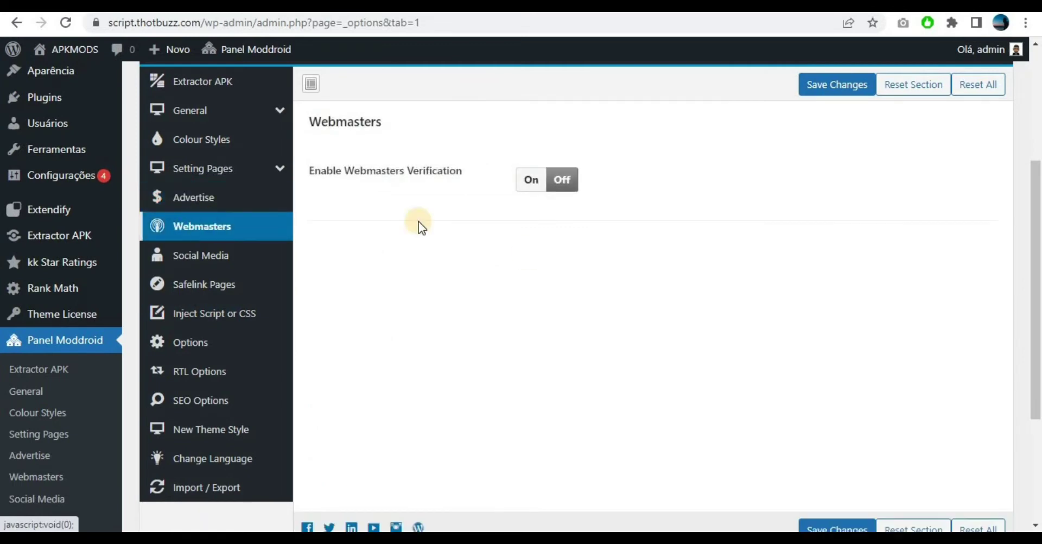
click(531, 190)
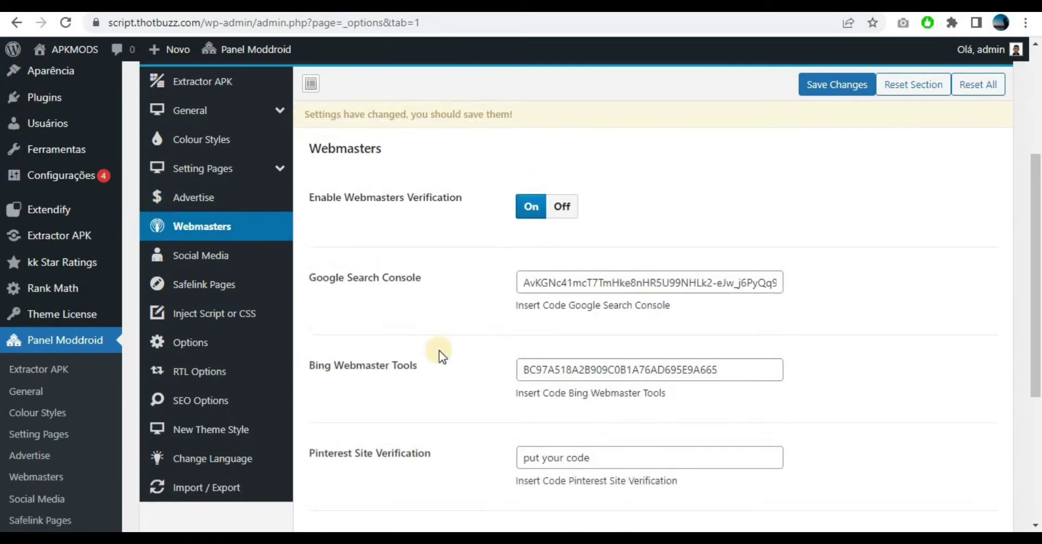
click(559, 211)
Open the Social Media settings and examine the Telegram button options, including the user name field
click(223, 251)
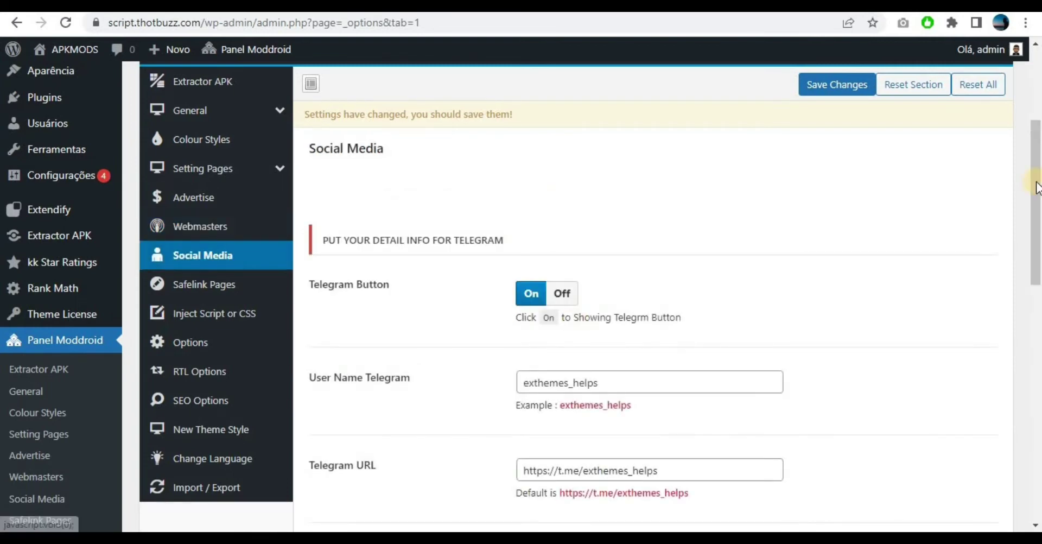
scroll(1030, 205, down, 3)
drag(617, 223, 395, 243)
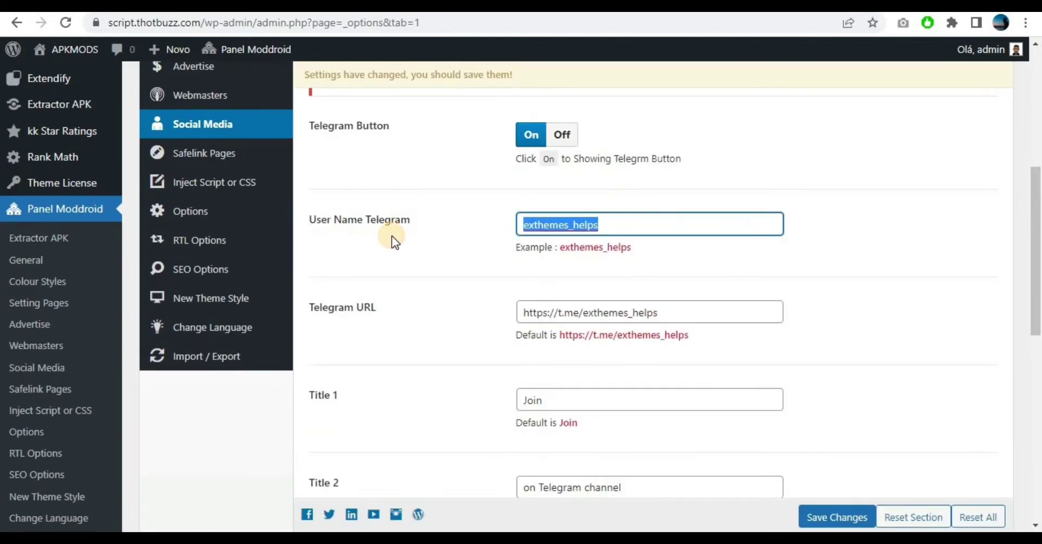
click(697, 217)
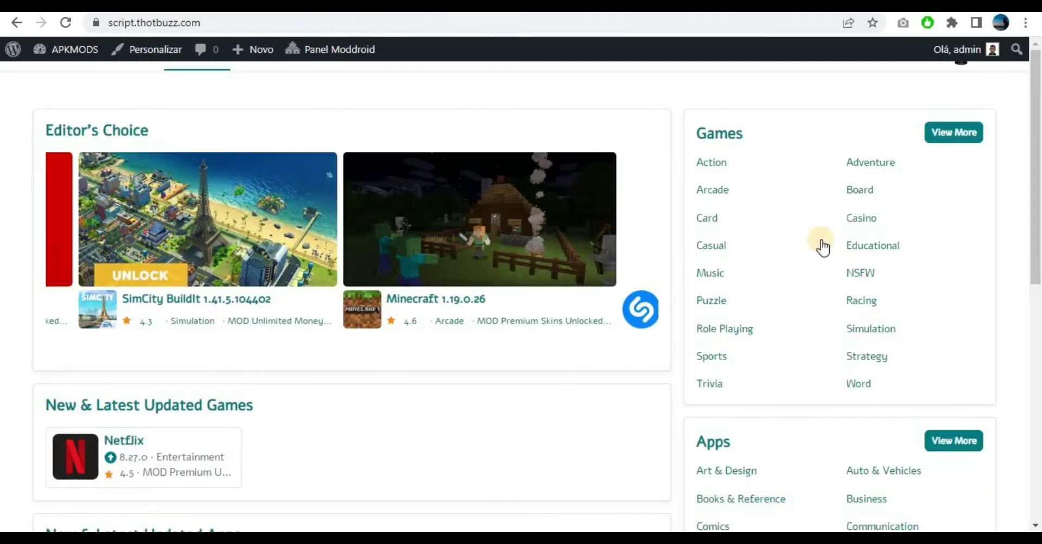
Open the Minecraft post from the site's home page and find the Telegram button below its download button
click(462, 266)
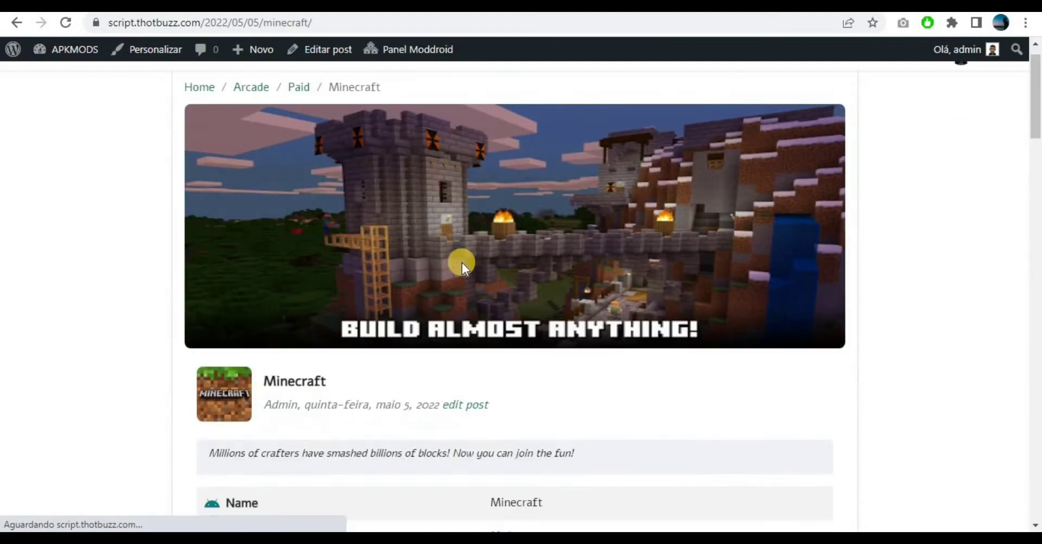
scroll(462, 262, down, 4)
scroll(461, 262, down, 15)
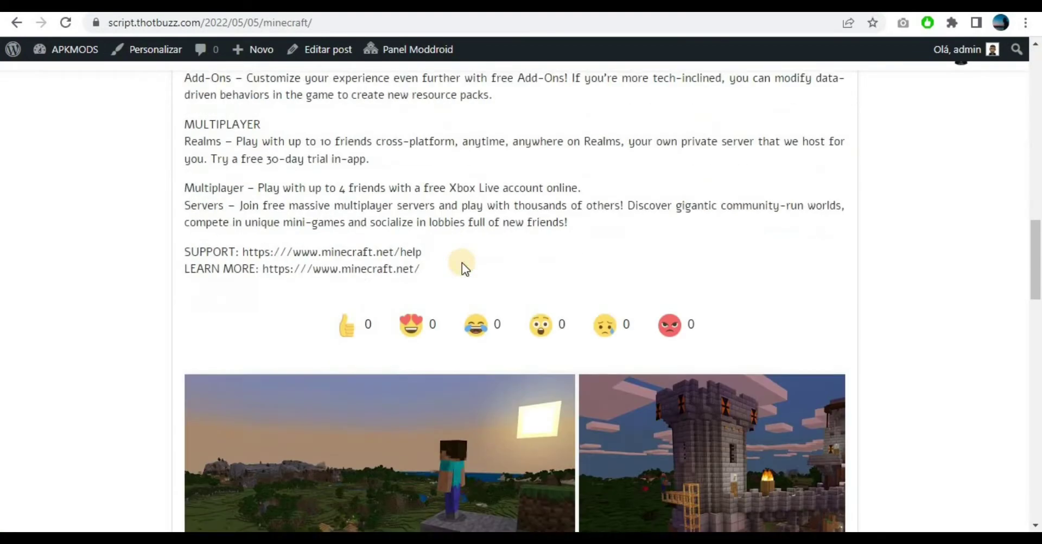
scroll(461, 269, down, 10)
scroll(461, 268, up, 1)
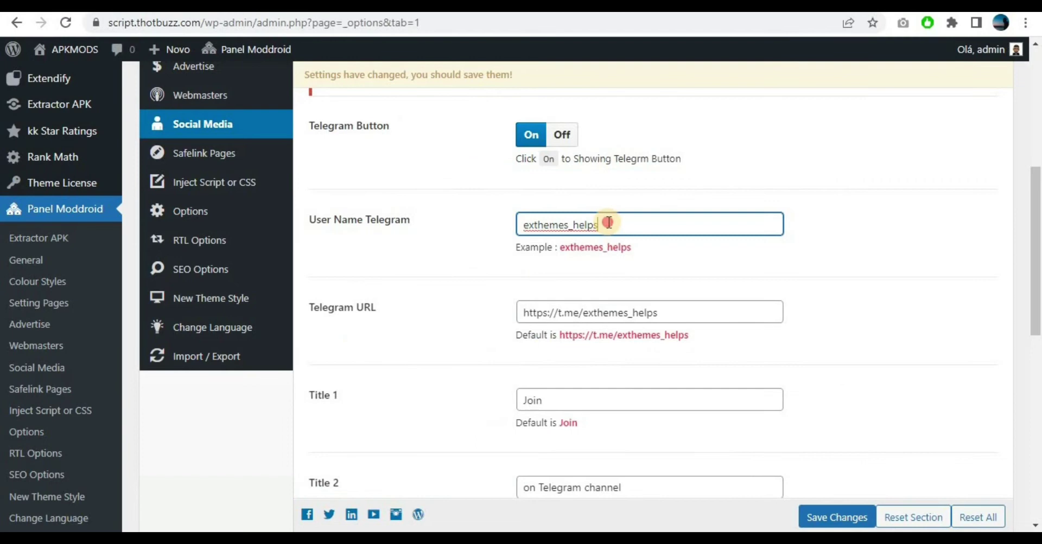
drag(607, 222, 288, 232)
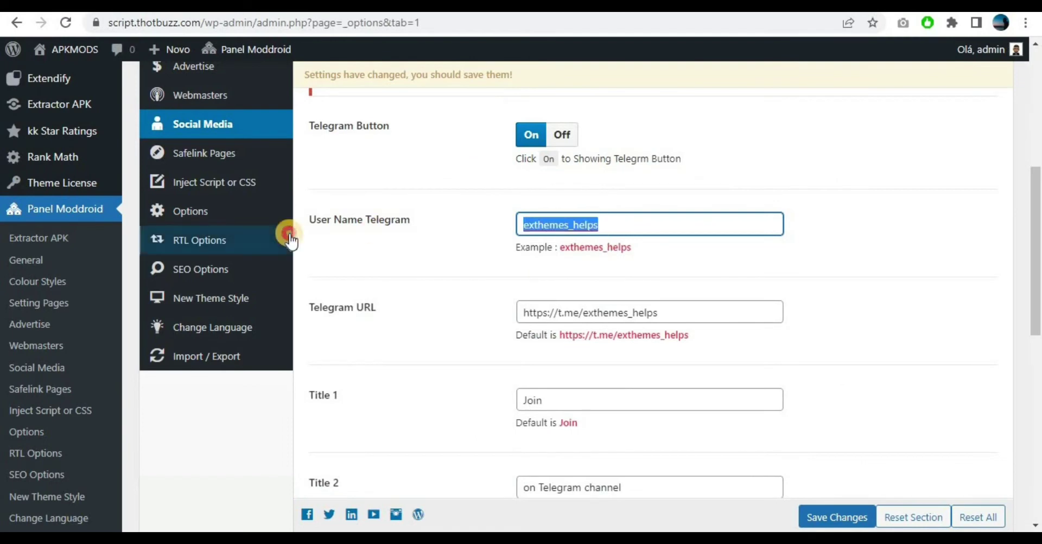
text(jsbtricks)
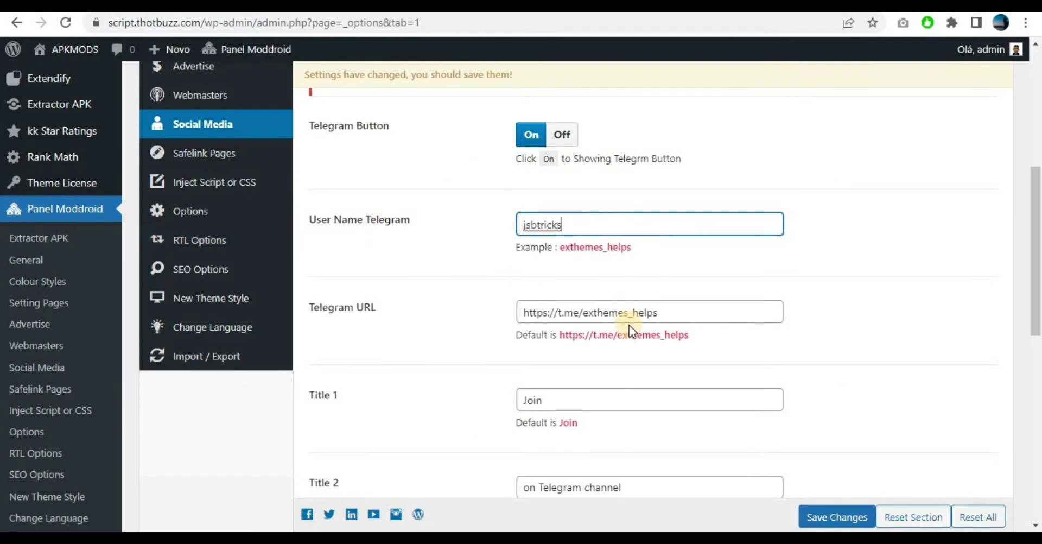
drag(585, 314, 756, 318)
text(jsbtrck)
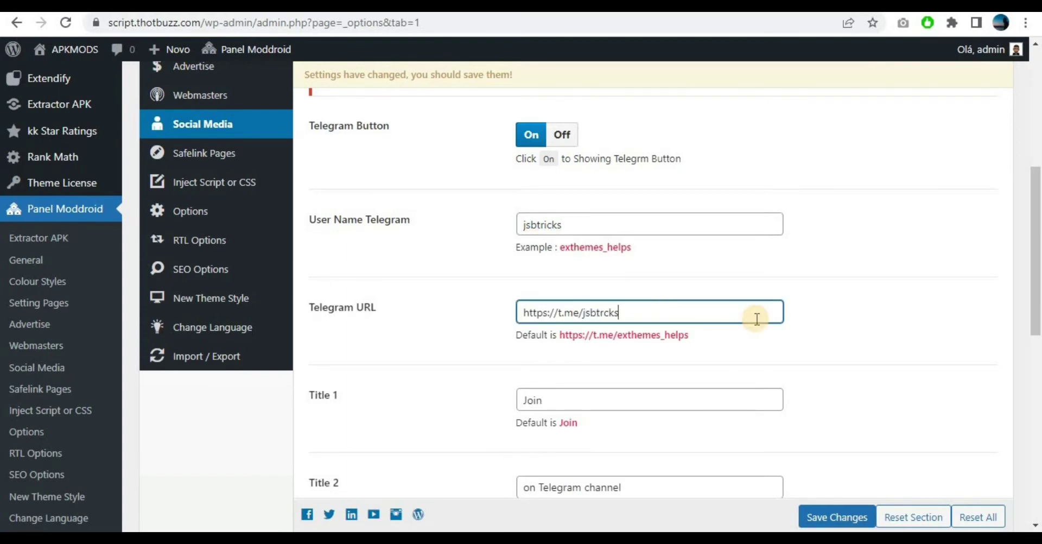
Set the Telegram button's Title 1 to "Junte-se a" and Title 2 to "em nosso canal no Telegram!"
drag(628, 400, 447, 400)
text(J)
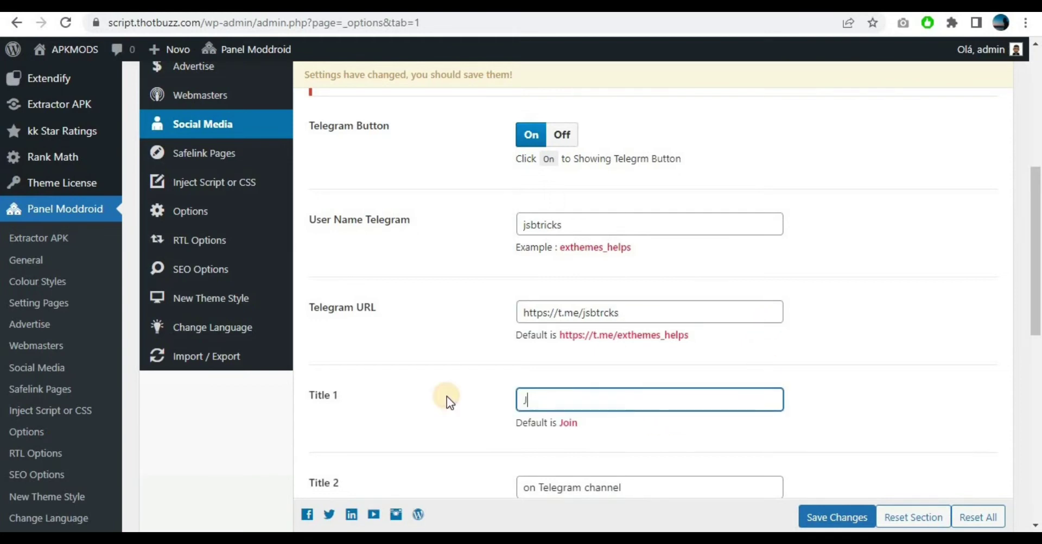
text(unte-se a)
drag(1038, 273, 1038, 335)
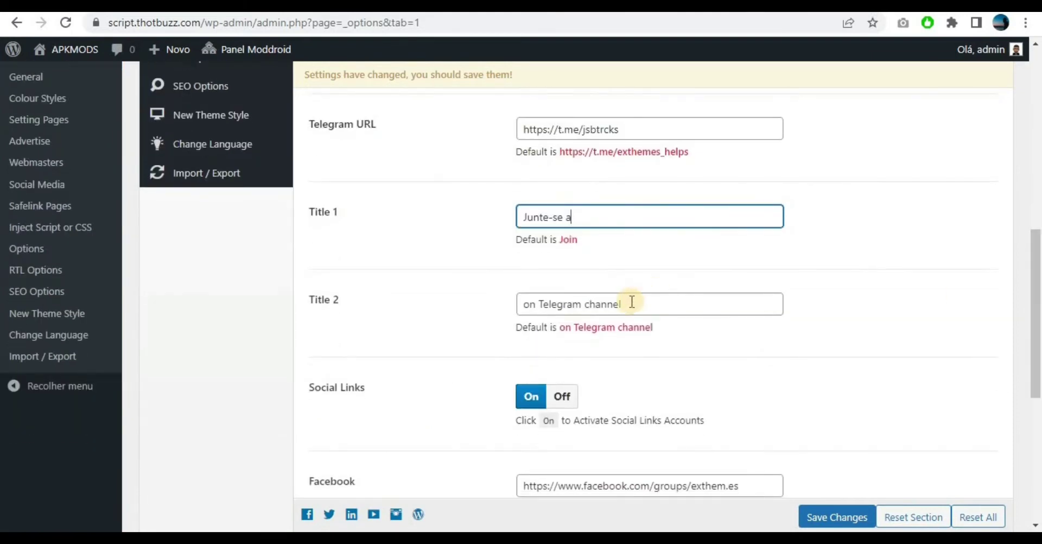
drag(625, 303, 379, 307)
text(em nosso canal no)
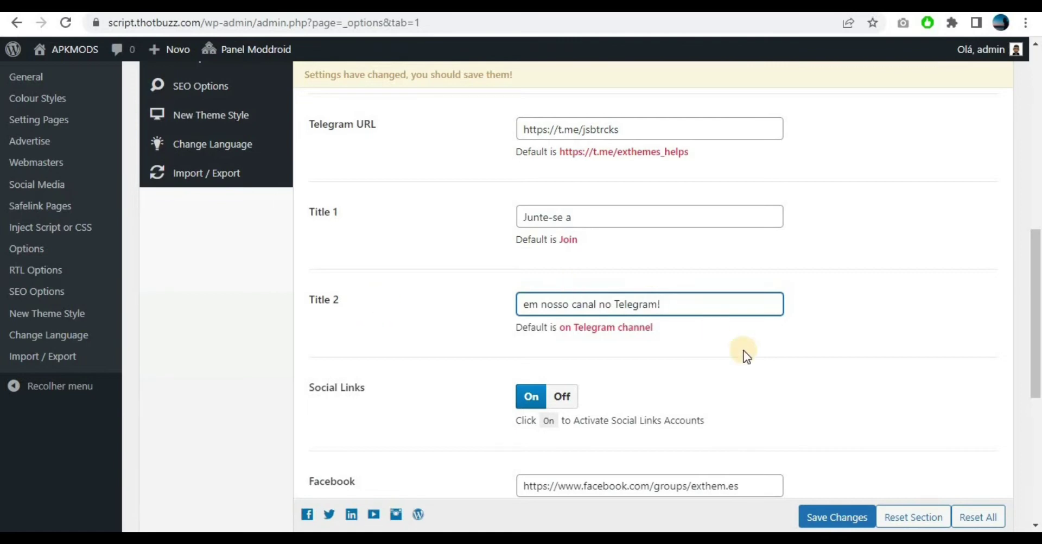
drag(1034, 290, 1034, 359)
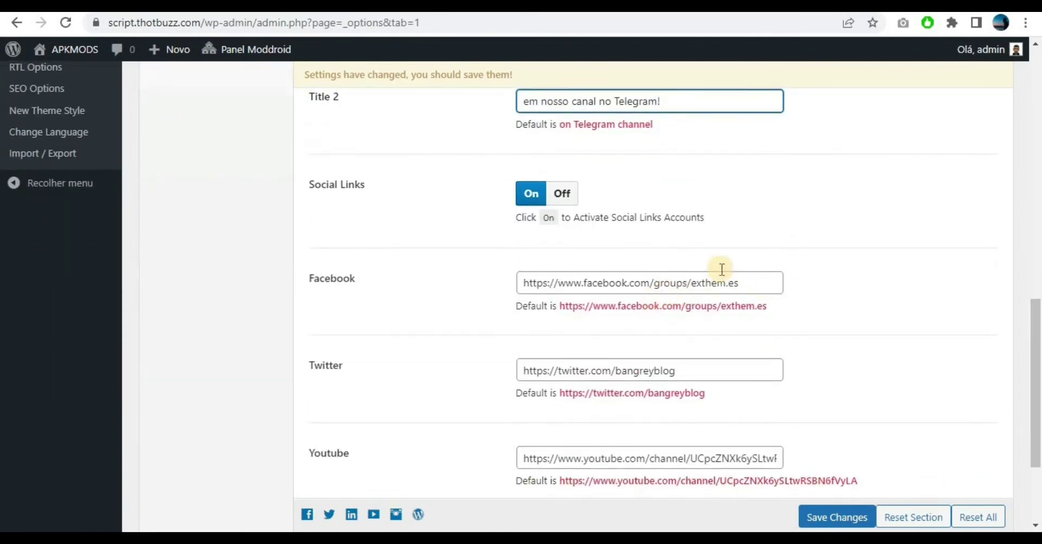
drag(656, 285, 849, 290)
key(BackSpace)
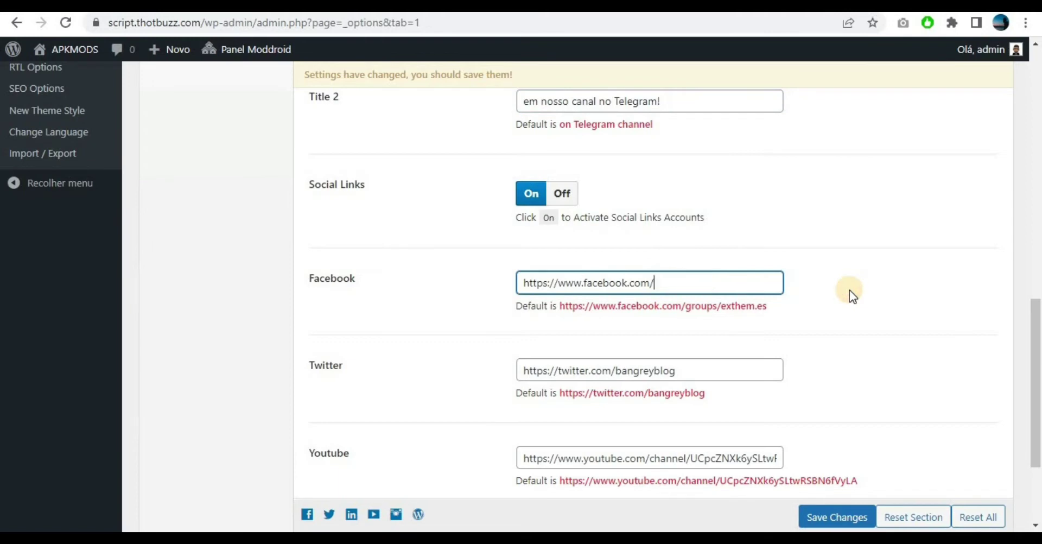
drag(615, 369, 787, 381)
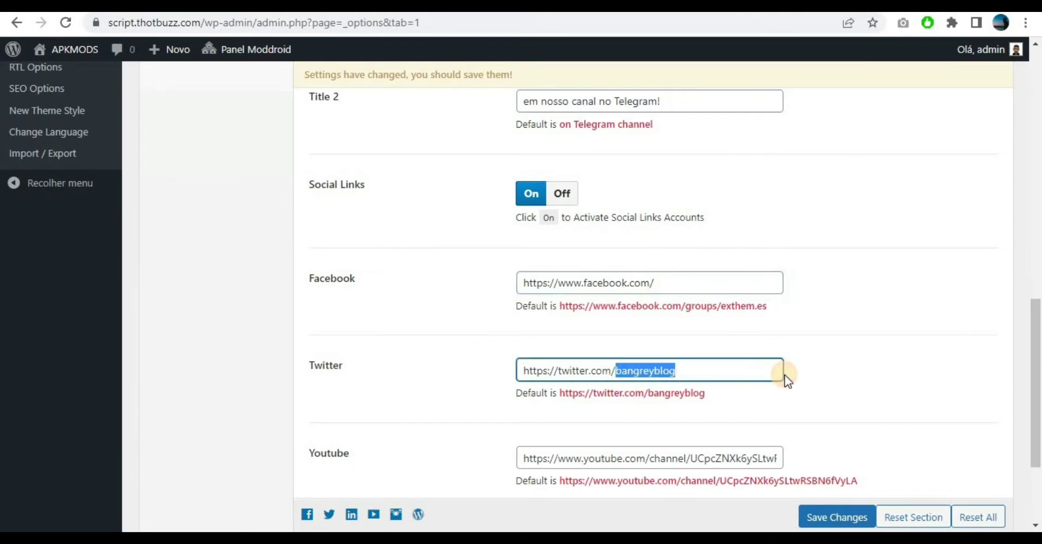
drag(649, 459, 901, 447)
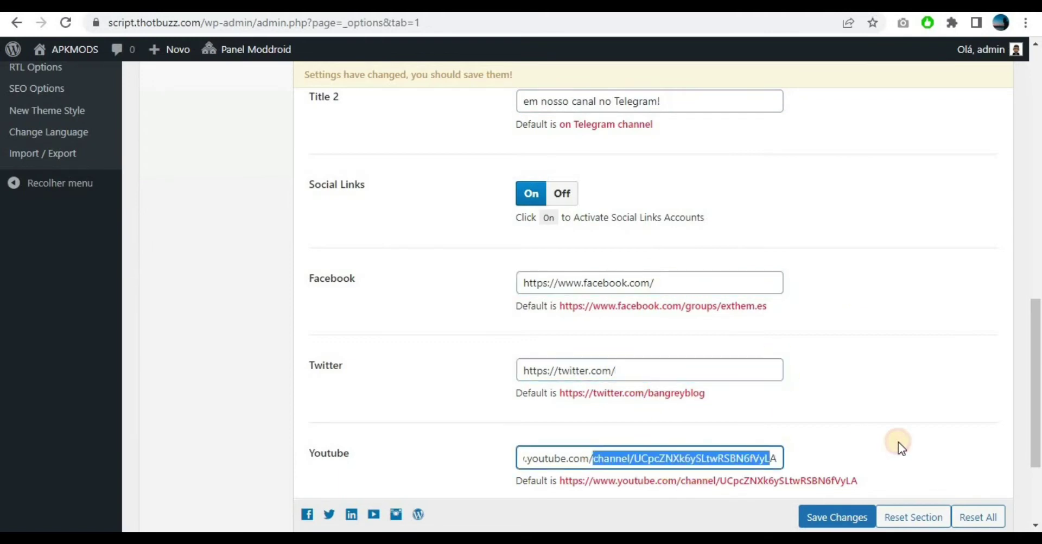
key(BackSpace)
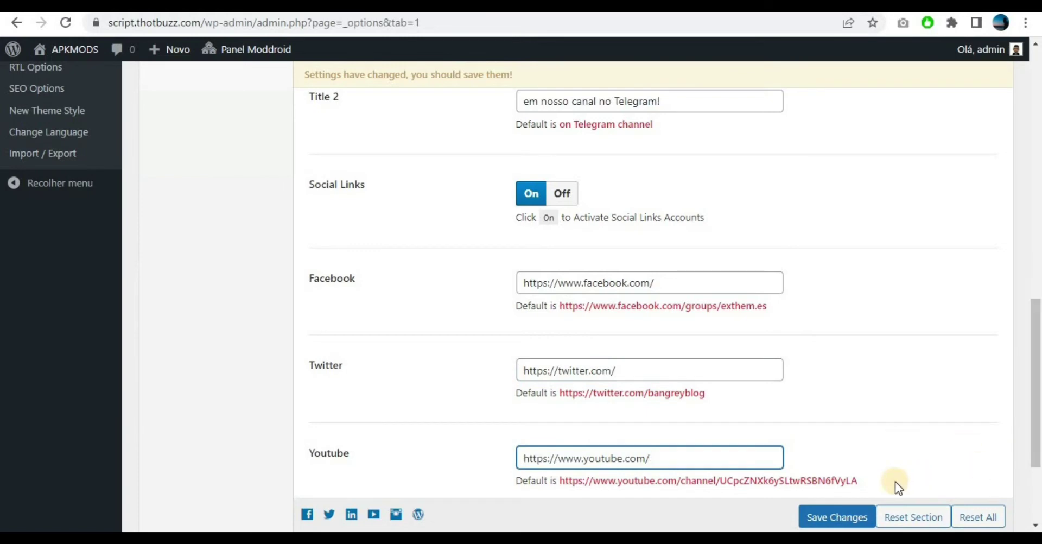
click(836, 520)
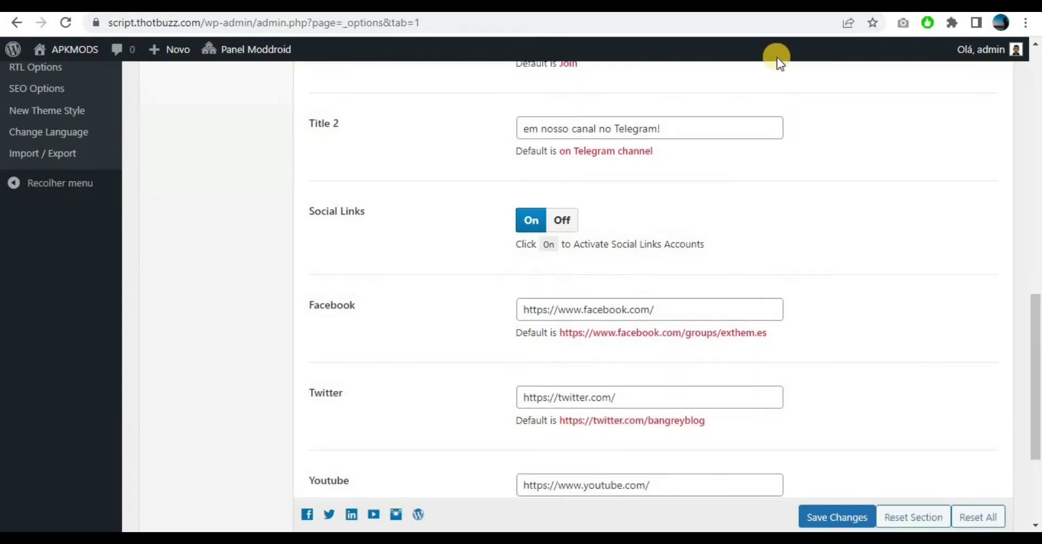
Reload the Minecraft post to check its Telegram button, and give the post five stars and the surprised reaction
key(ctrl+Tab)
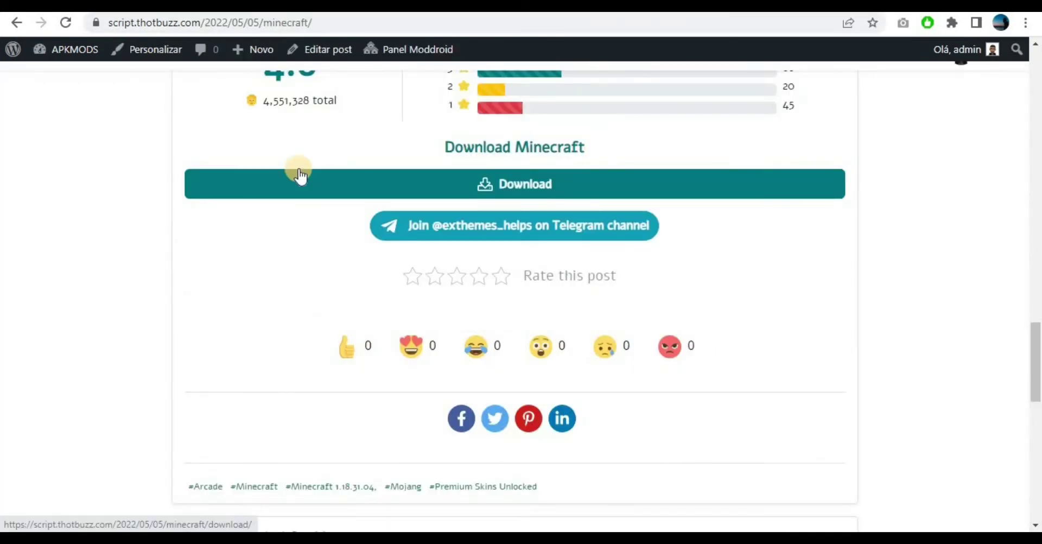
click(65, 23)
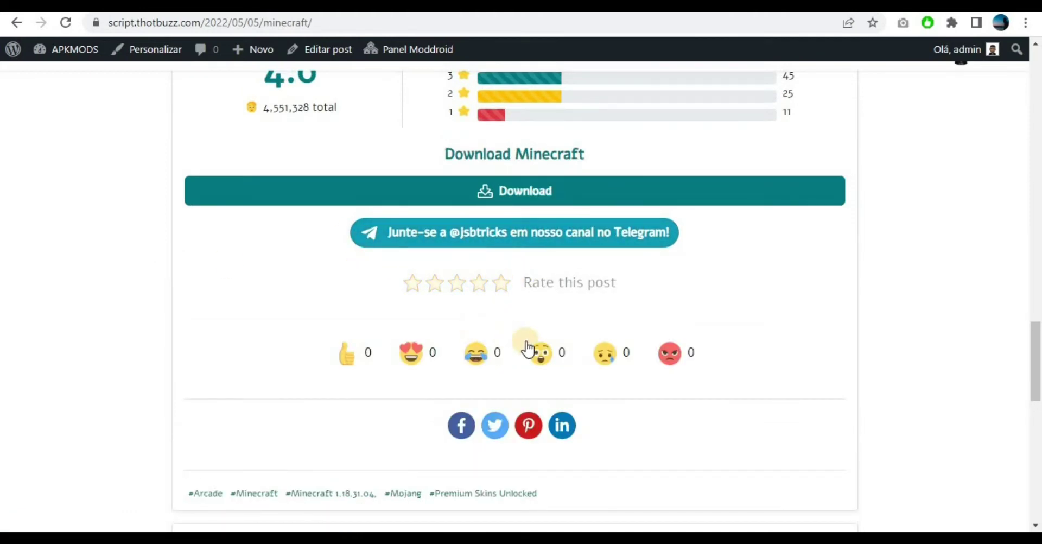
click(545, 358)
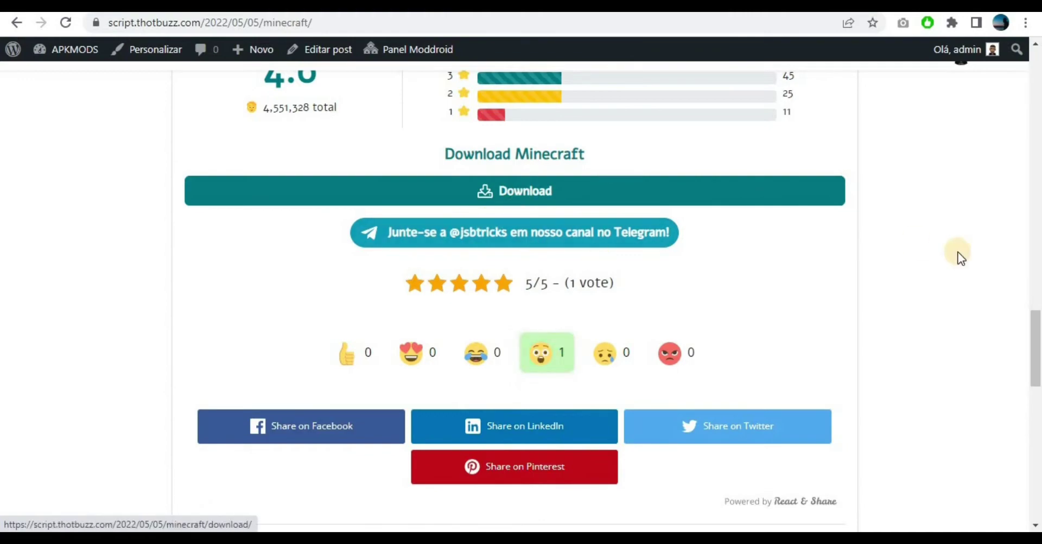
Go from the Minecraft post to the site's home page, and return to the start of the theme's Social Media settings
drag(1033, 349, 1037, 81)
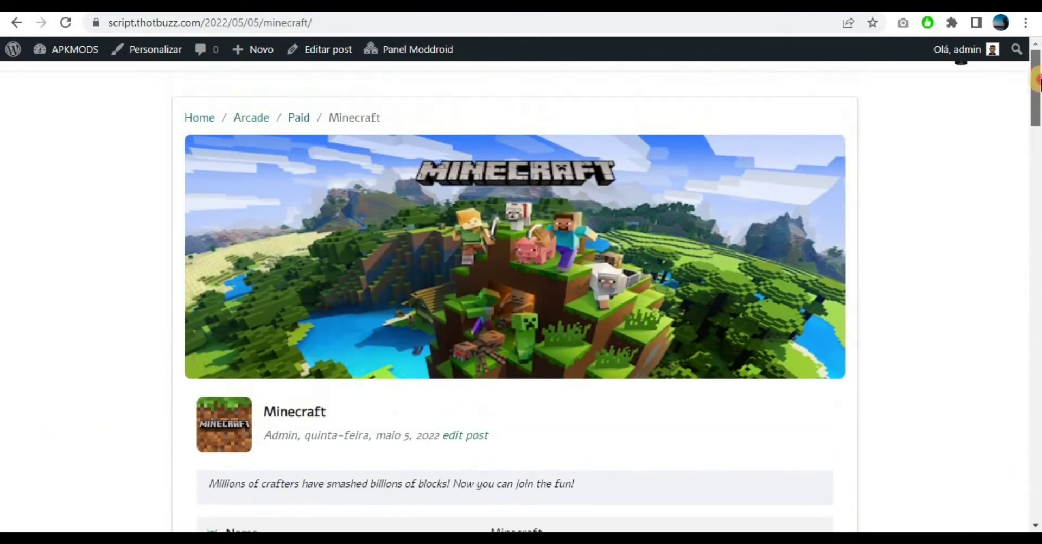
click(197, 119)
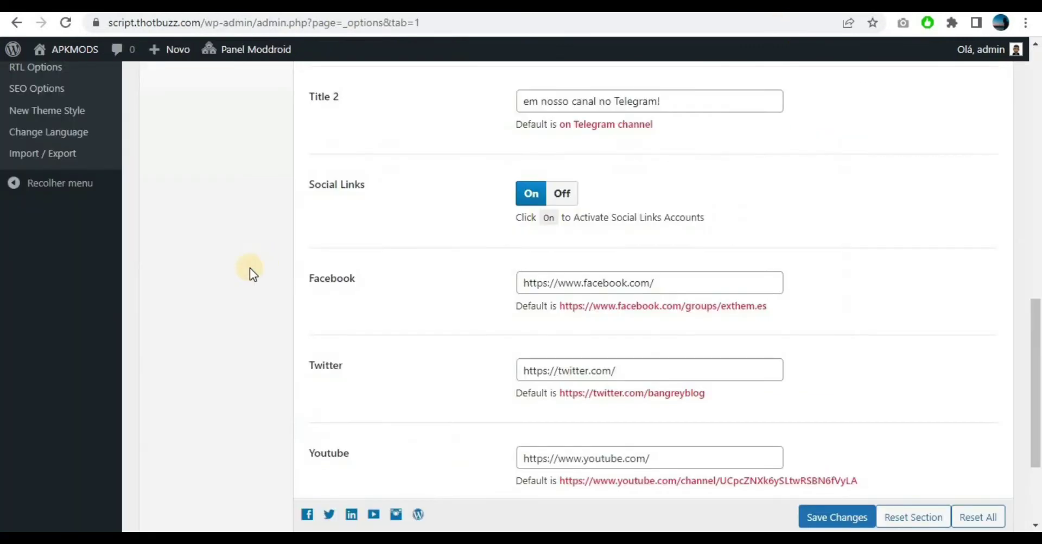
click(1036, 278)
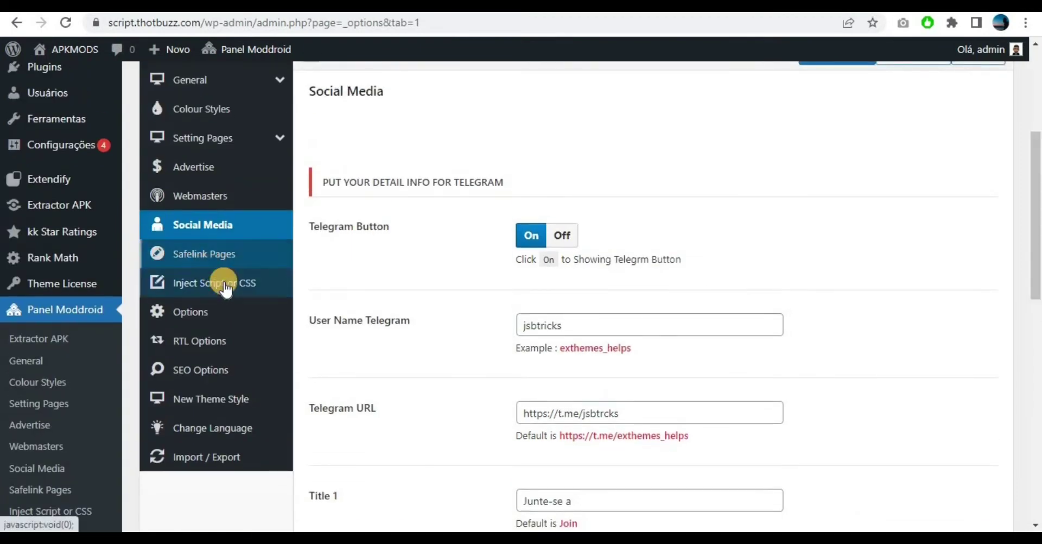
Look through the theme's Options and New Theme Style settings, and view the category boxes on the site's home page
click(194, 313)
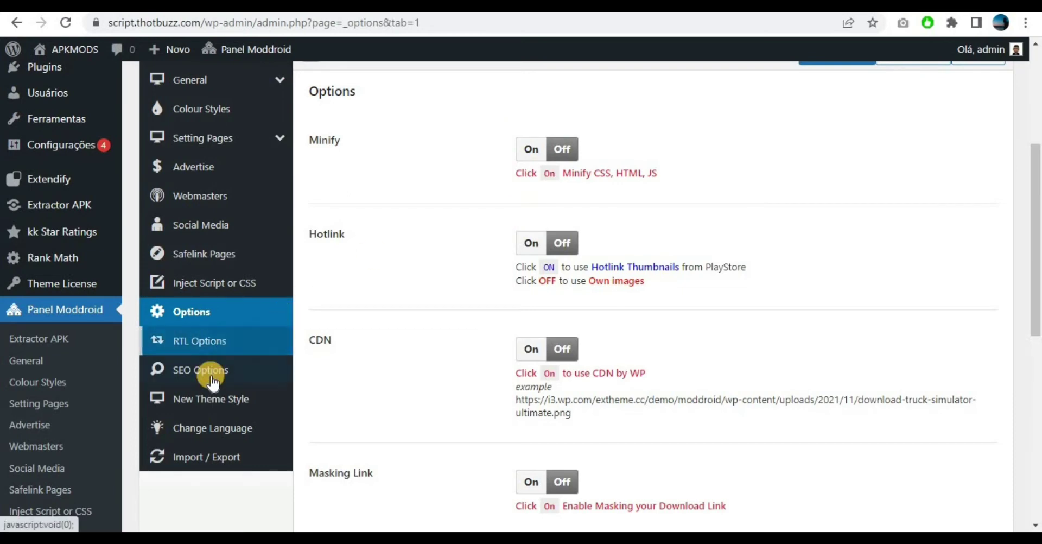
click(219, 402)
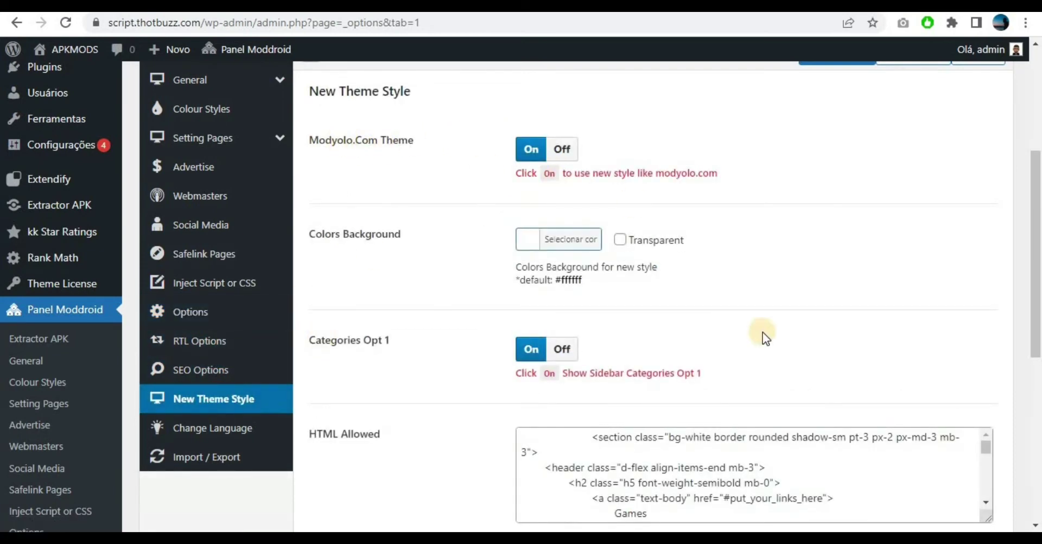
drag(1037, 231, 1038, 331)
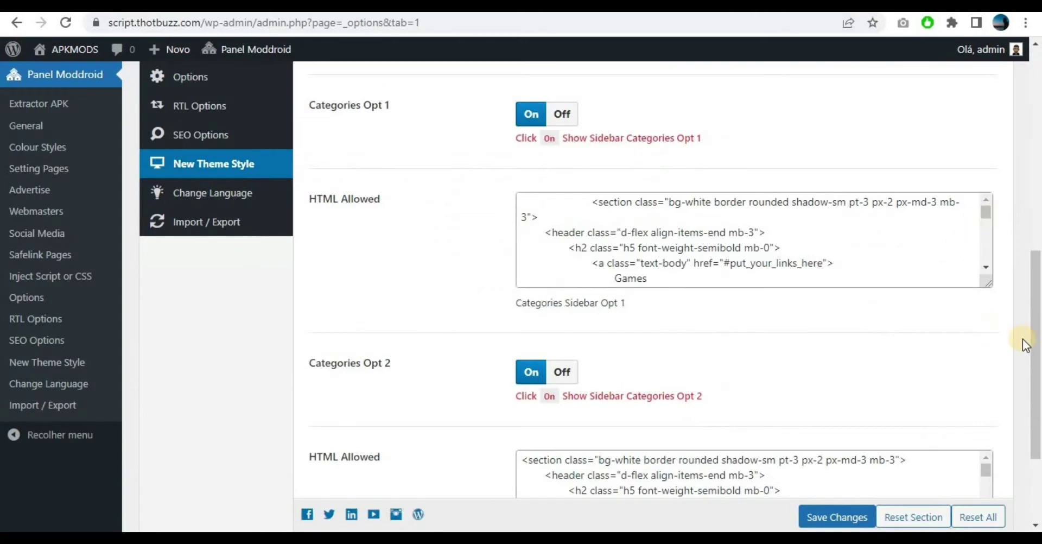
scroll(1023, 339, down, 3)
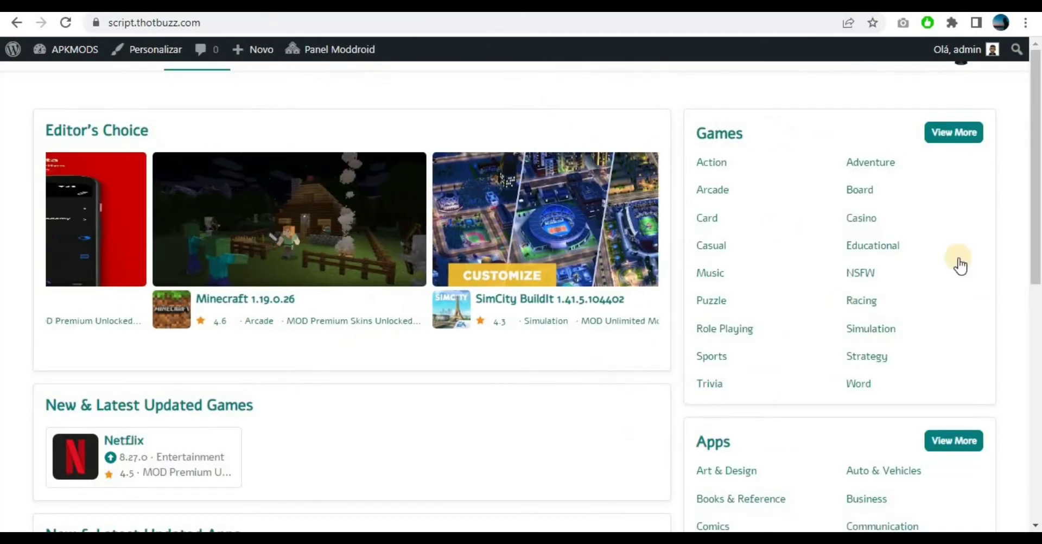
scroll(969, 308, down, 3)
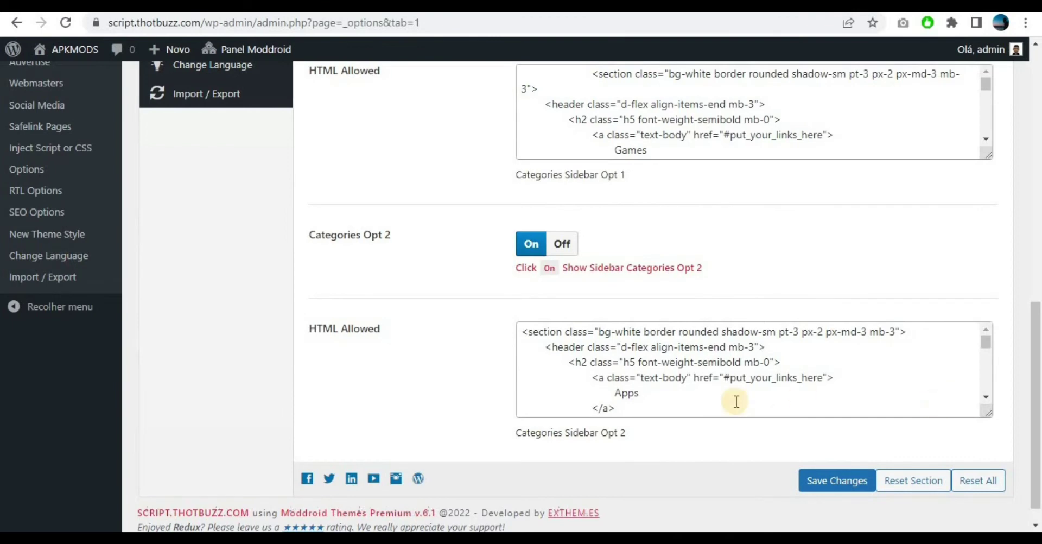
Compare the Apps heading in the Categories Opt 2 HTML with the Apps category box on the home page
click(630, 391)
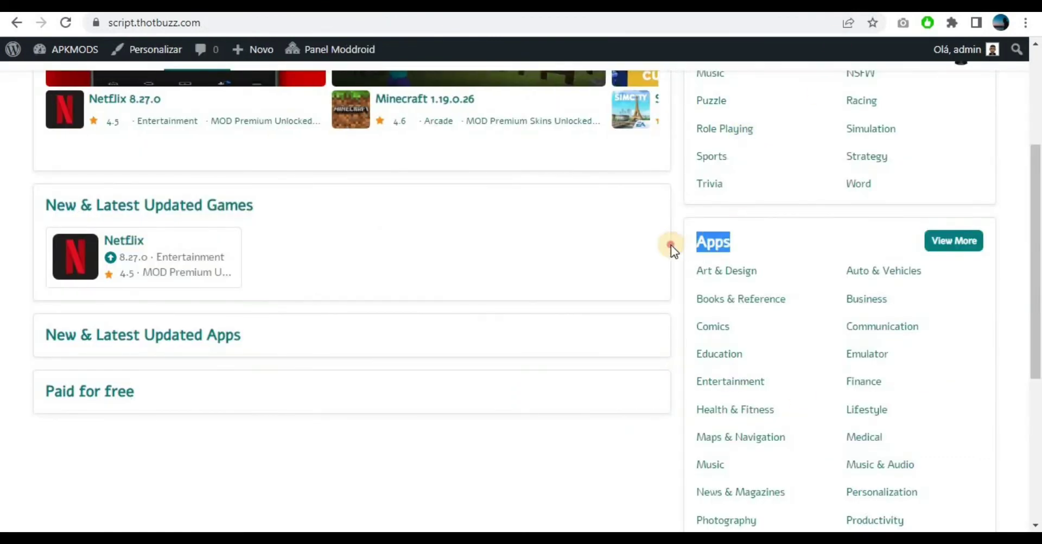
drag(671, 245, 776, 227)
click(776, 227)
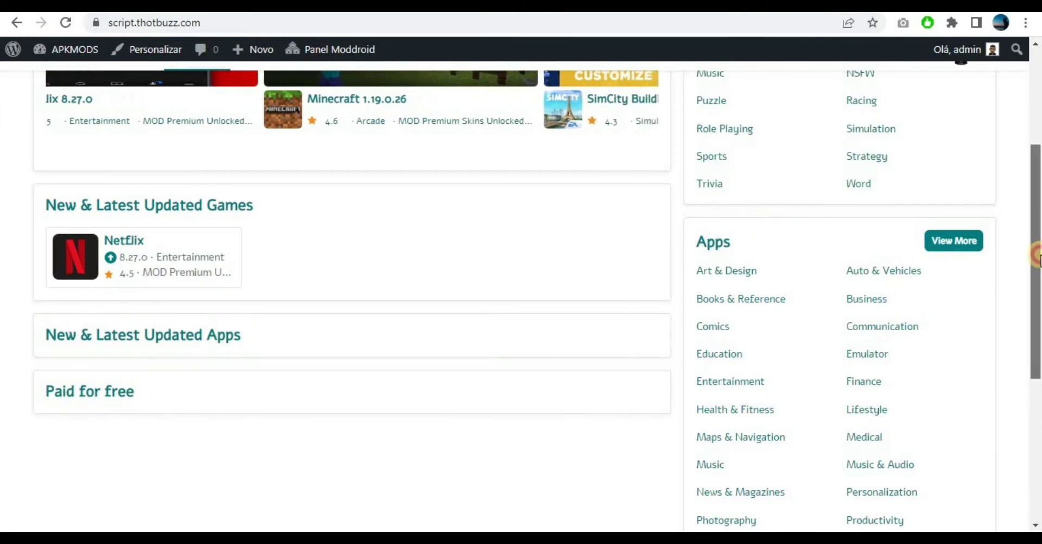
scroll(1033, 221, down, 3)
scroll(924, 81, up, 7)
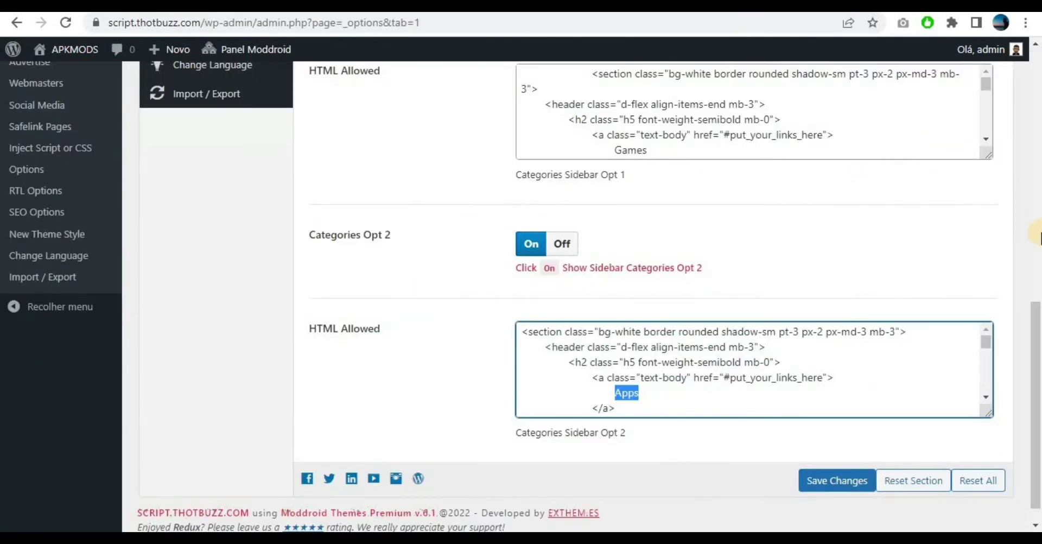
scroll(1038, 237, up, 15)
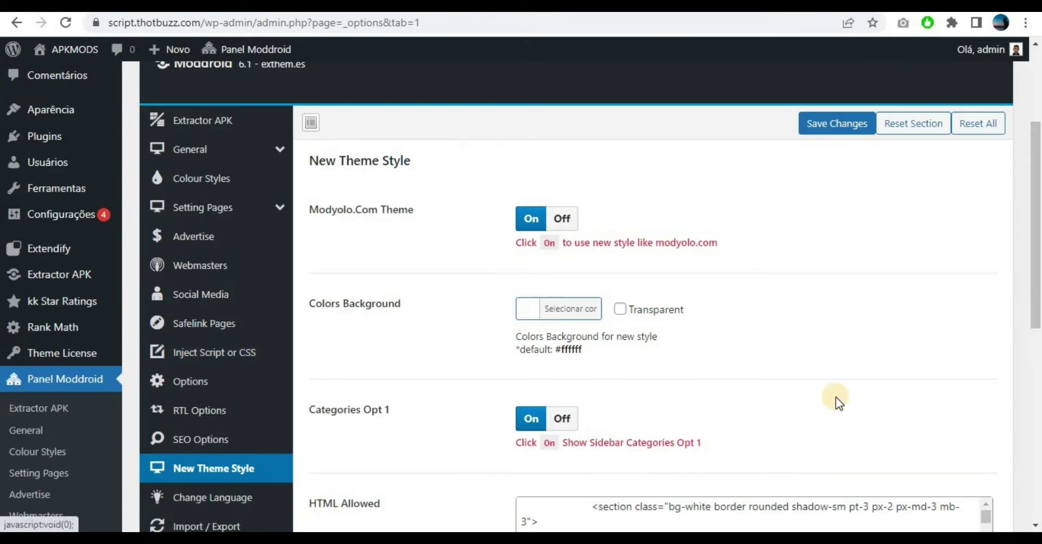
Examine the Change Language title options and compare them with the section headings on the site's home page
drag(1036, 248, 1037, 363)
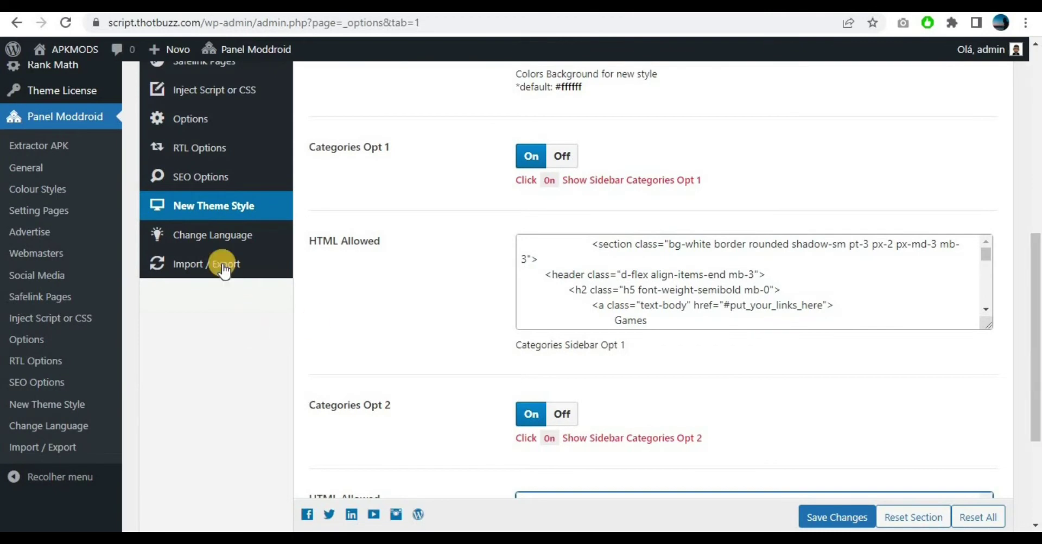
click(209, 234)
drag(1037, 127, 1037, 87)
scroll(623, 213, down, 4)
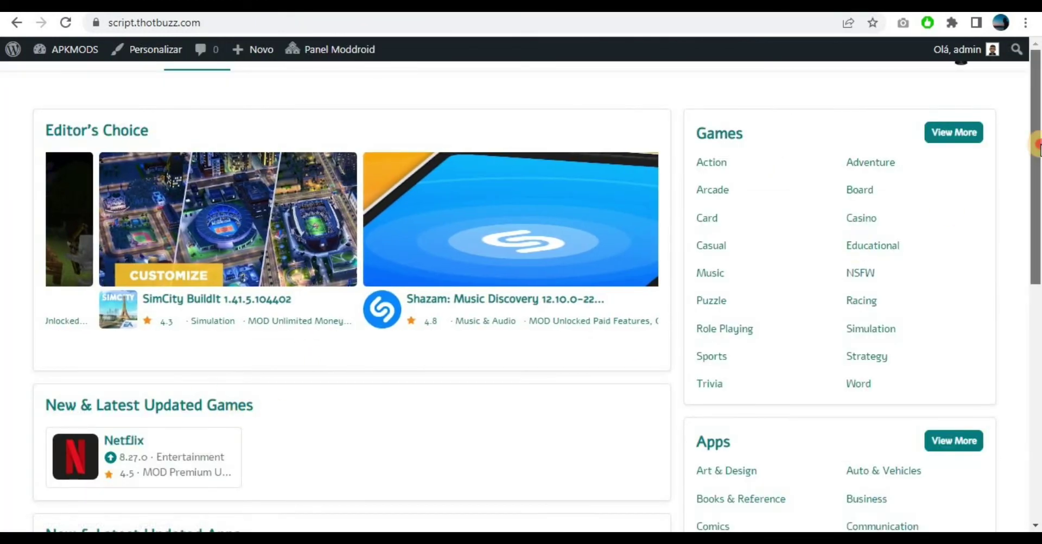
drag(1038, 182, 1037, 300)
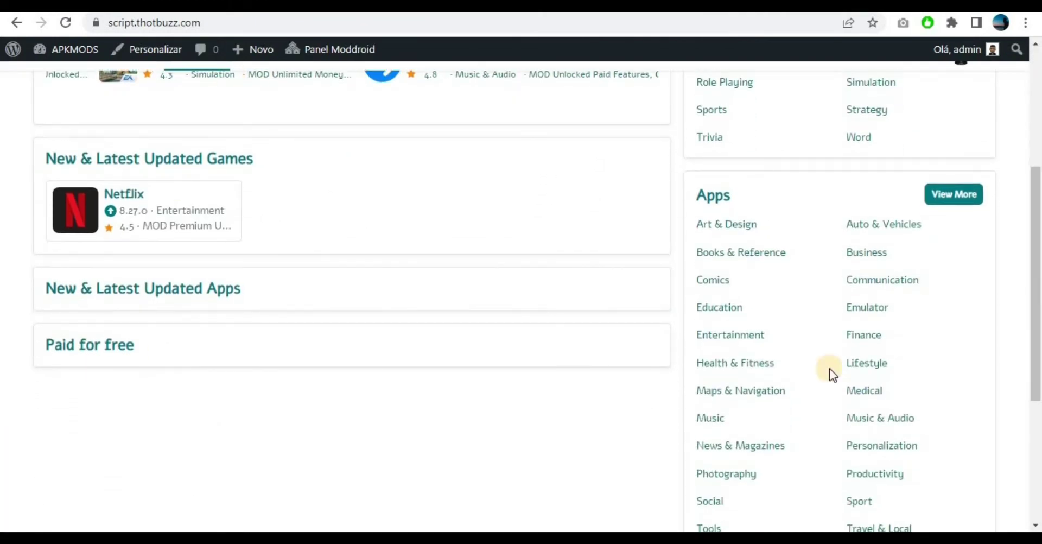
drag(1038, 198, 1038, 73)
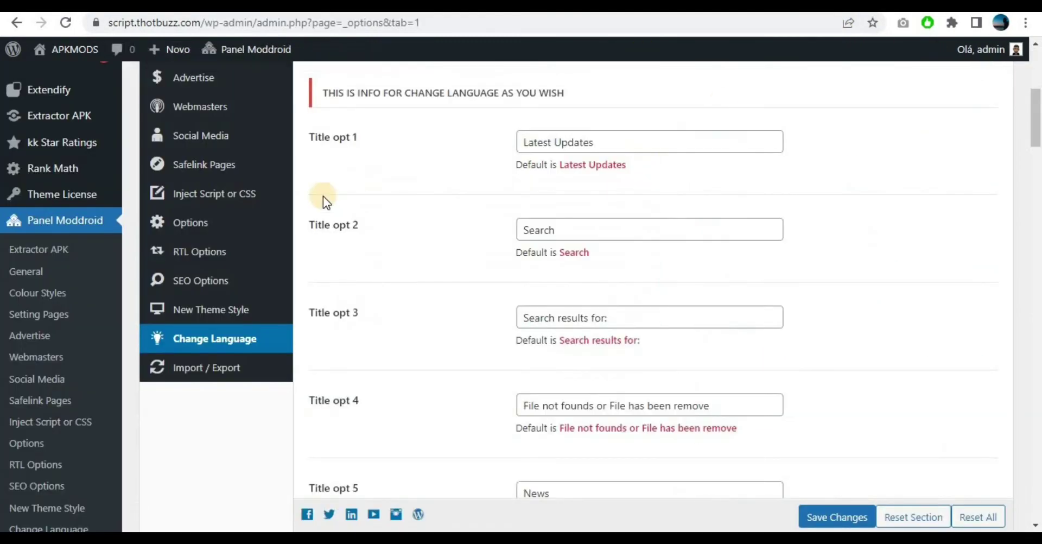
Open the APK extractor's HAPPYMOD source page and read its instructions for adding a post manually
scroll(324, 196, up, 3)
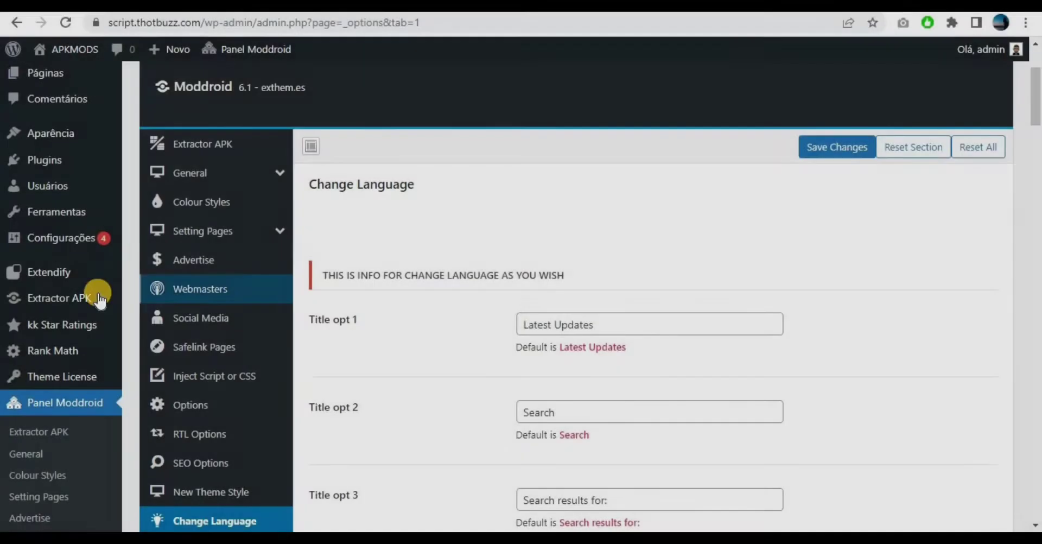
mouse_move(58, 297)
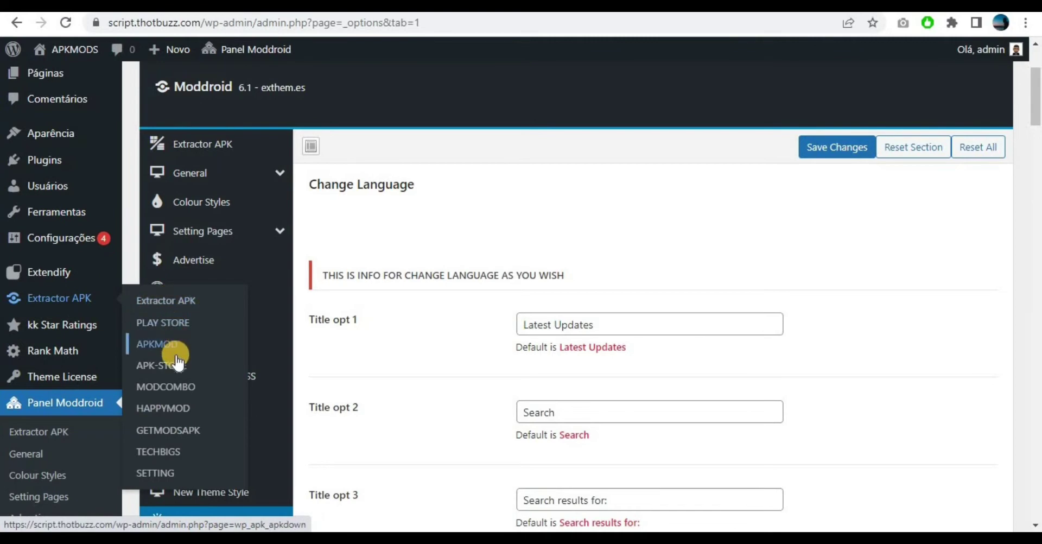
click(171, 405)
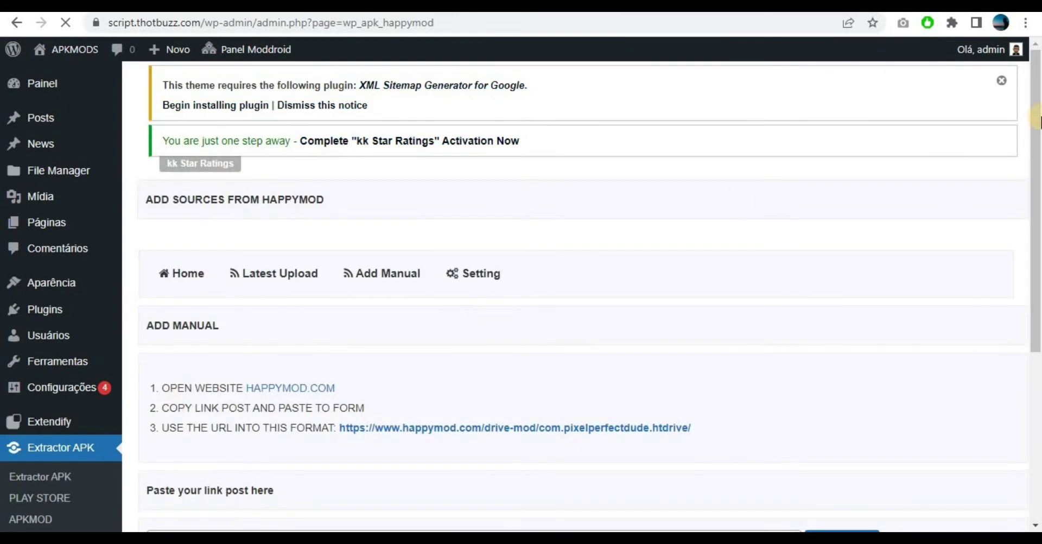
scroll(432, 190, down, 1)
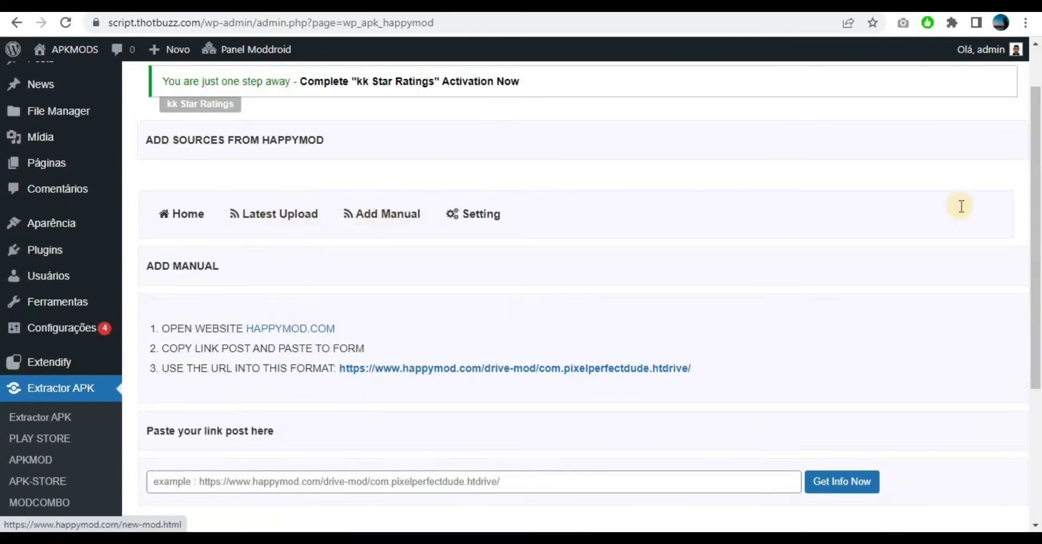
scroll(433, 390, down, 1)
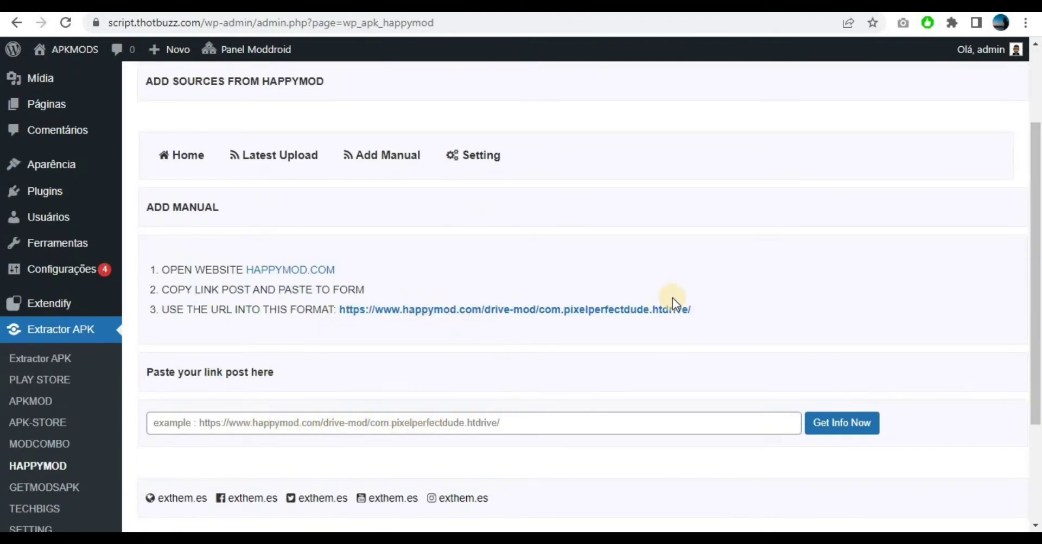
List HappyMod's latest uploads and extract the info for Beelinguapp: Bilingual Stories Mod Apk 2.843
click(279, 154)
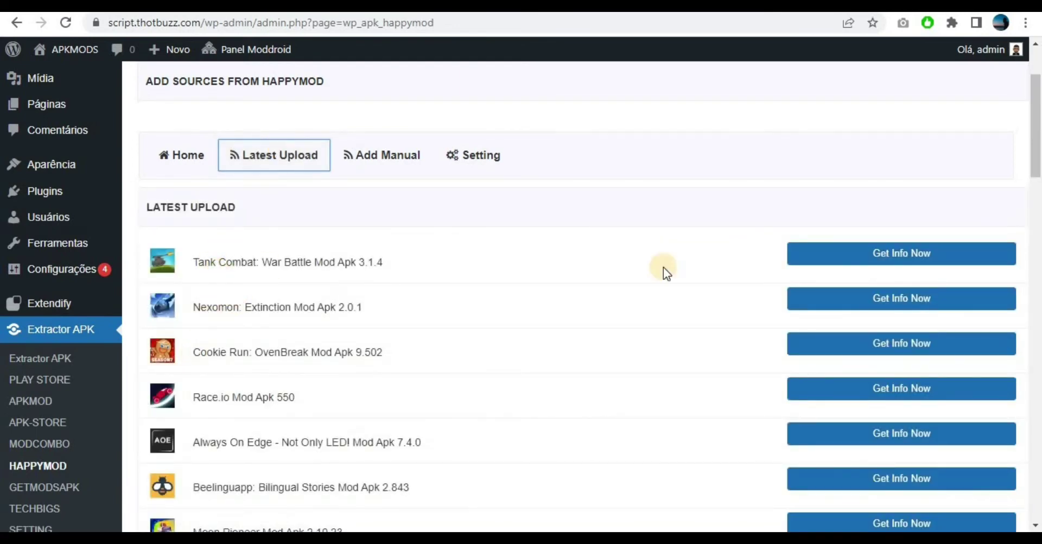
drag(1038, 142, 1037, 168)
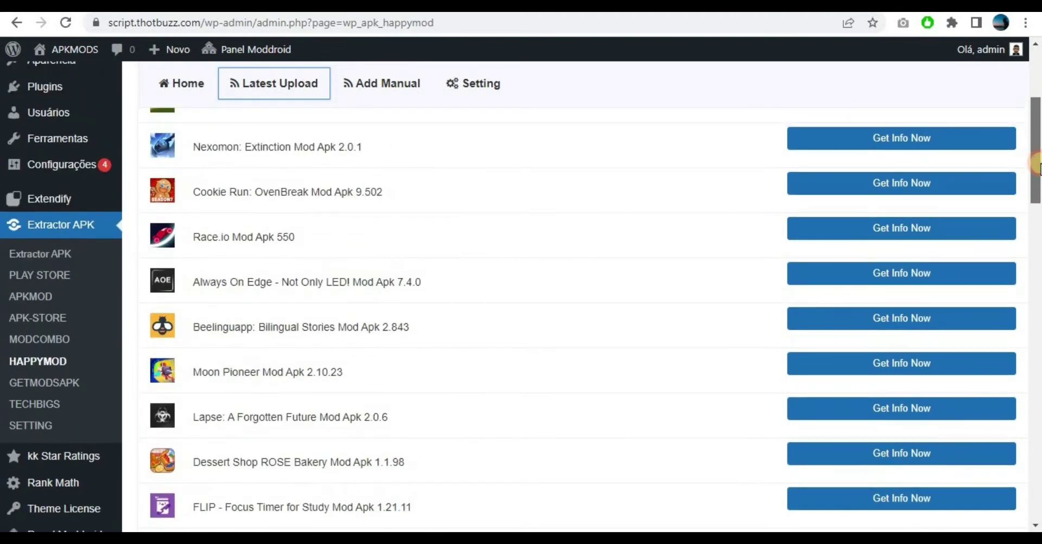
drag(191, 327, 300, 334)
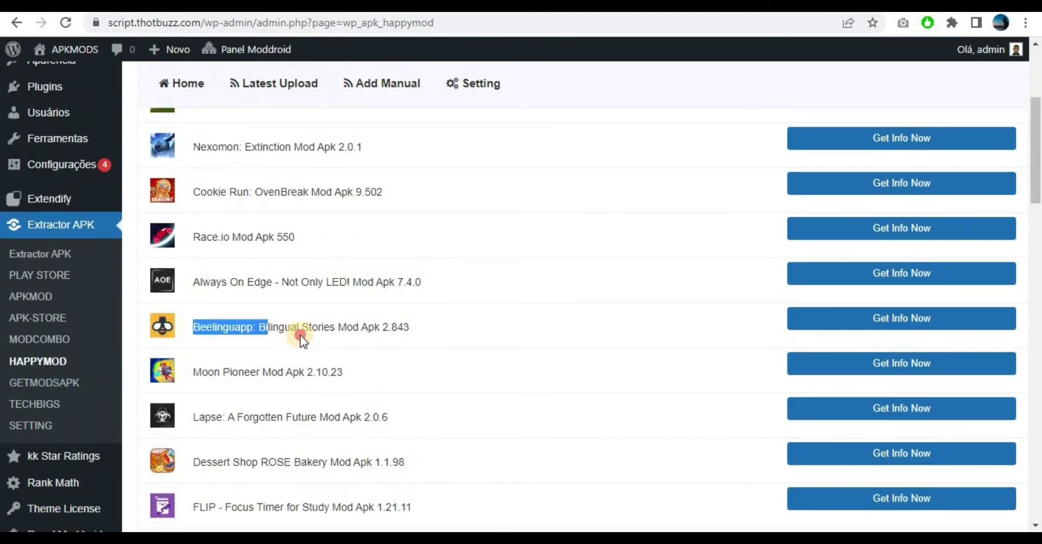
drag(405, 331, 451, 337)
click(450, 336)
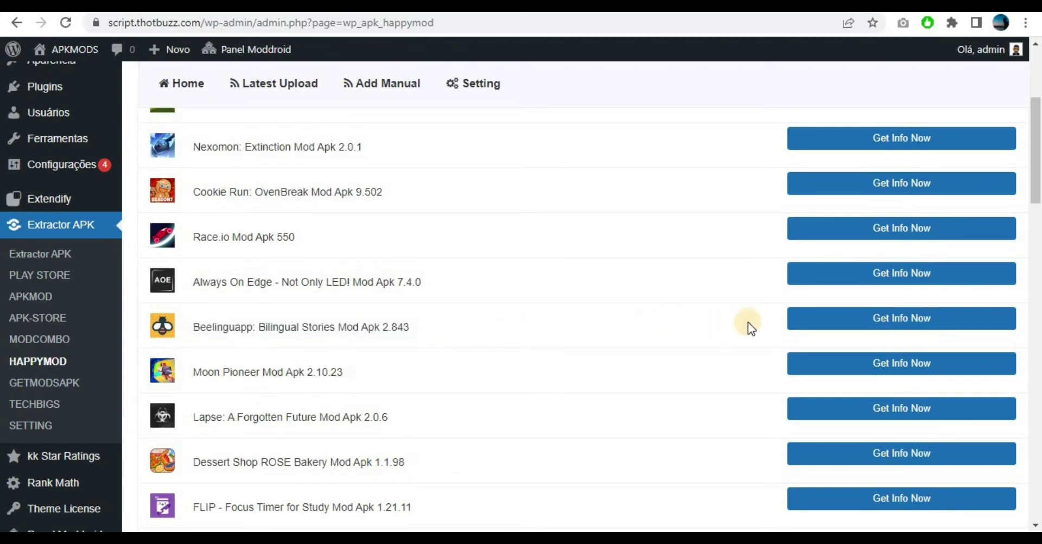
click(859, 328)
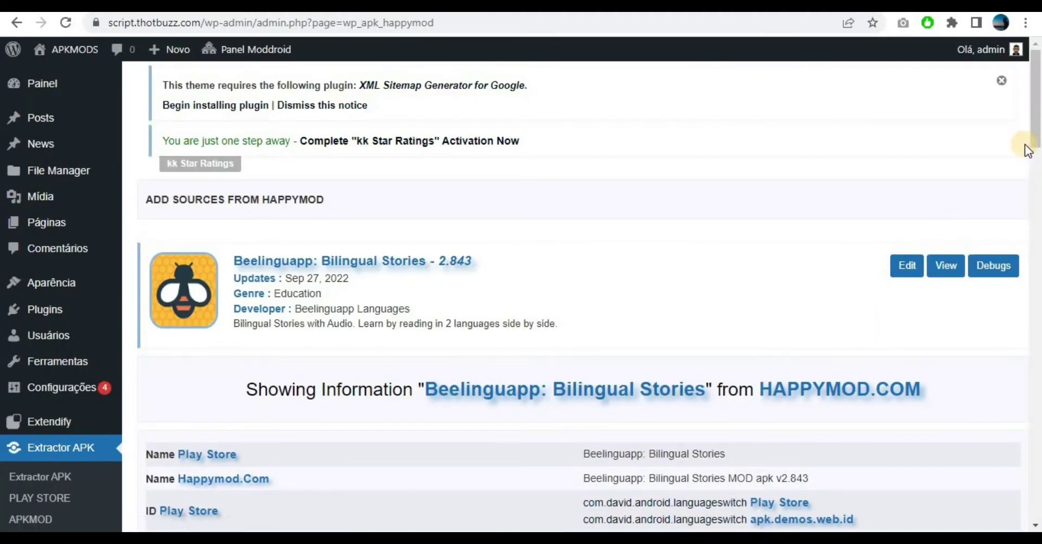
Review the extracted Beelinguapp information, and reload the site's home page to look for the new app
click(1037, 152)
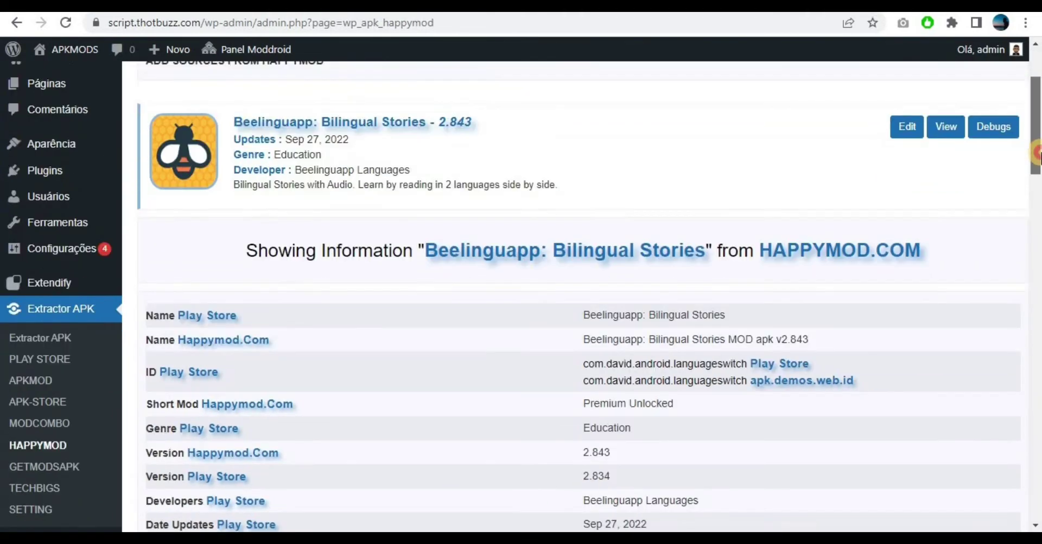
drag(1037, 152, 784, 98)
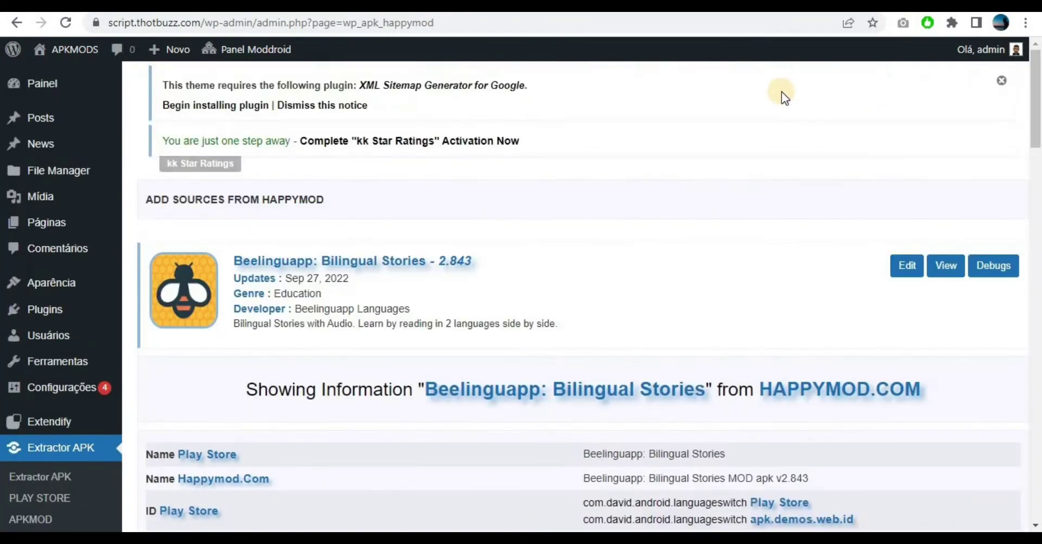
key(ctrl+Tab)
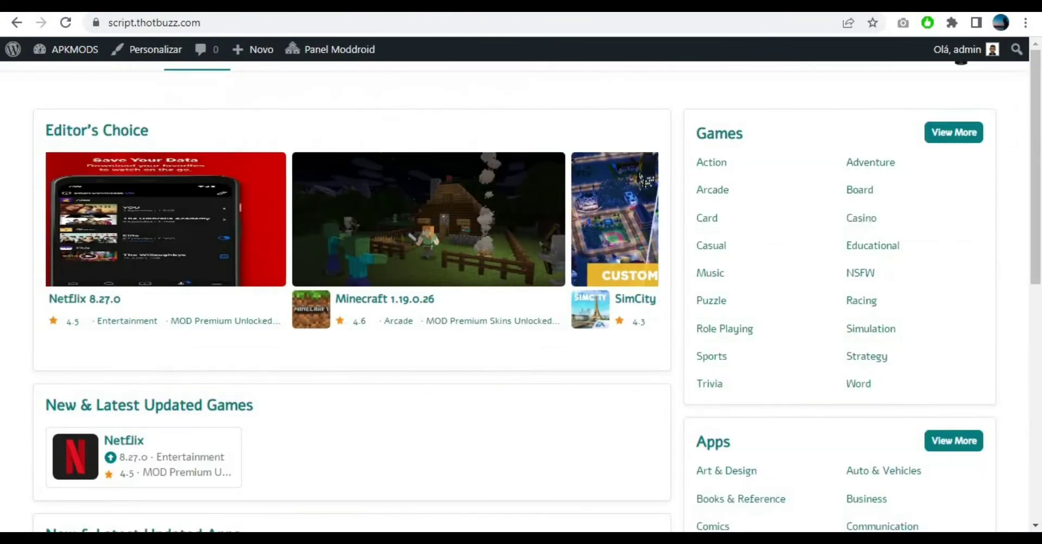
click(66, 21)
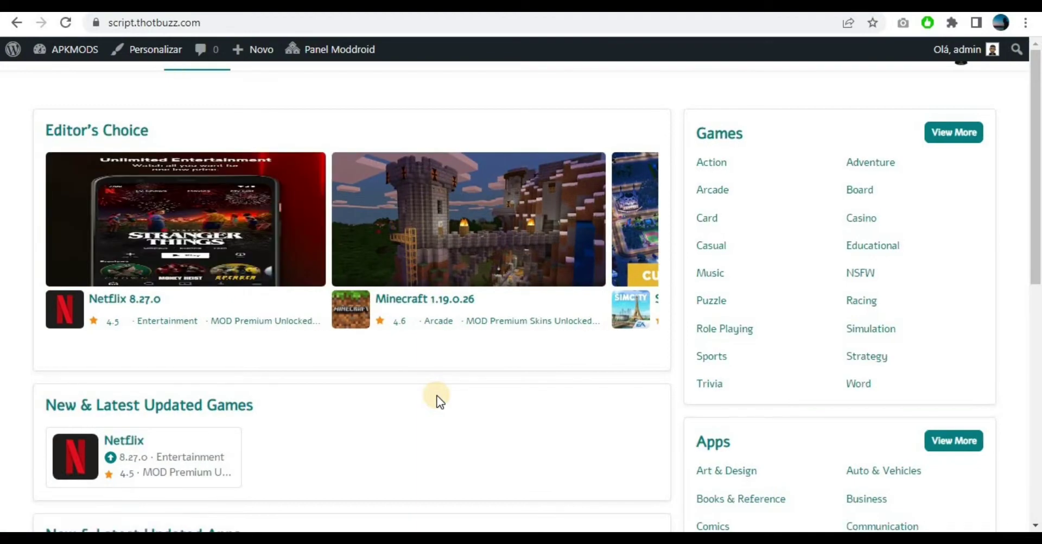
scroll(440, 401, down, 5)
scroll(440, 402, up, 5)
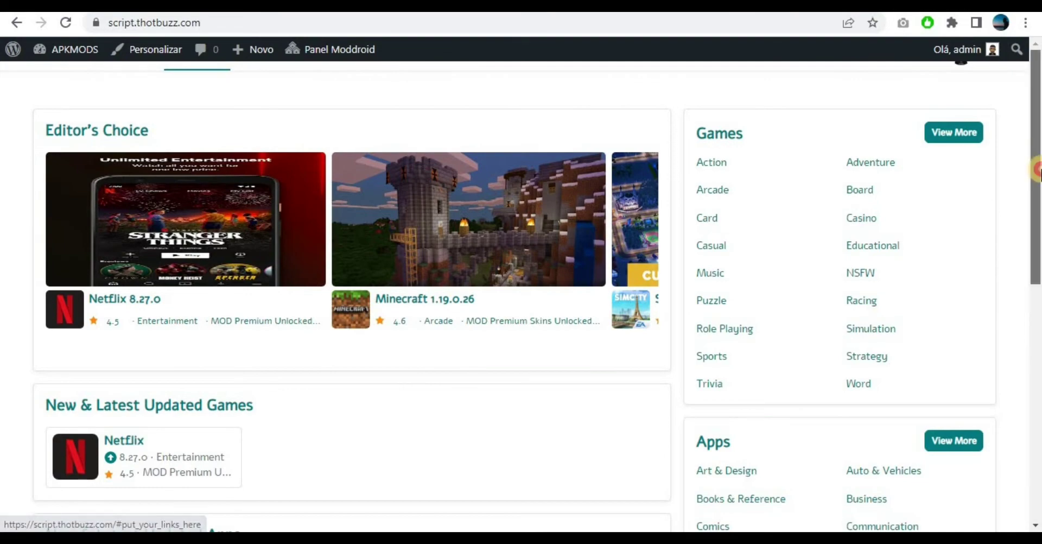
drag(1036, 168, 1037, 122)
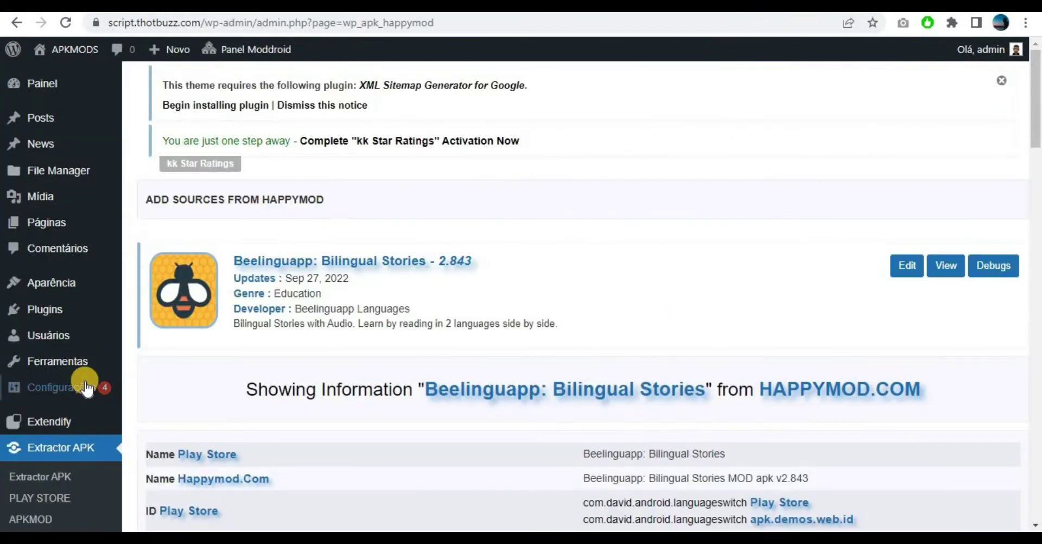
Return to the Moddroid panel and look over its Extractor APK section and the Headers settings under General
drag(1036, 111, 1037, 198)
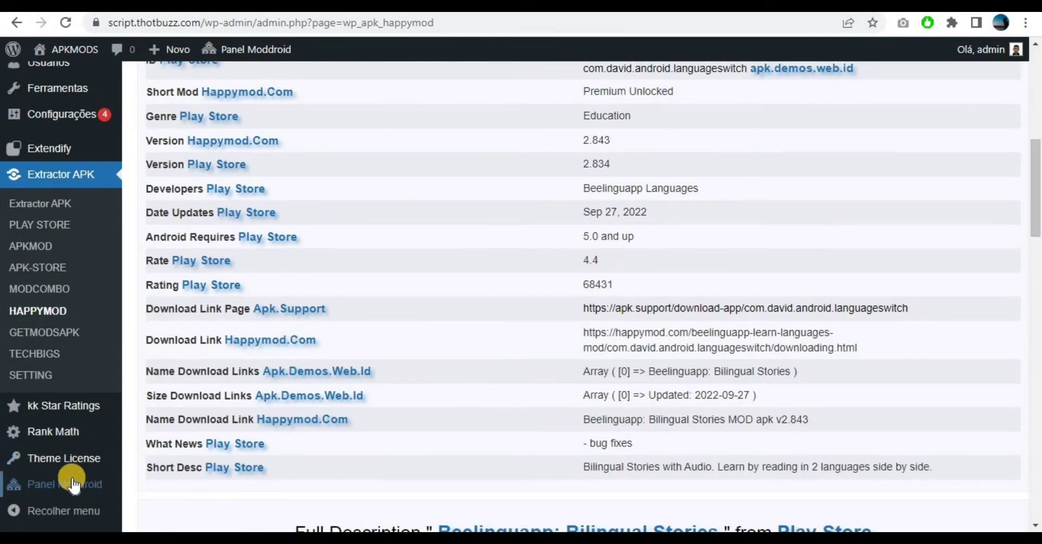
mouse_move(73, 485)
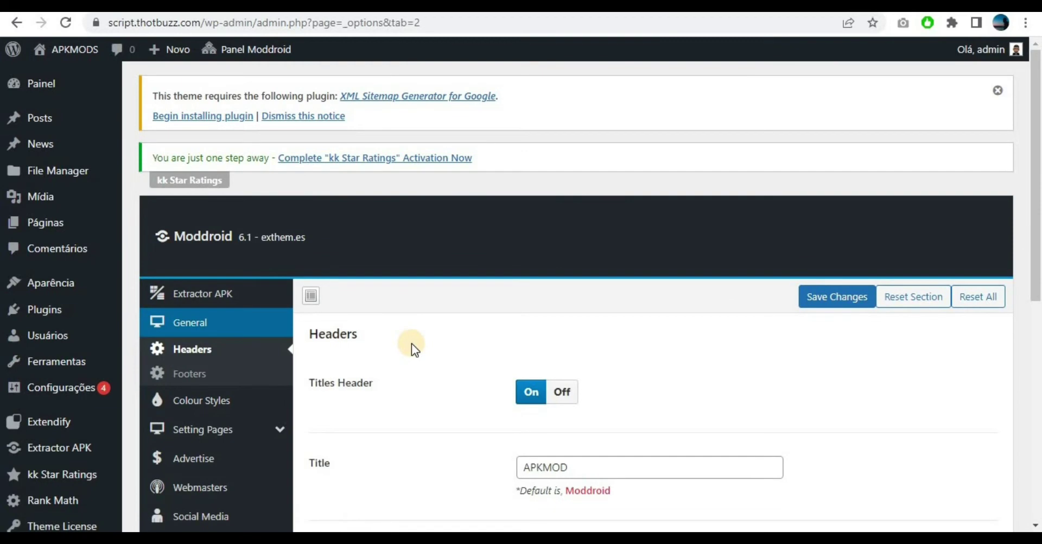
click(207, 297)
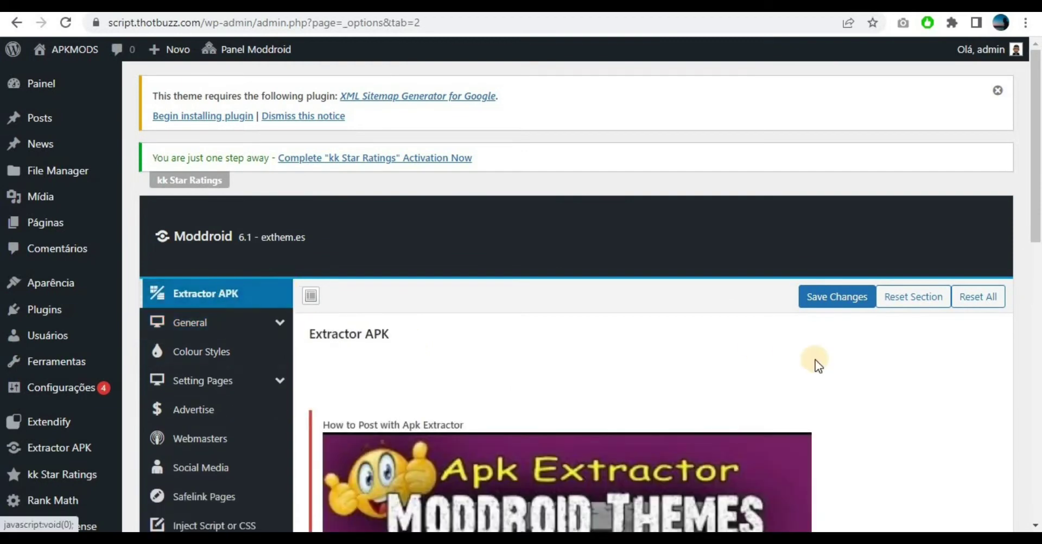
click(1037, 305)
drag(1038, 305, 1038, 210)
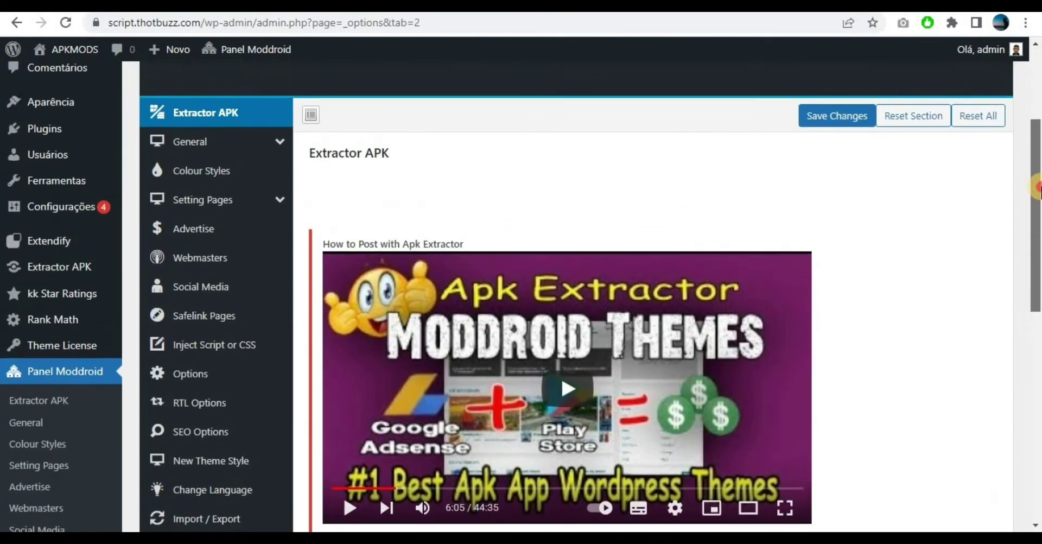
click(226, 142)
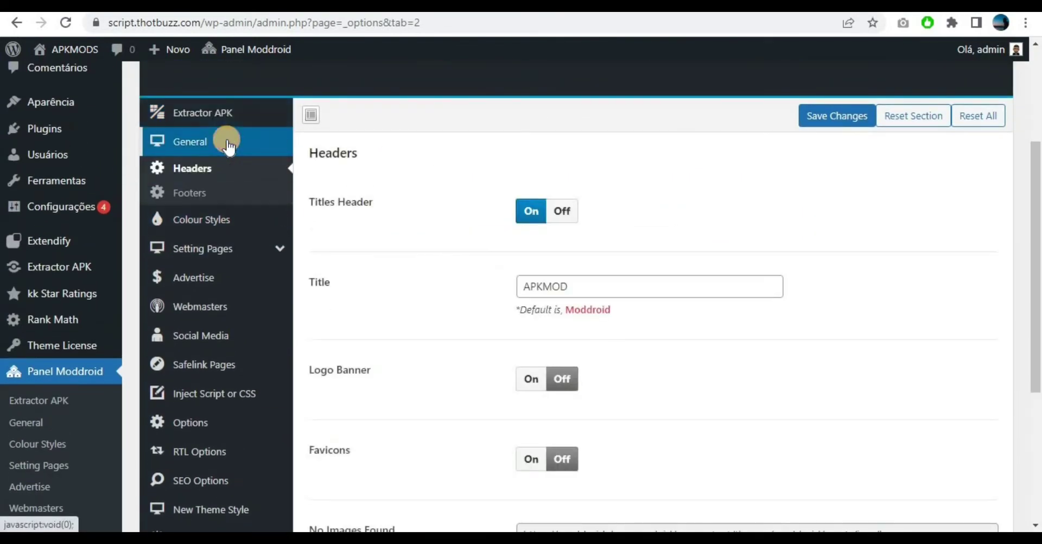
drag(1038, 218, 1038, 192)
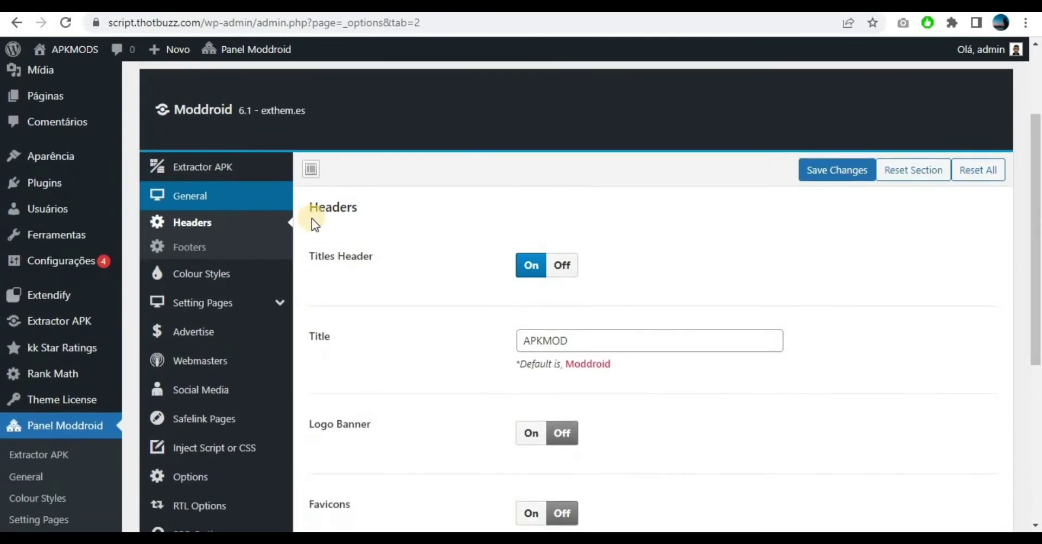
Translate the panel's Home Pages settings into Portuguese, turn off Hide Latest Post and save the changes
click(256, 310)
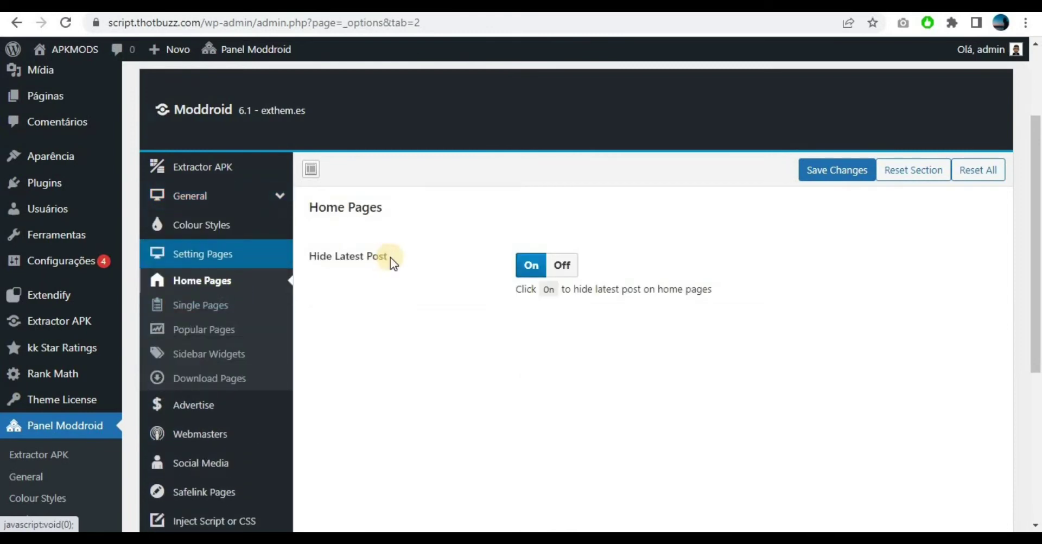
right_click(445, 324)
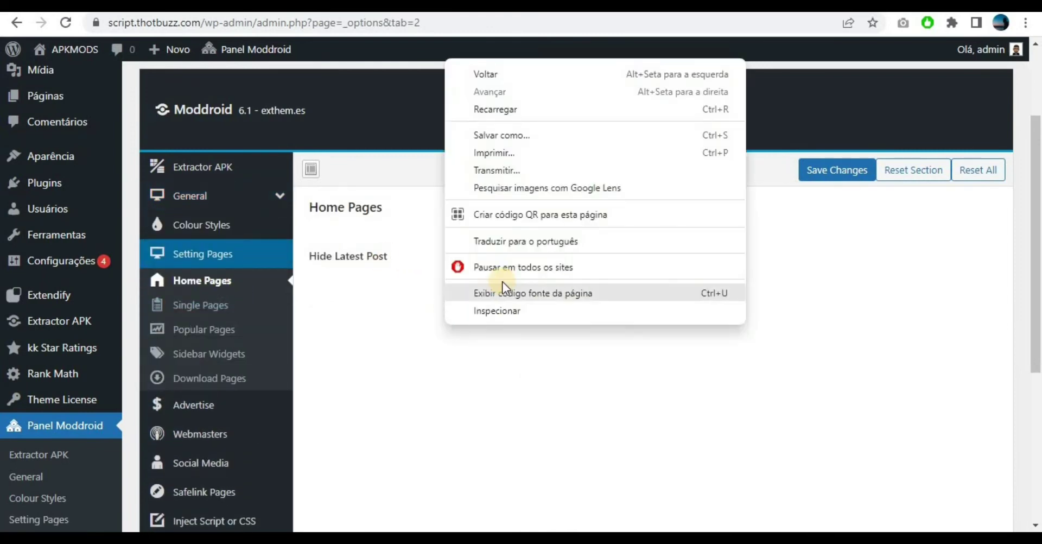
click(578, 241)
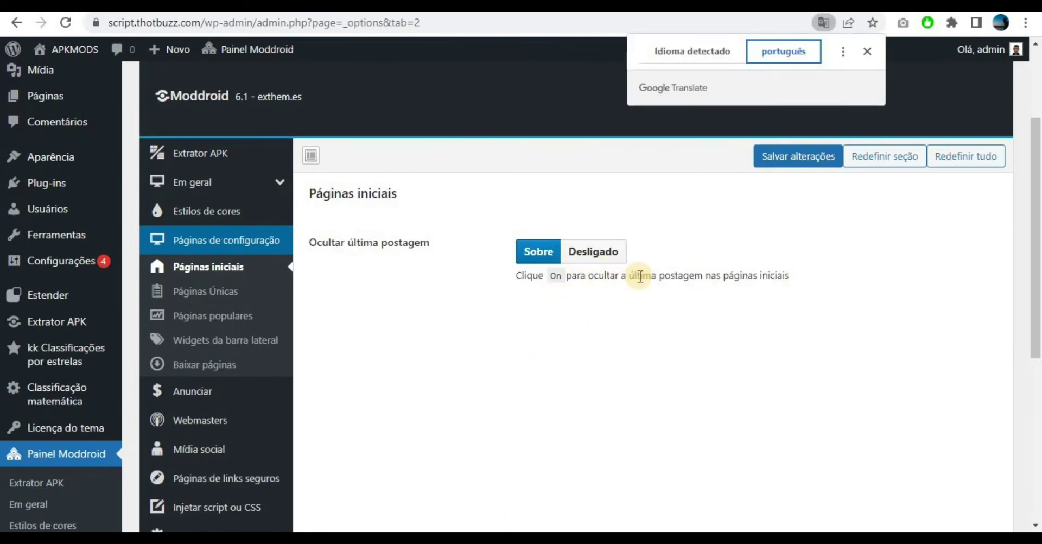
click(590, 255)
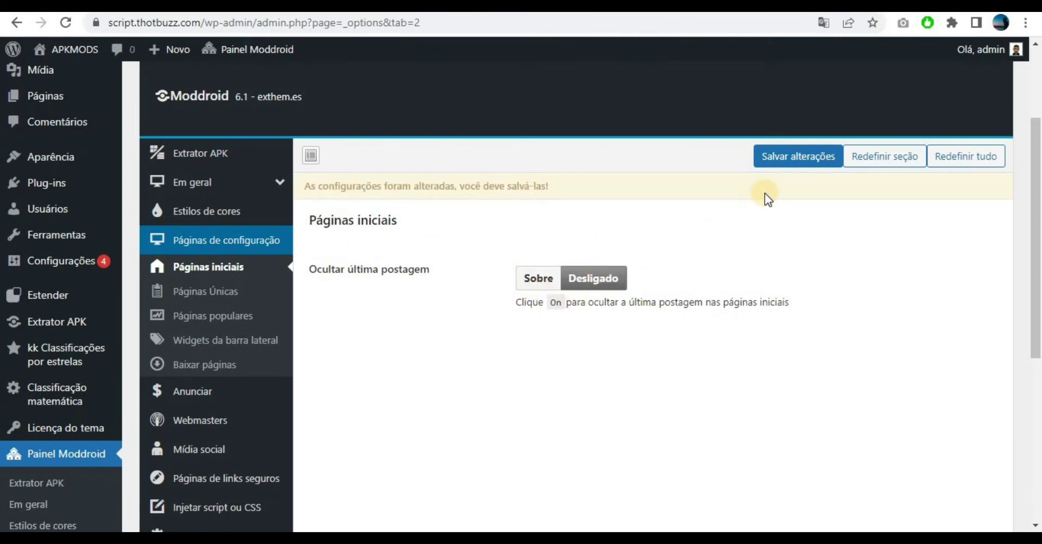
click(820, 156)
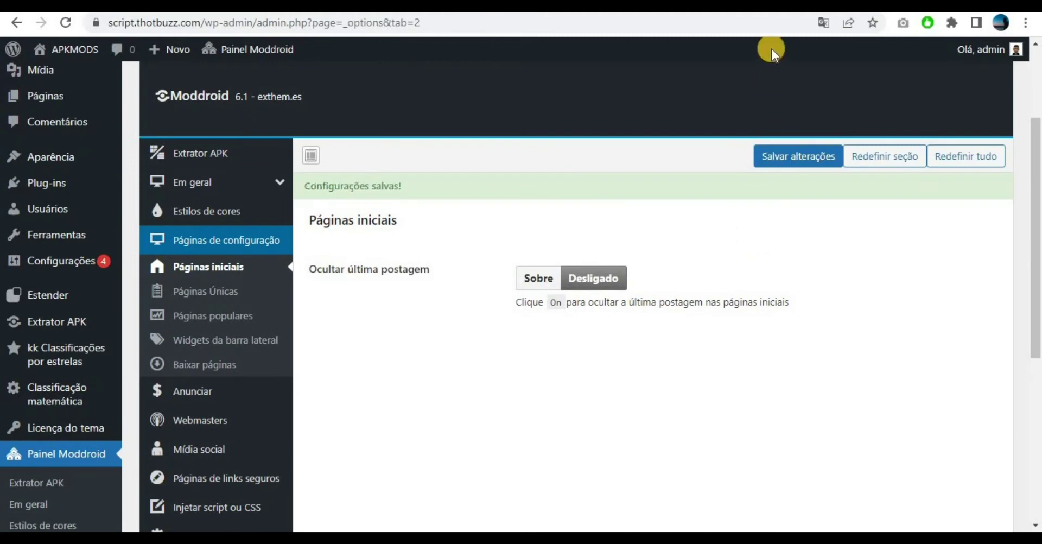
Reload the site's home page and check the Latest Updates section for the newly extracted app
click(776, 6)
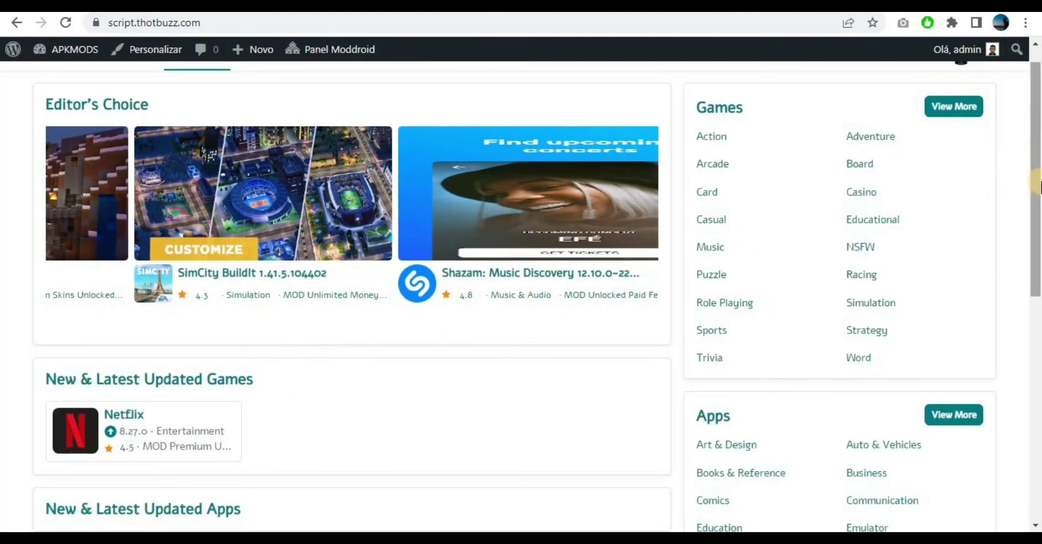
scroll(1038, 214, down, 2)
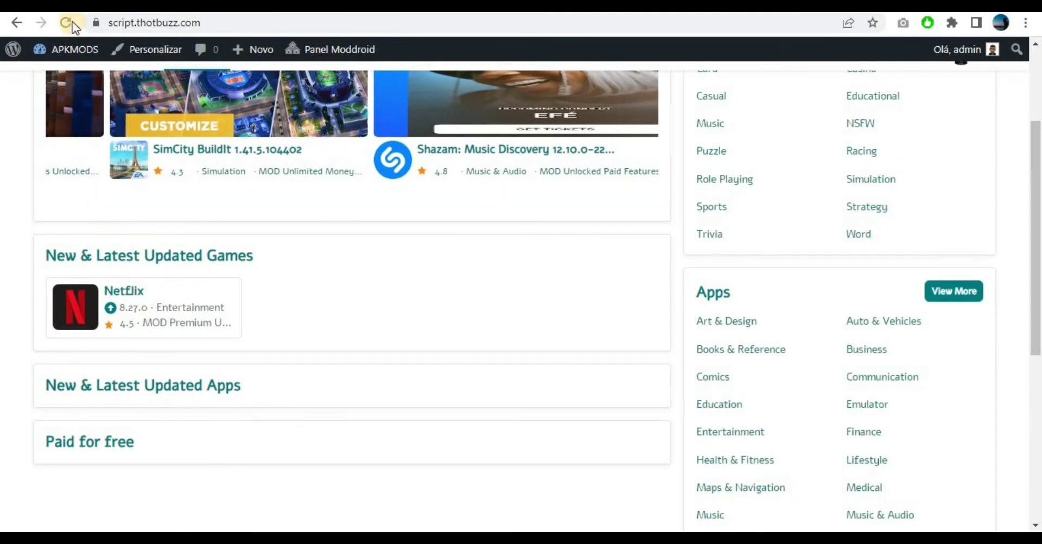
click(68, 23)
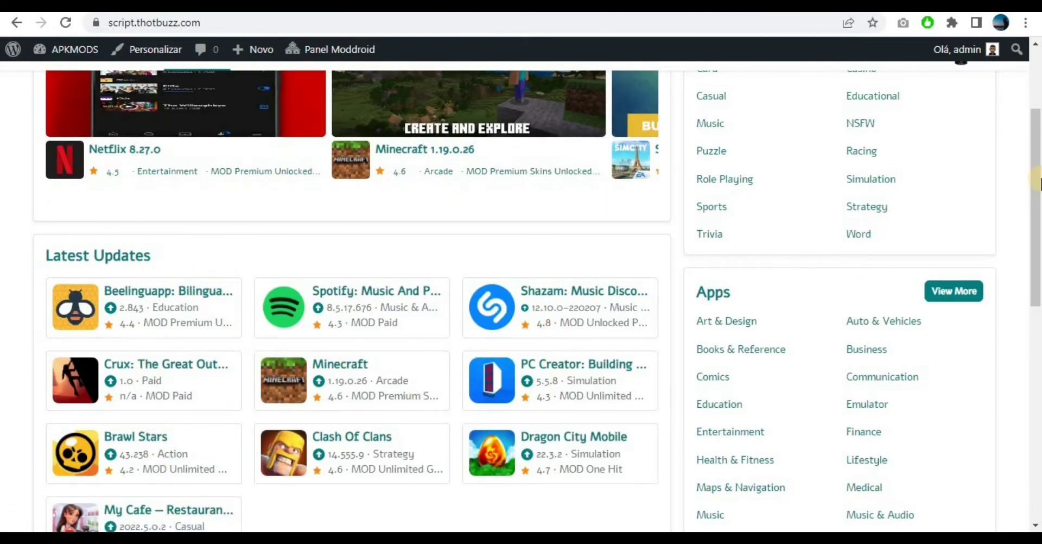
scroll(1036, 245, down, 1)
drag(1036, 244, 1036, 223)
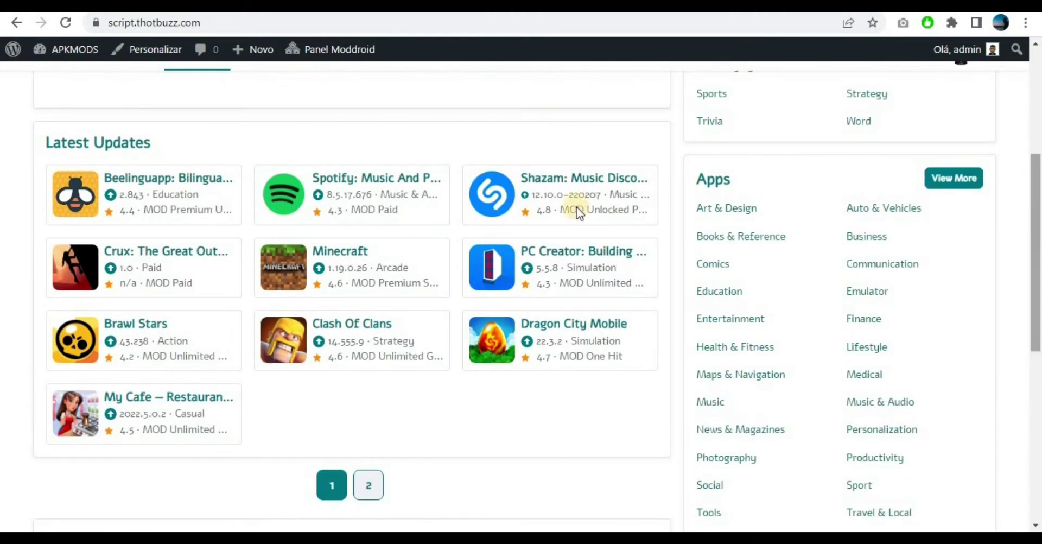
Open the Beelinguapp: Bilingual Stories post, review its app details, and return to the site's home page
click(152, 196)
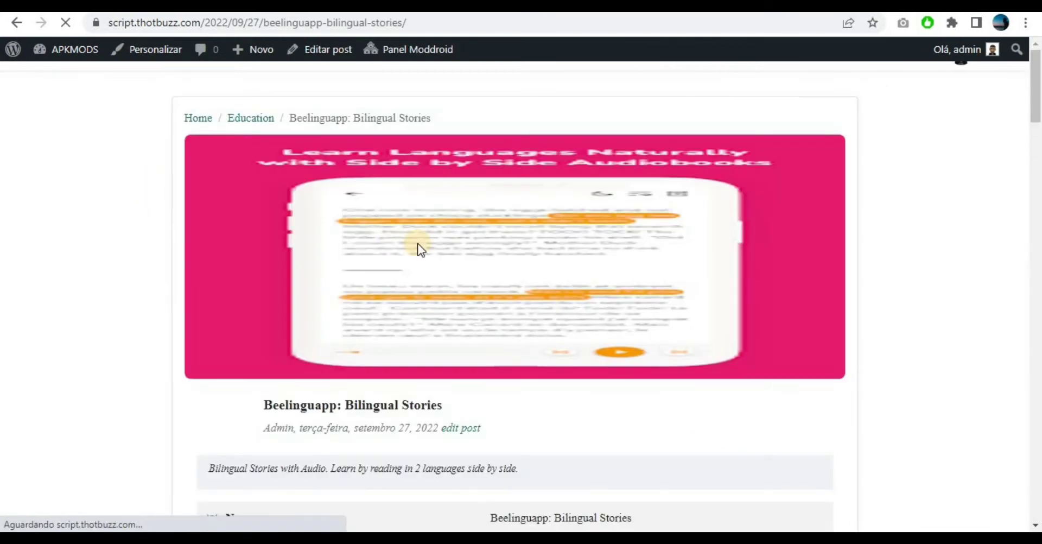
click(1037, 179)
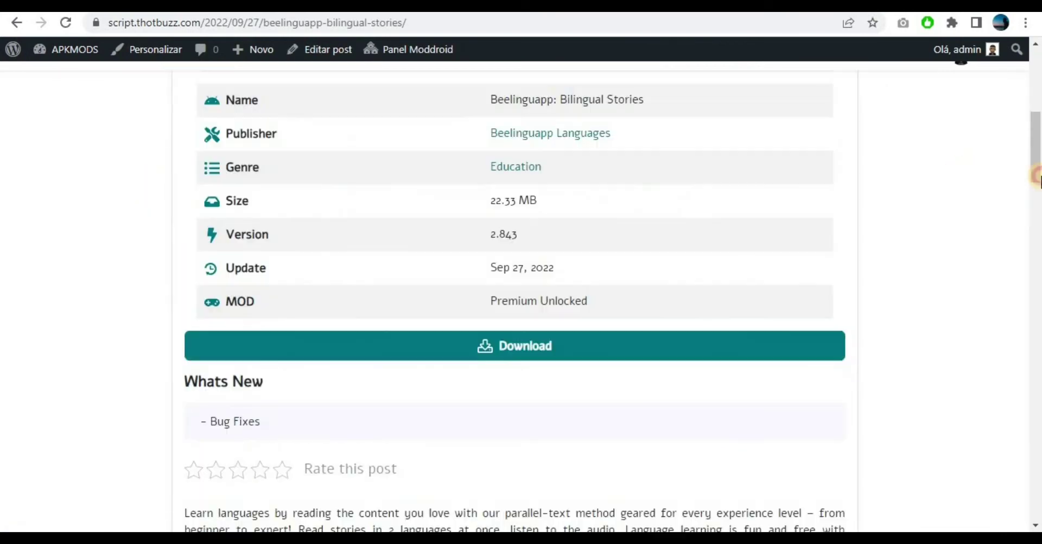
drag(1038, 152, 1038, 87)
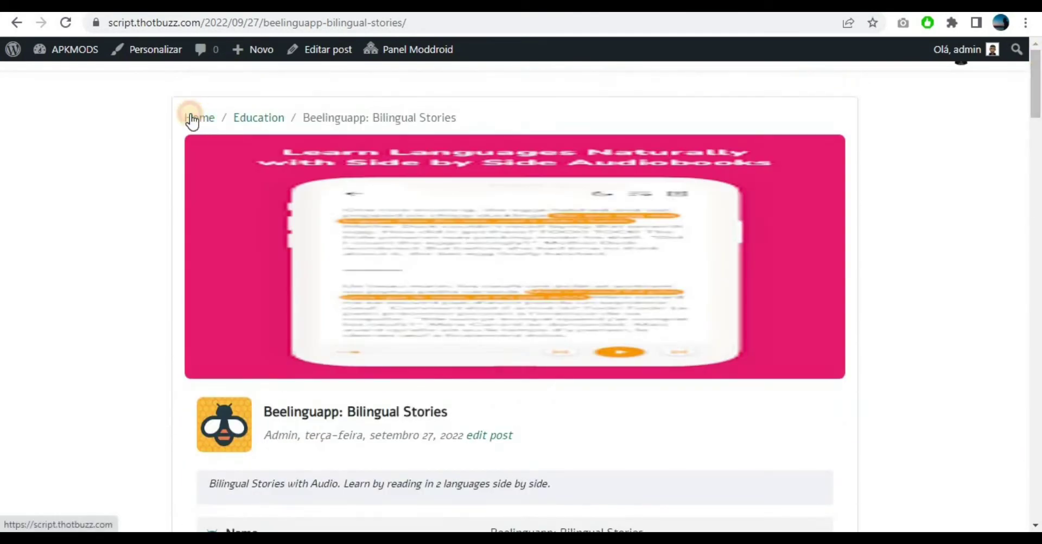
click(191, 119)
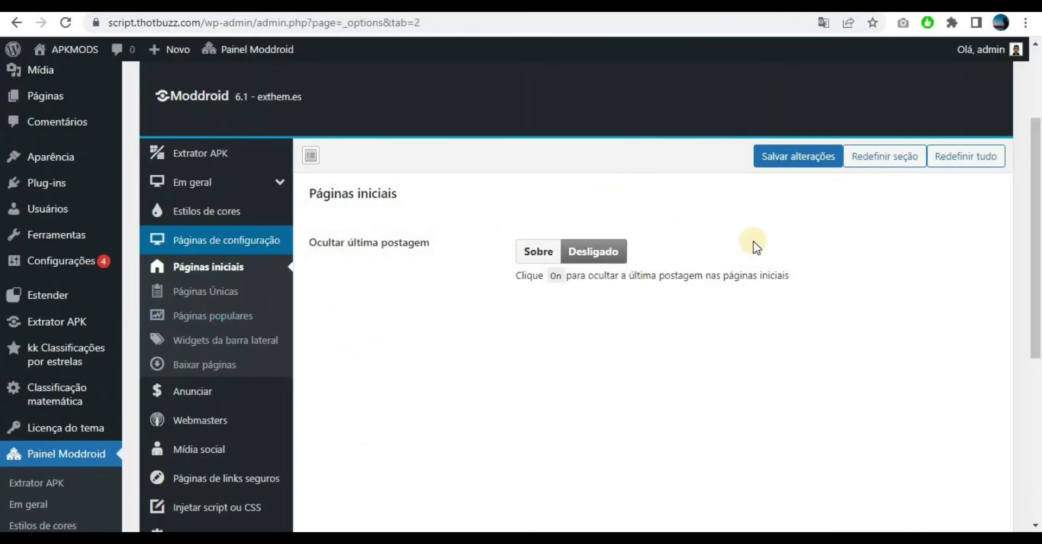
drag(1036, 188, 1030, 302)
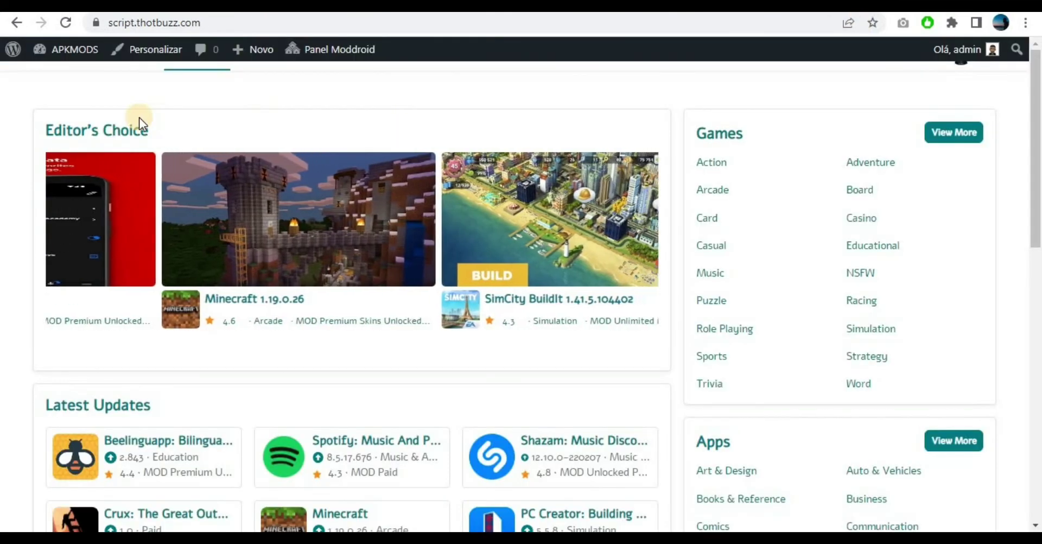
Open the site customizer and look over the site identity settings and the Footer Left menu
click(138, 52)
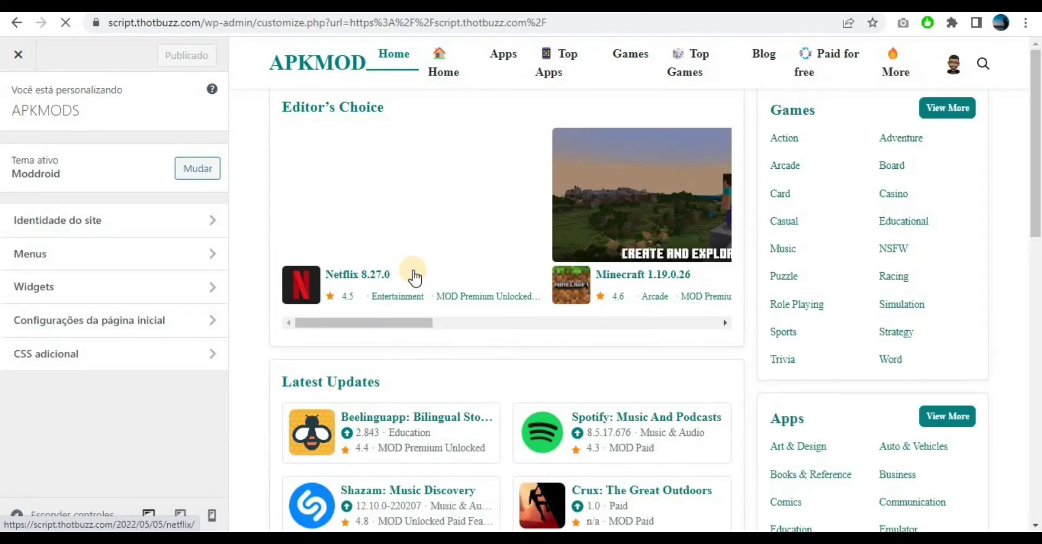
click(215, 221)
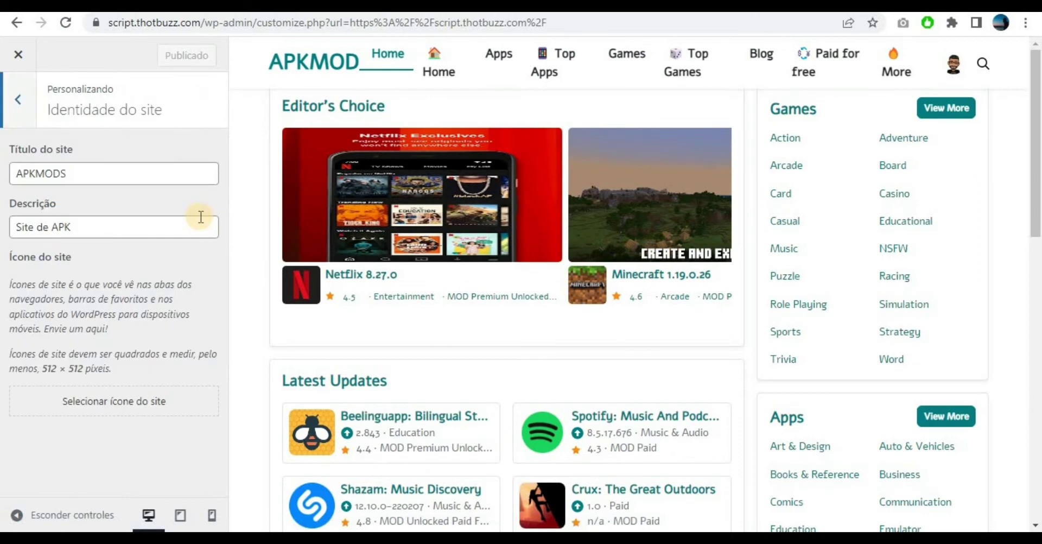
click(18, 111)
click(201, 259)
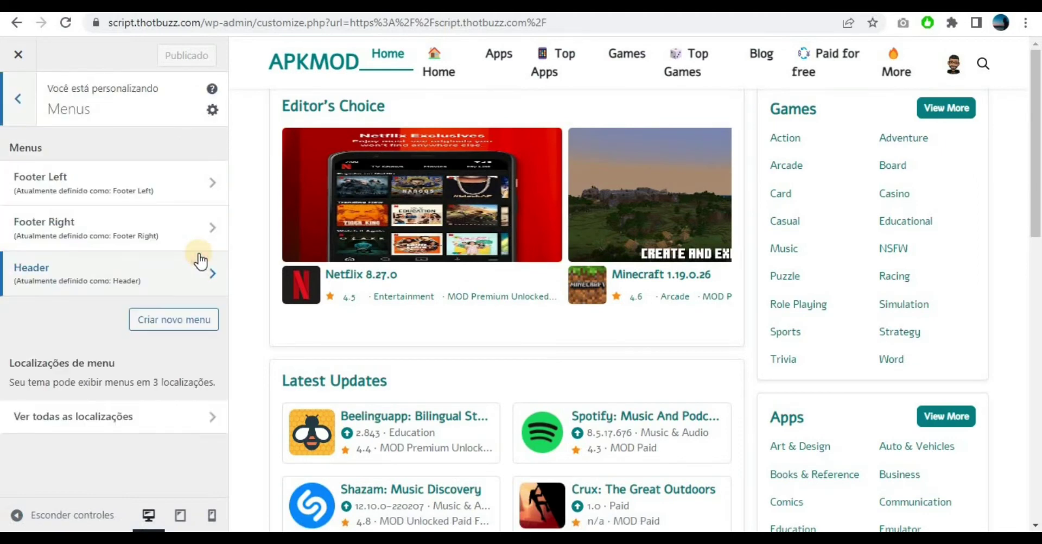
click(209, 179)
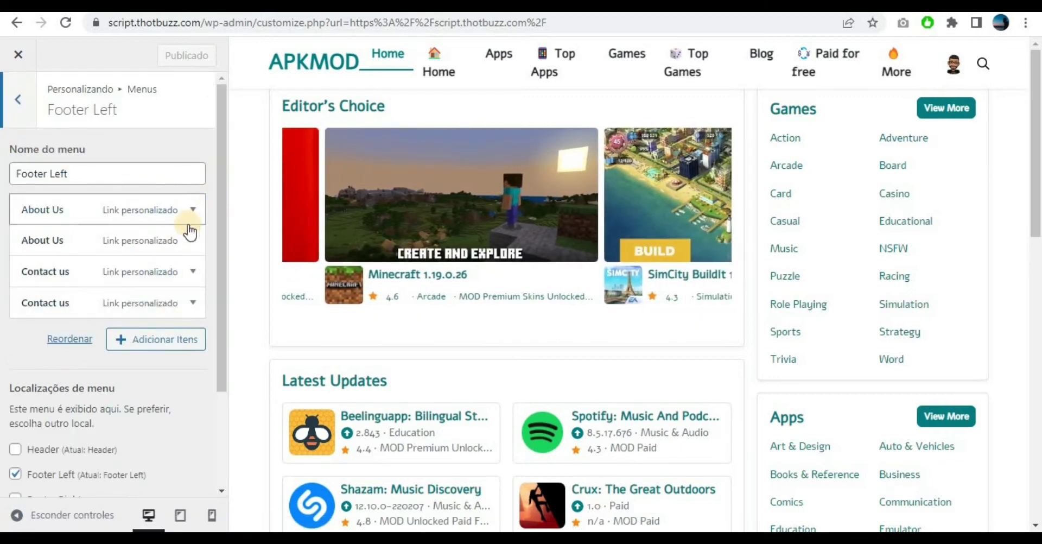
click(18, 98)
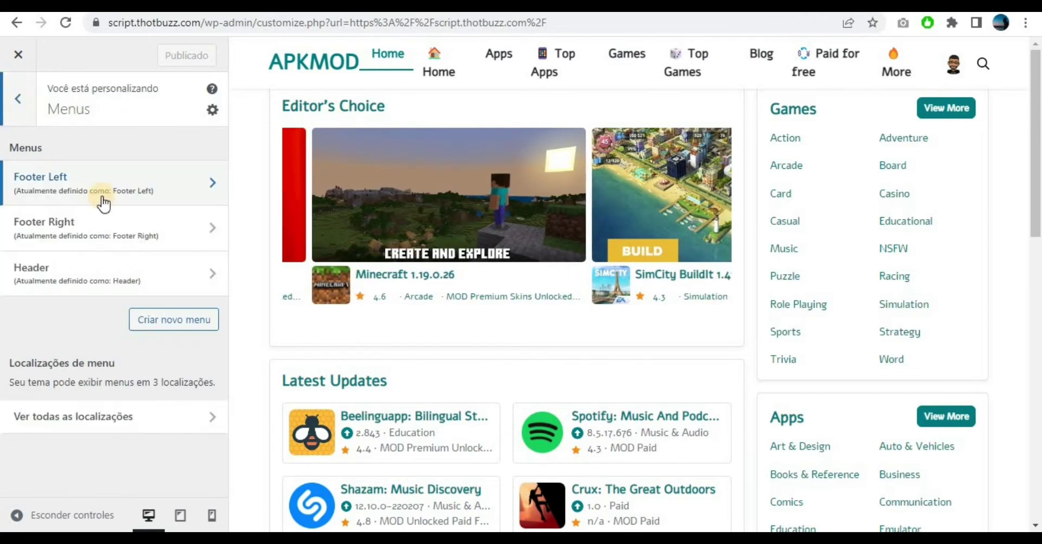
click(18, 98)
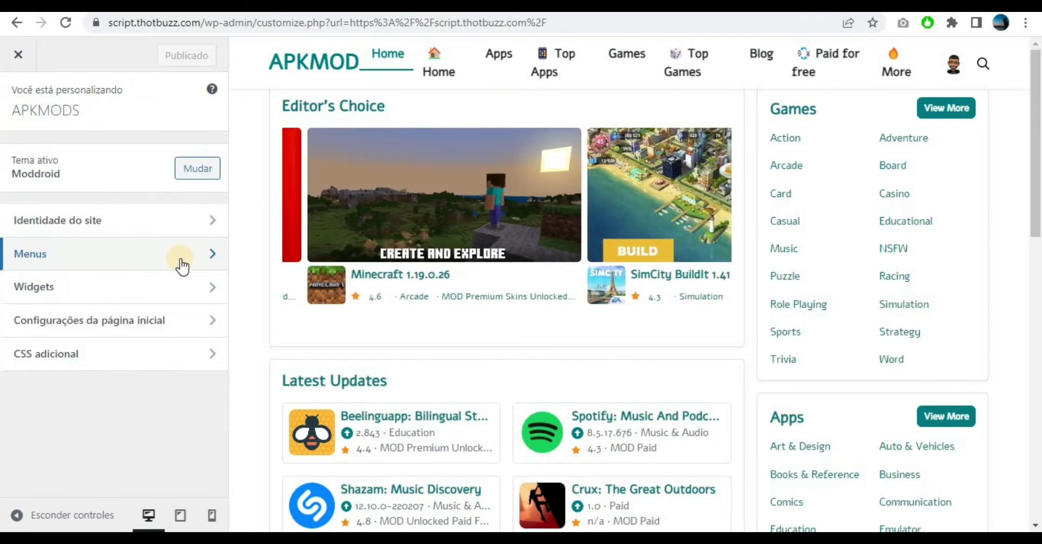
Look at the Moddroid News Home widget area in the customizer's widget settings
click(210, 291)
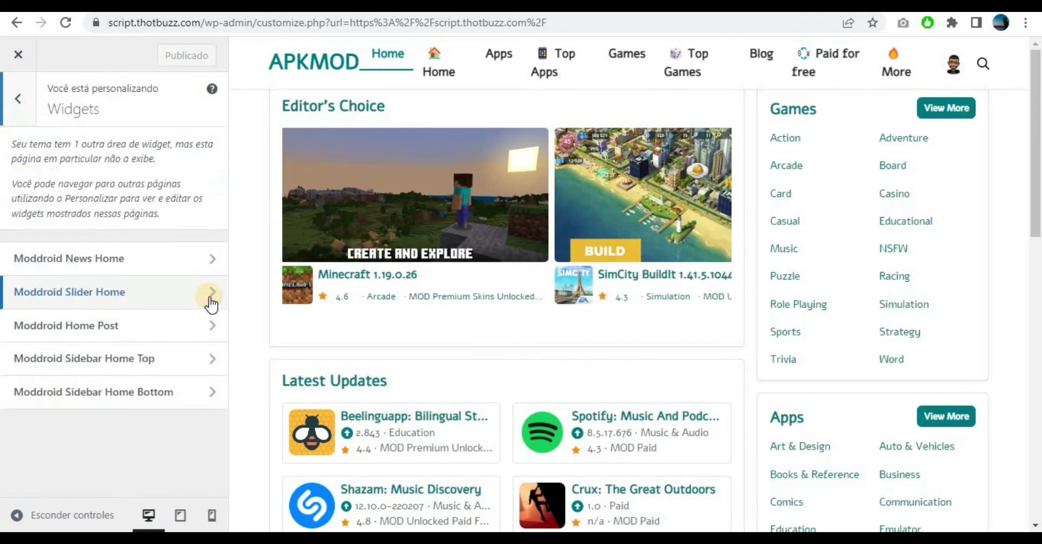
click(217, 258)
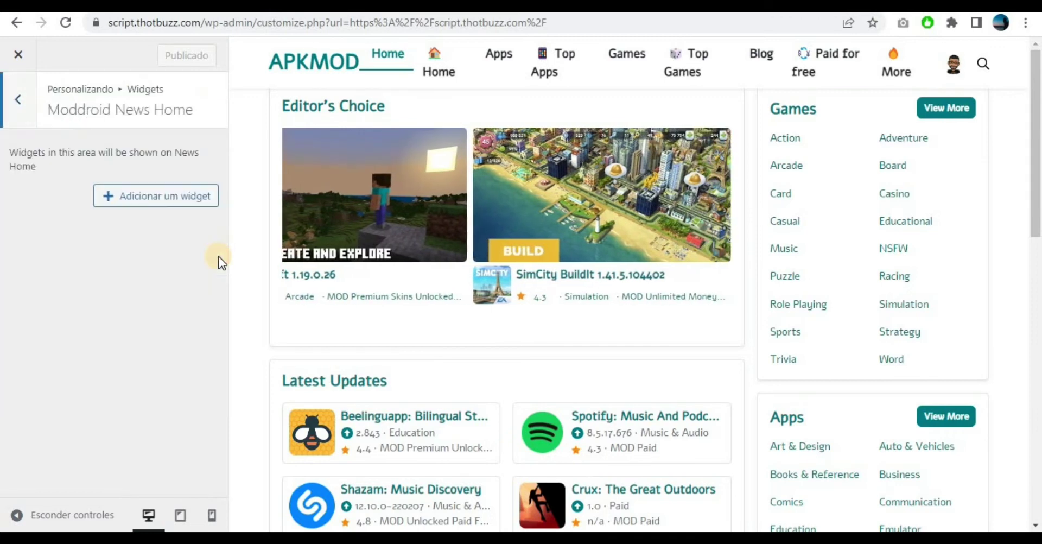
click(19, 103)
Open the posts widget in the Moddroid Slider Home area and translate the page into Portuguese
click(204, 290)
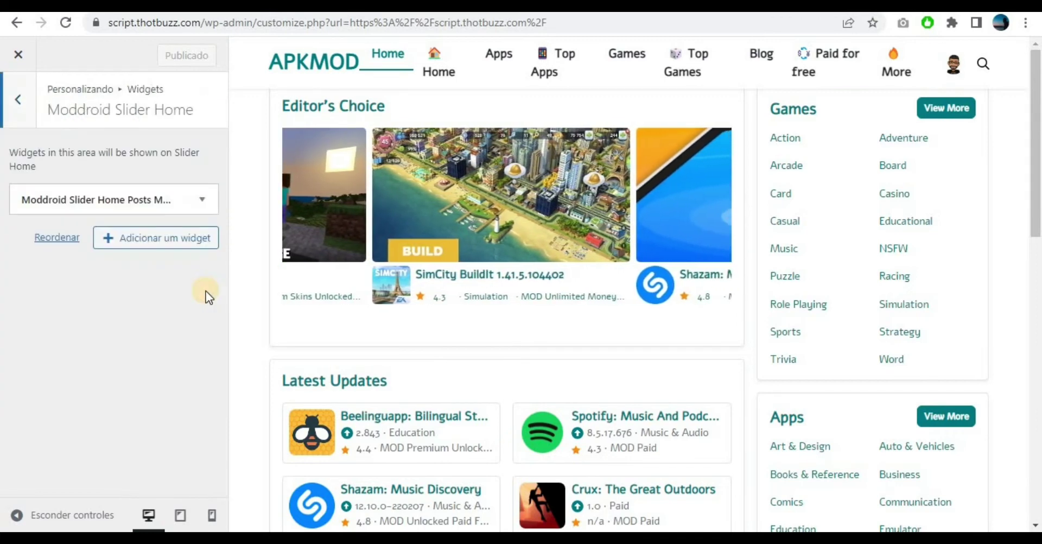
click(202, 201)
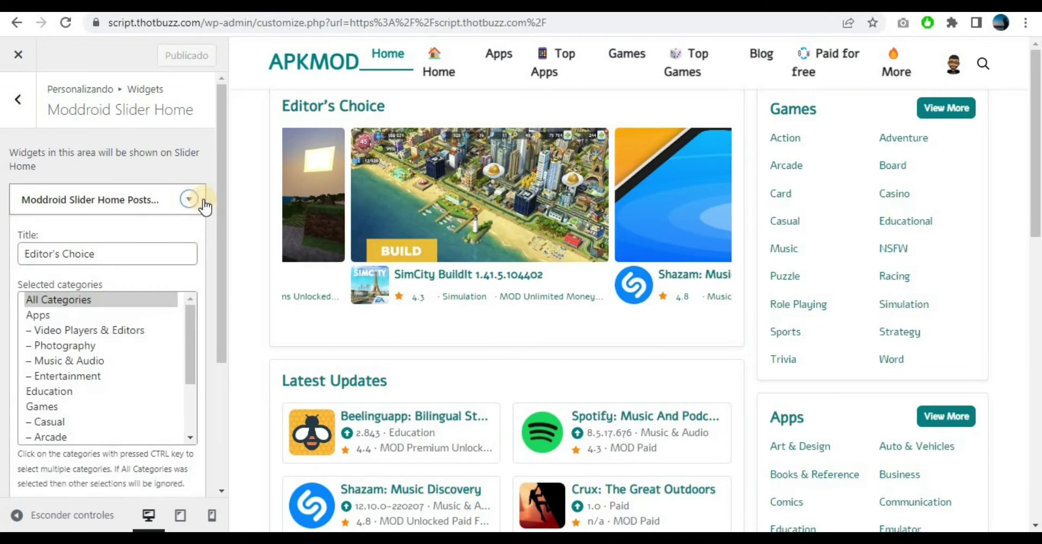
triple_click(142, 257)
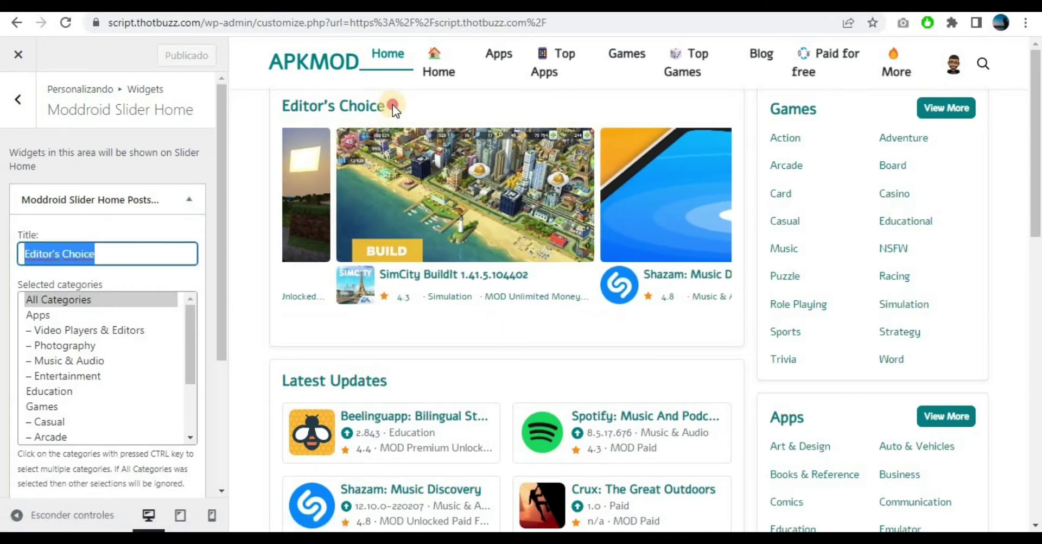
drag(392, 104, 288, 101)
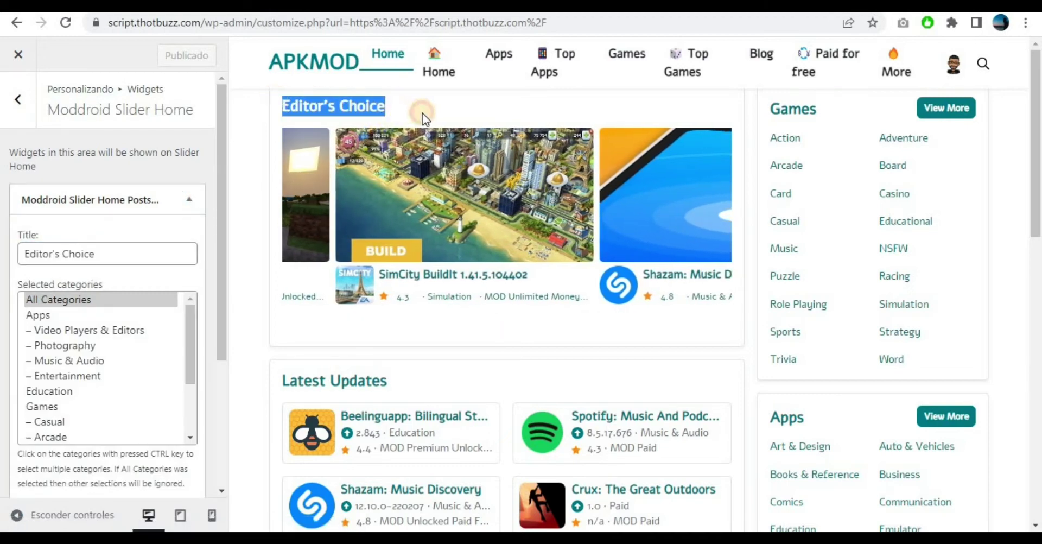
right_click(423, 113)
click(499, 296)
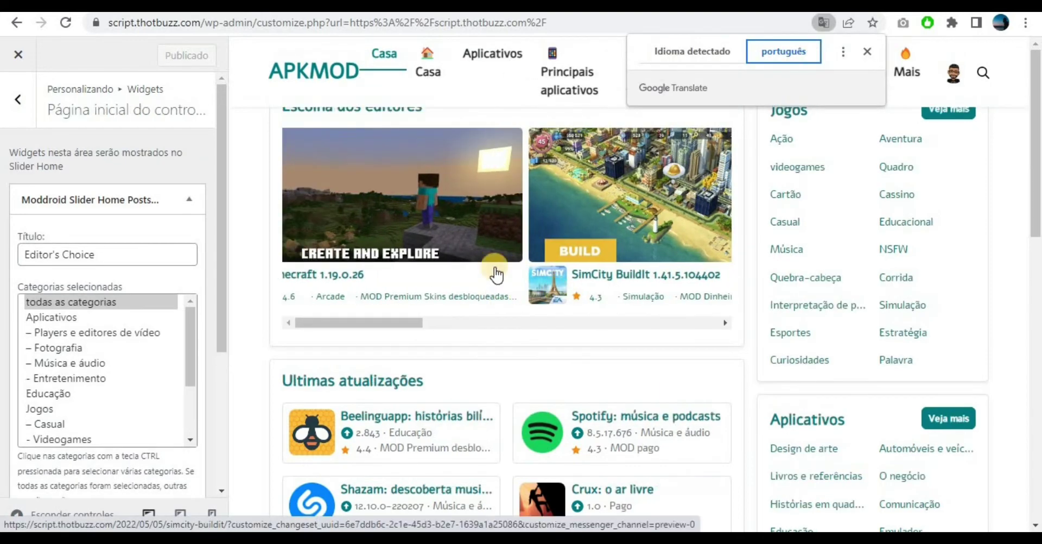
Set the slider widget's title to the translated heading "Escolha dos editores" and publish the change
triple_click(408, 109)
key(ctrl+c)
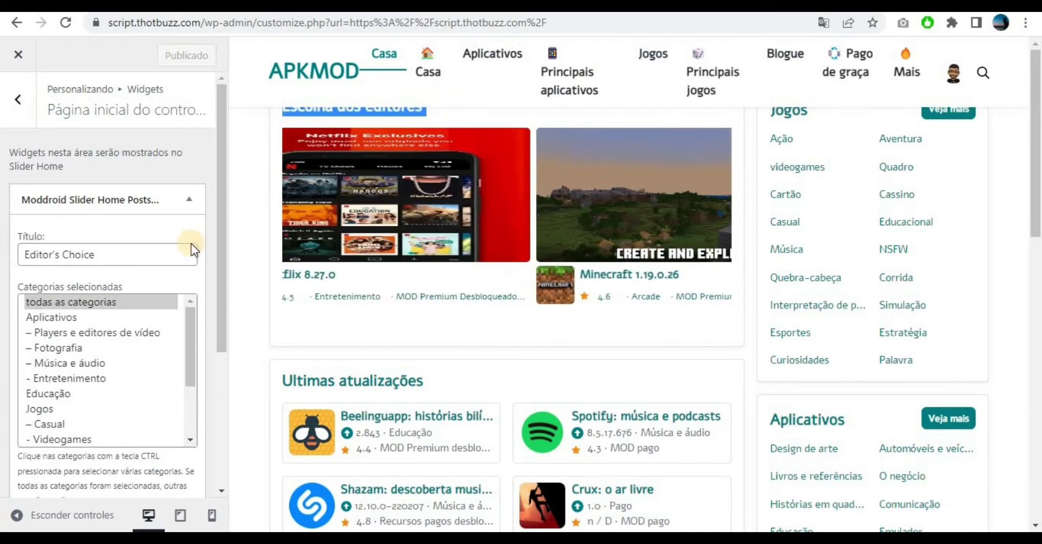
triple_click(137, 256)
key(ctrl+v)
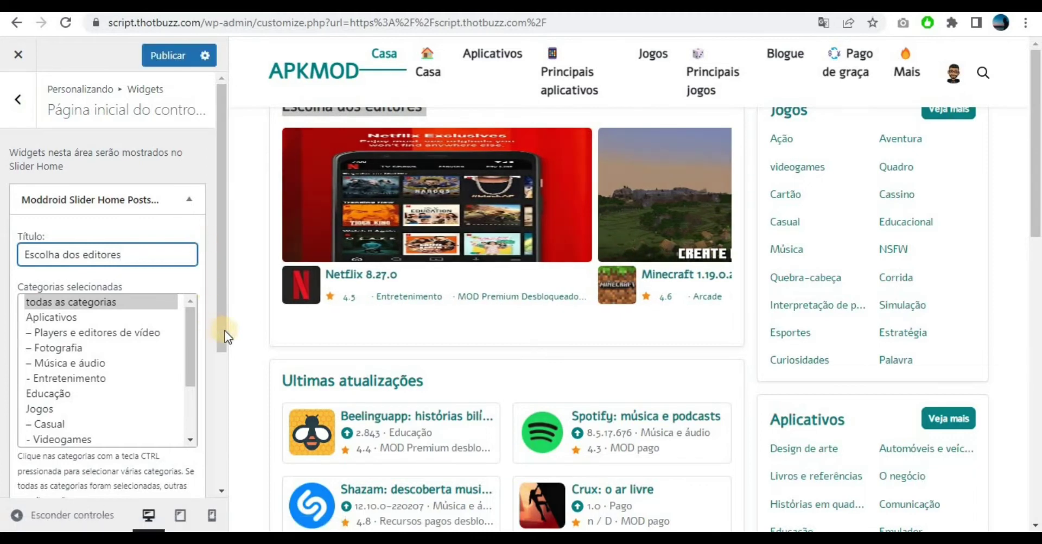
drag(224, 360, 201, 253)
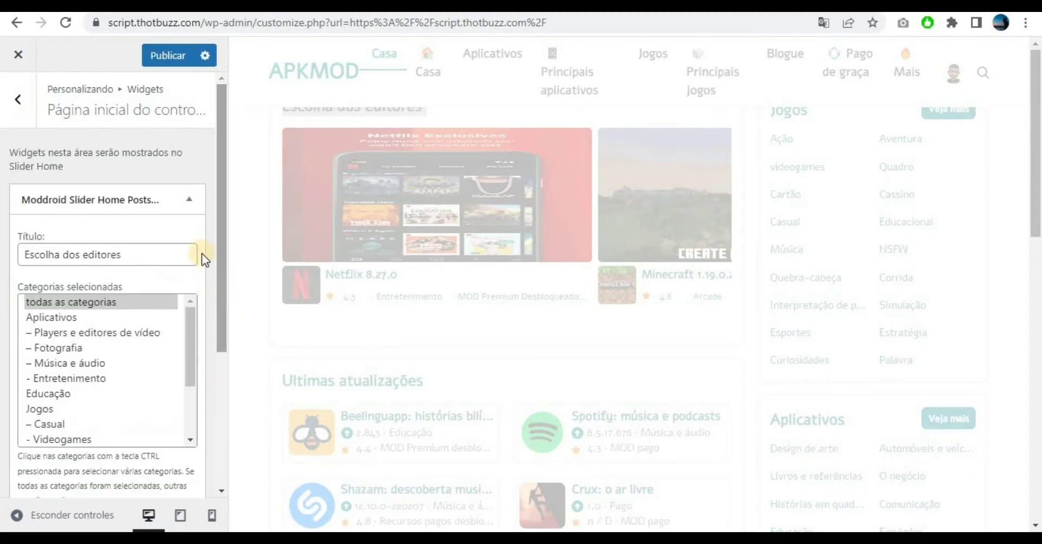
click(191, 205)
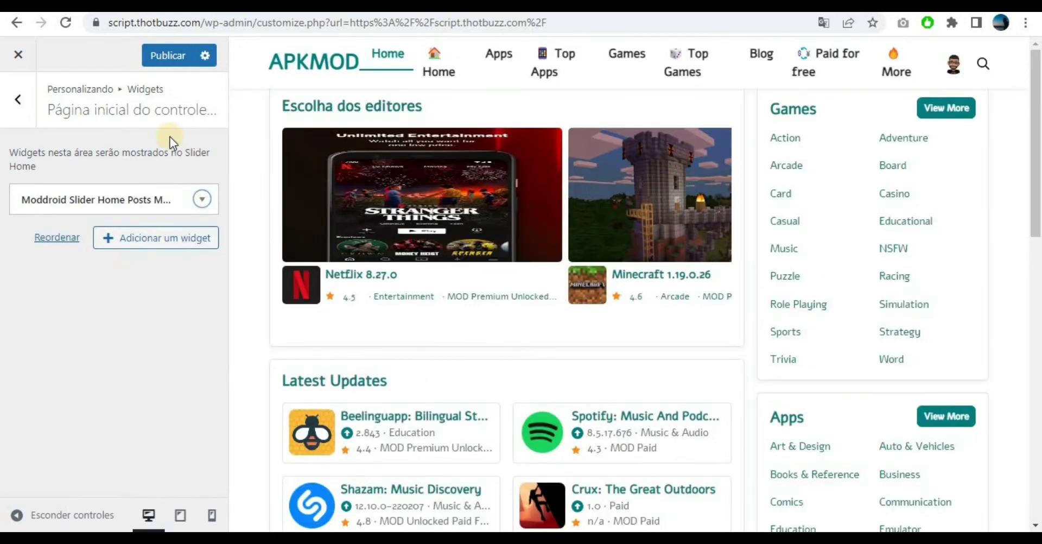
click(168, 56)
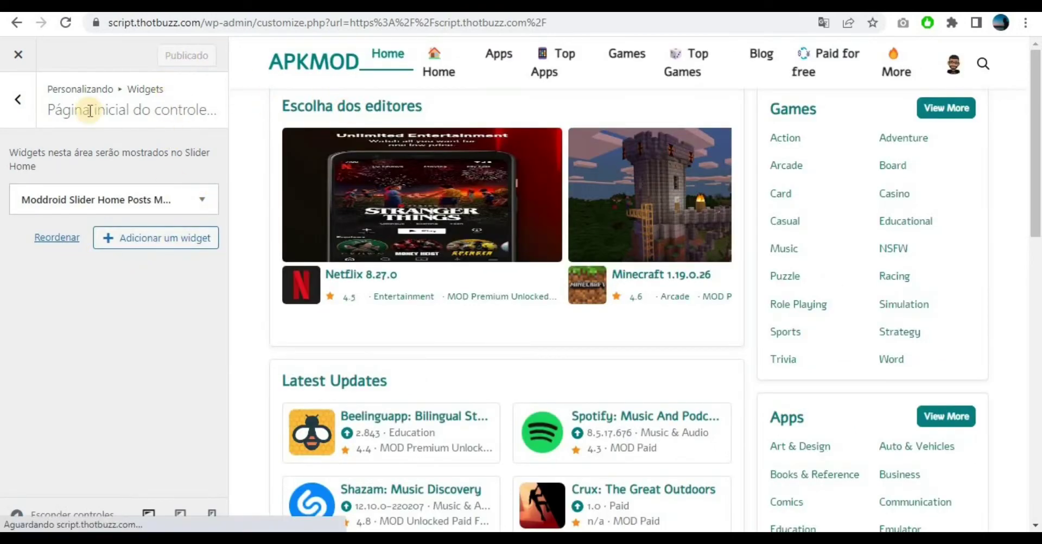
Open the "New & Latest Updated Games" widget in the Moddroid Home Post area and translate the page into Portuguese
click(18, 107)
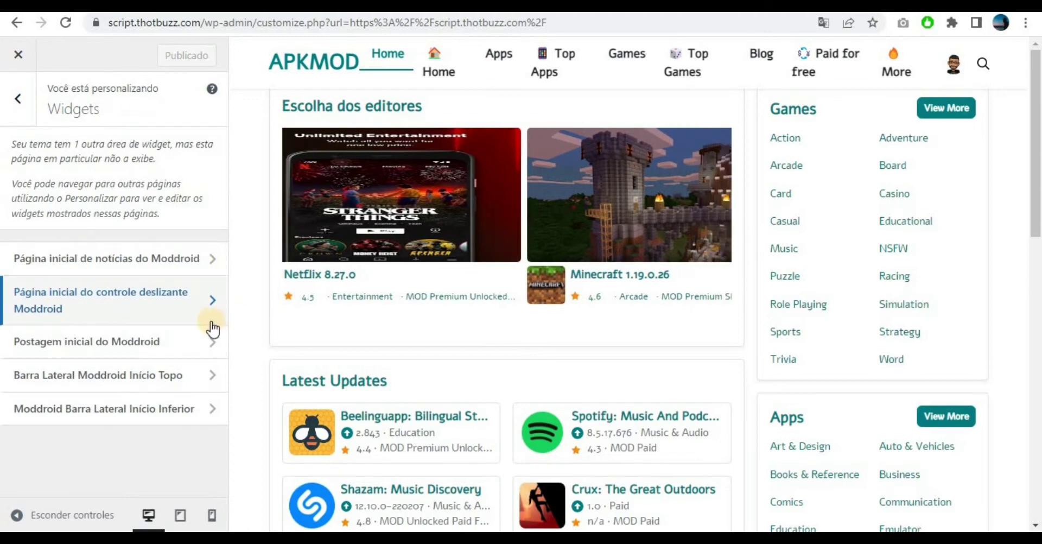
click(210, 341)
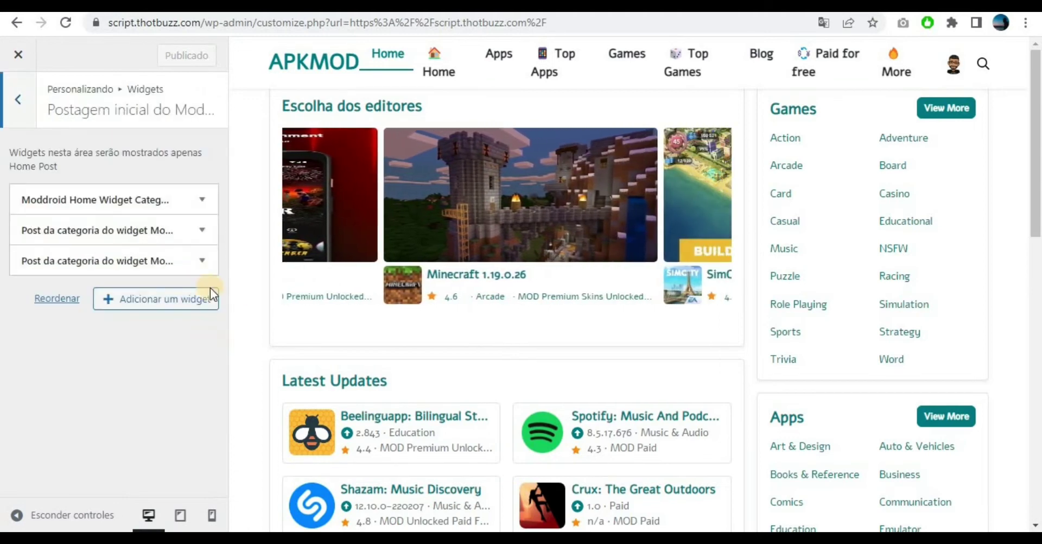
click(200, 201)
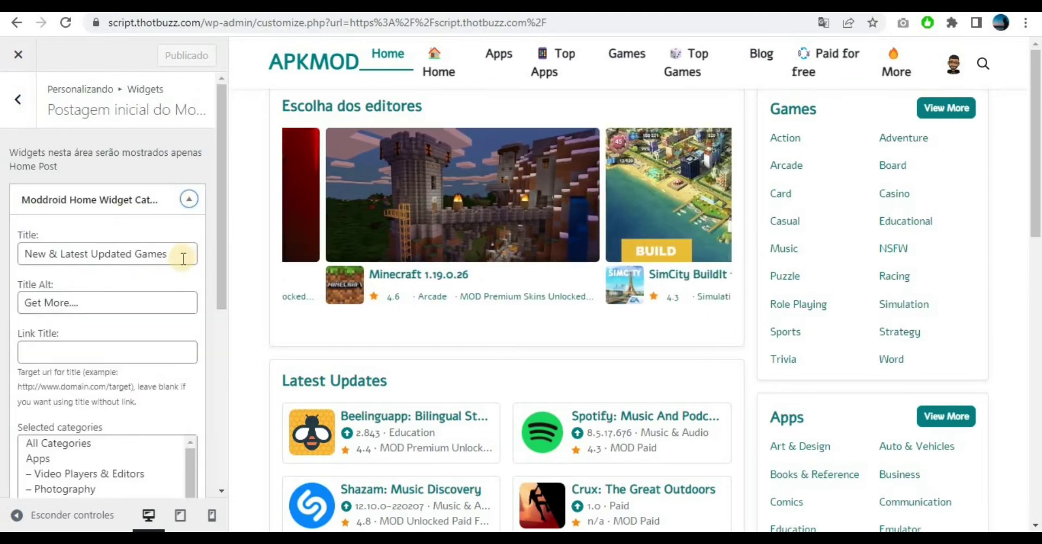
triple_click(26, 258)
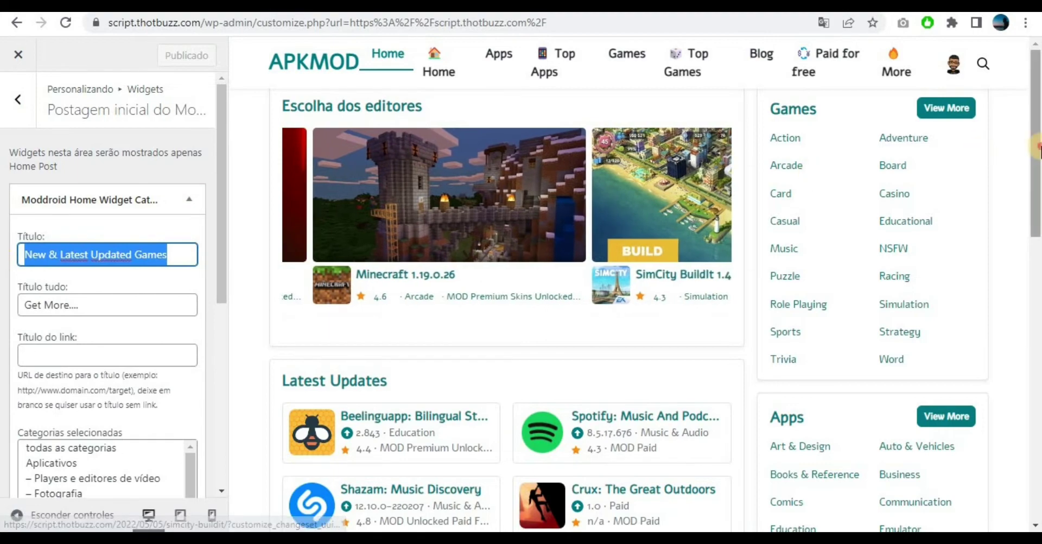
drag(1037, 176, 1037, 364)
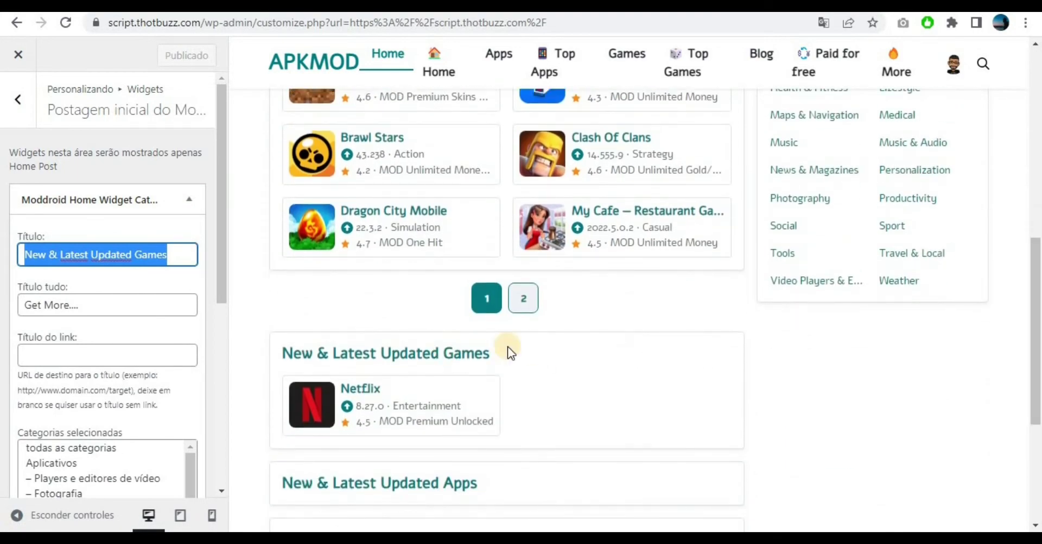
drag(507, 353, 242, 353)
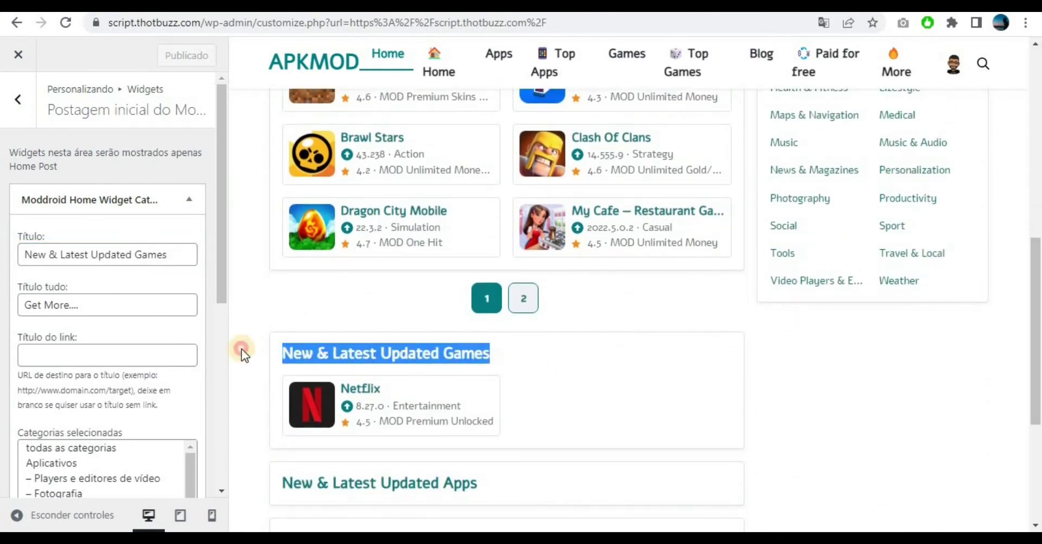
click(825, 23)
click(696, 50)
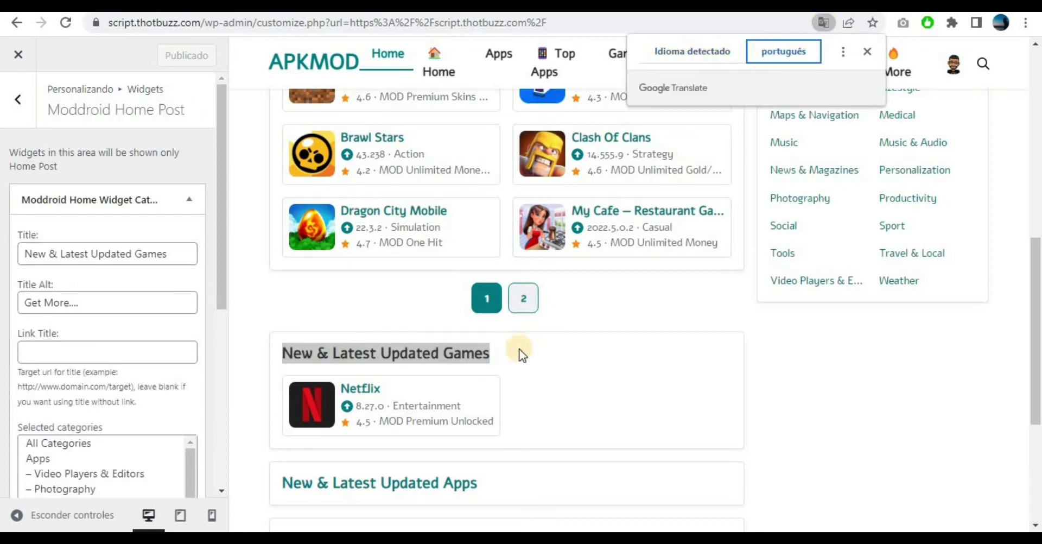
Set the games widget's title to the translated heading "Jogos novos e atualizados" and its alternate title to "Ver mais...."
triple_click(448, 355)
key(ctrl+c)
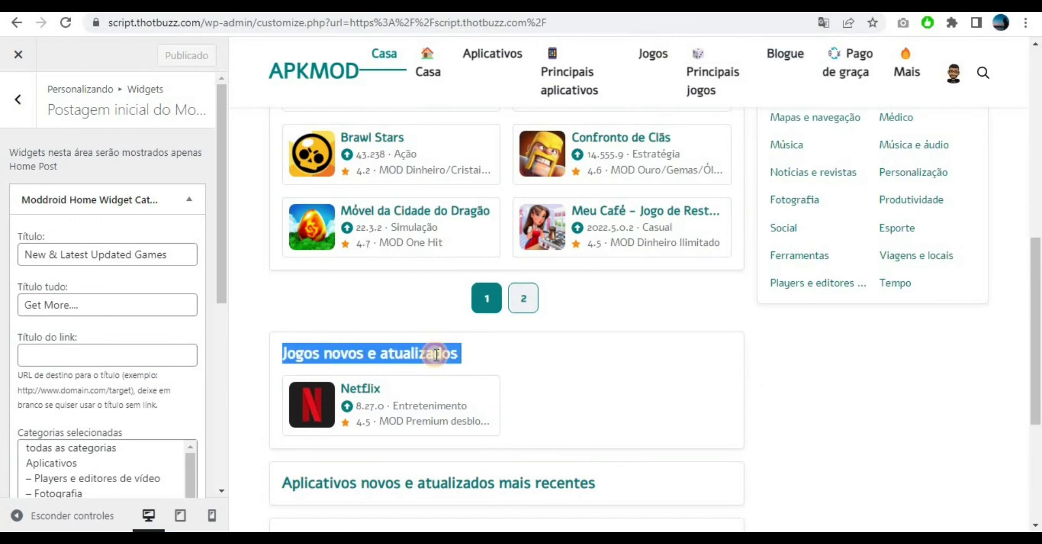
right_click(436, 357)
click(471, 371)
triple_click(159, 253)
right_click(158, 253)
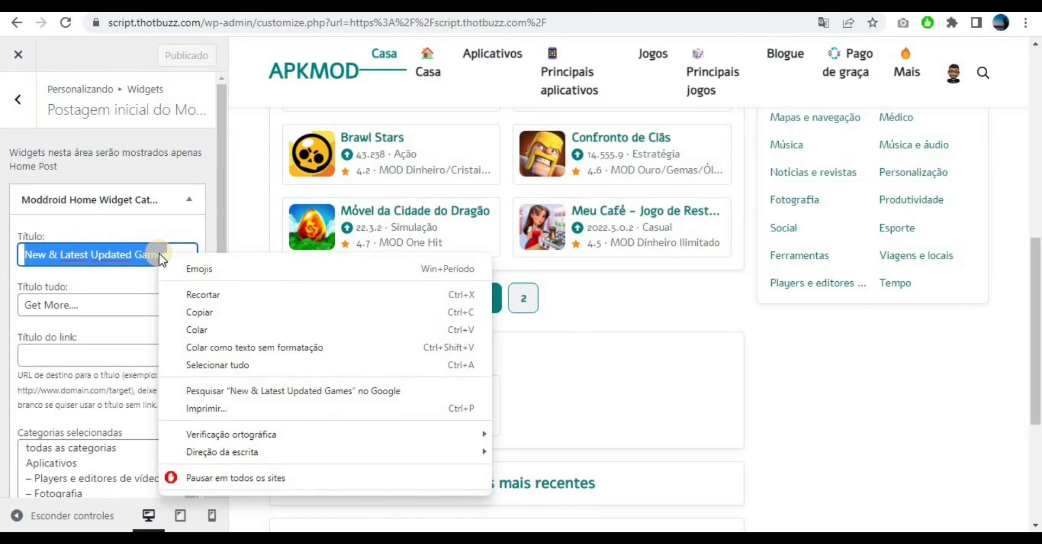
click(225, 326)
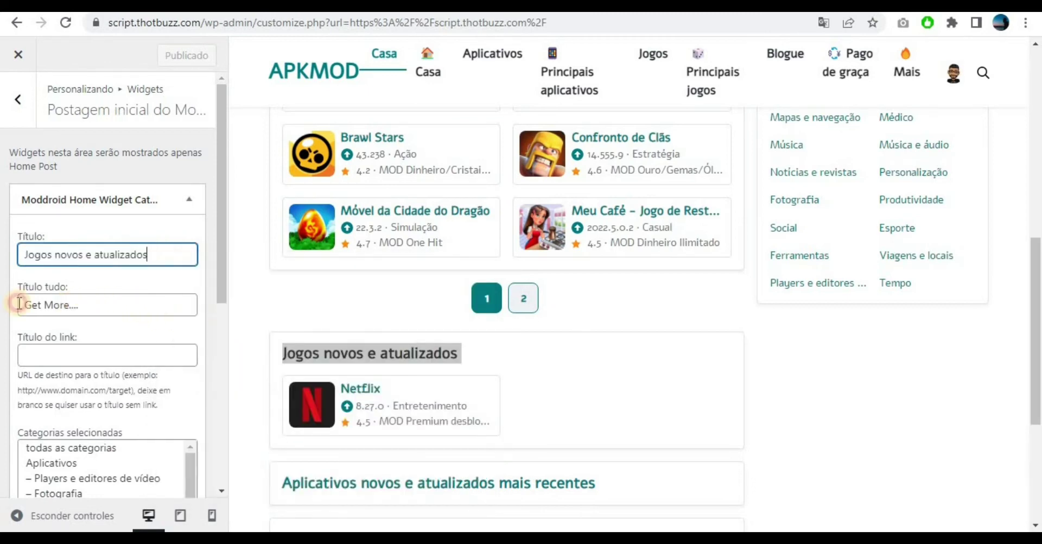
drag(19, 304, 3, 312)
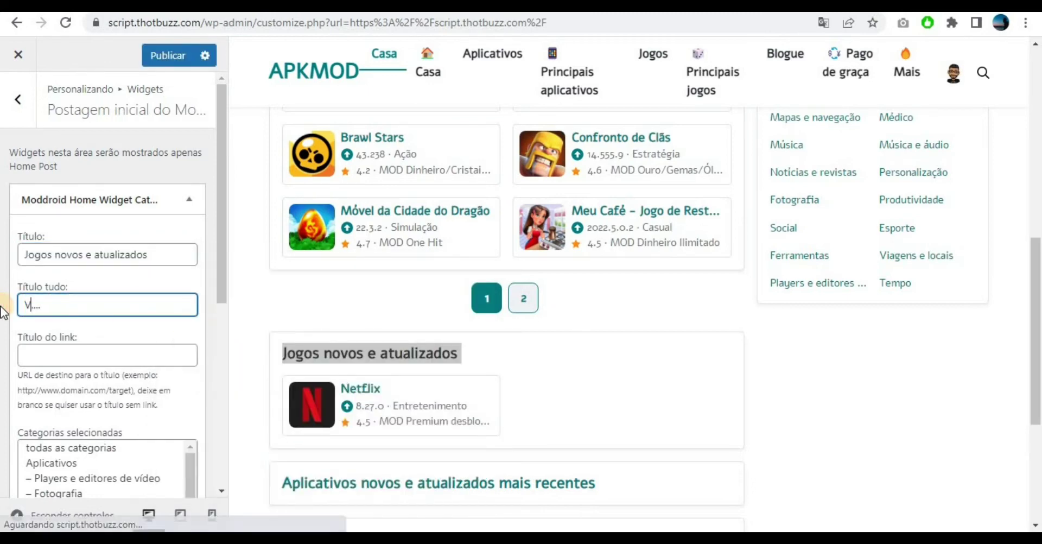
text(Ver mais)
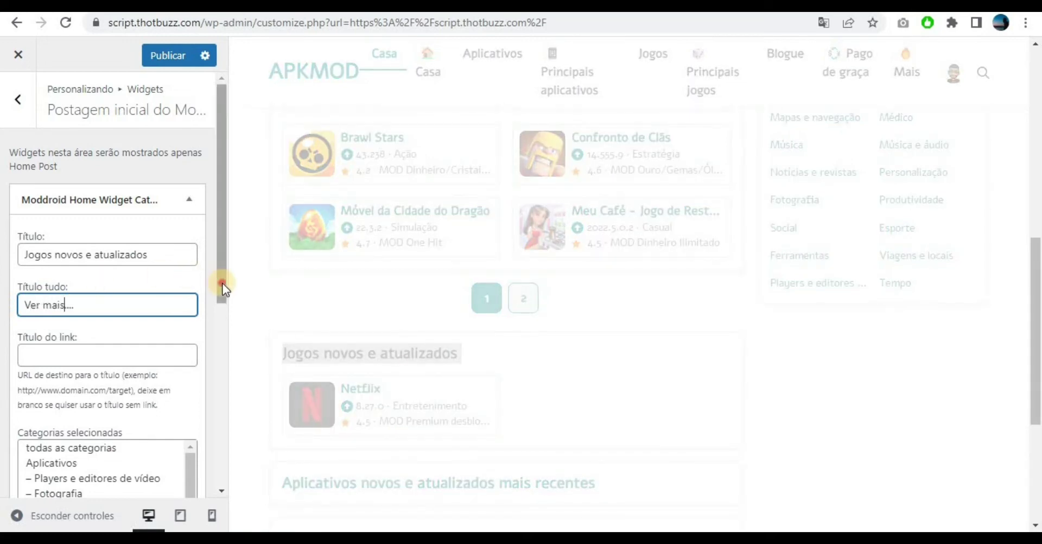
Select Casual as the games widget's category, collapse the widget and publish the changes
drag(223, 282, 221, 337)
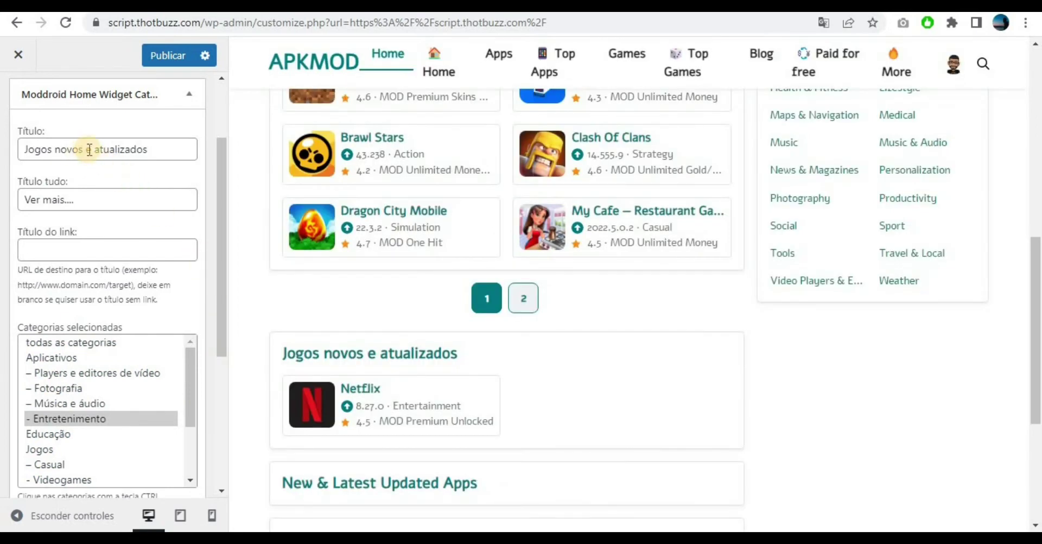
click(51, 450)
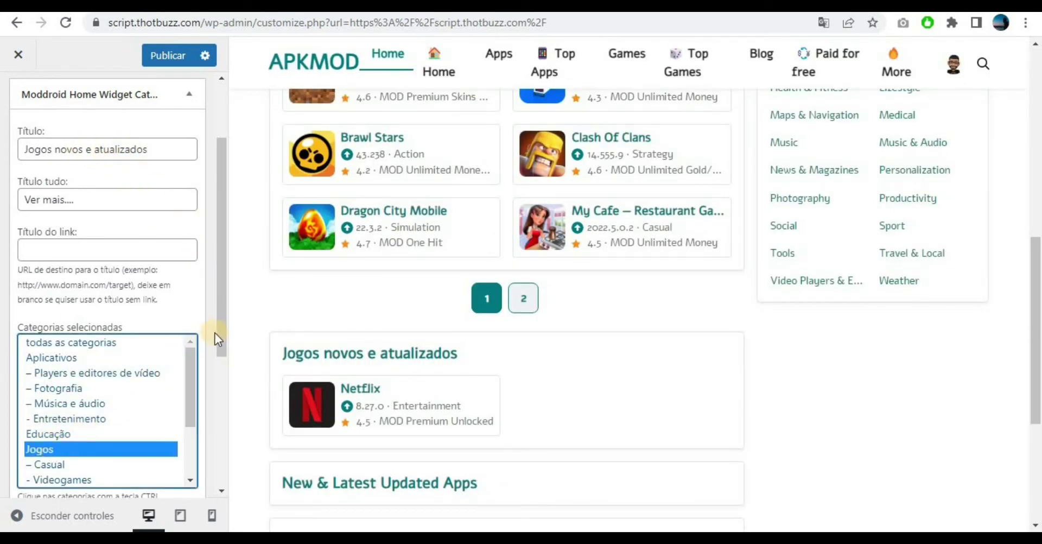
drag(218, 331, 221, 393)
click(51, 347)
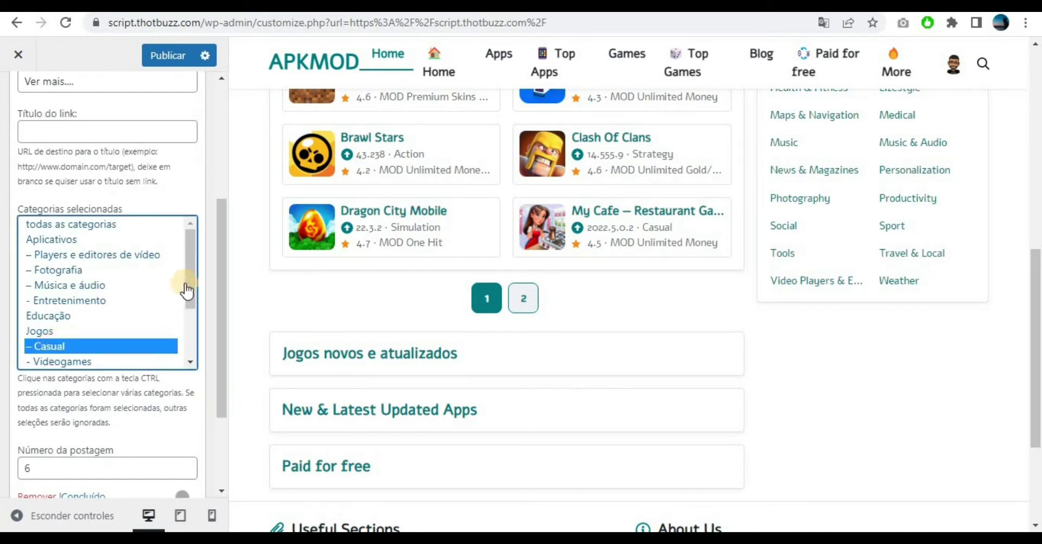
drag(186, 282, 192, 318)
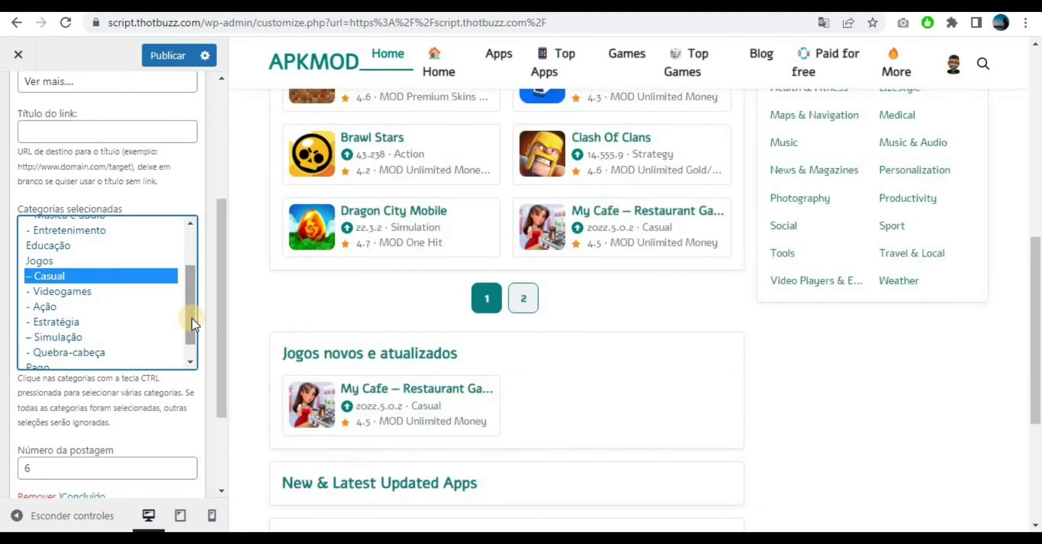
scroll(220, 190, up, 5)
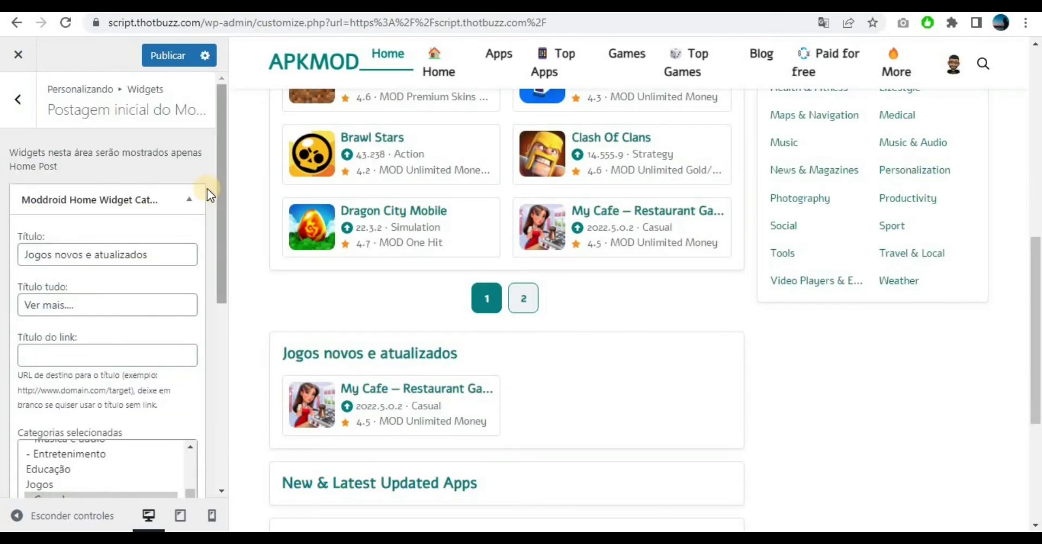
click(190, 201)
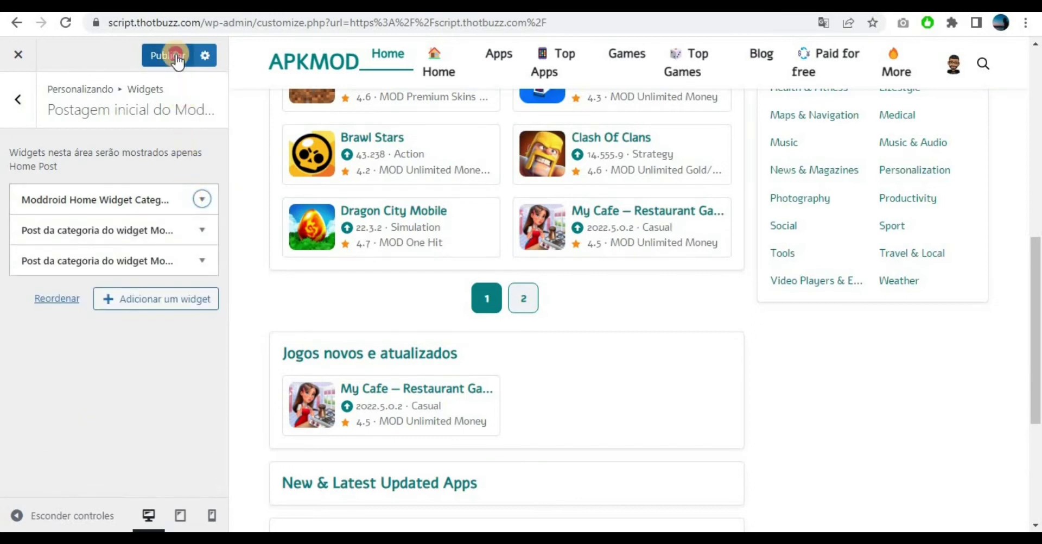
Open the "Paid for free" category widget and translate its heading in the page preview into Portuguese
click(200, 260)
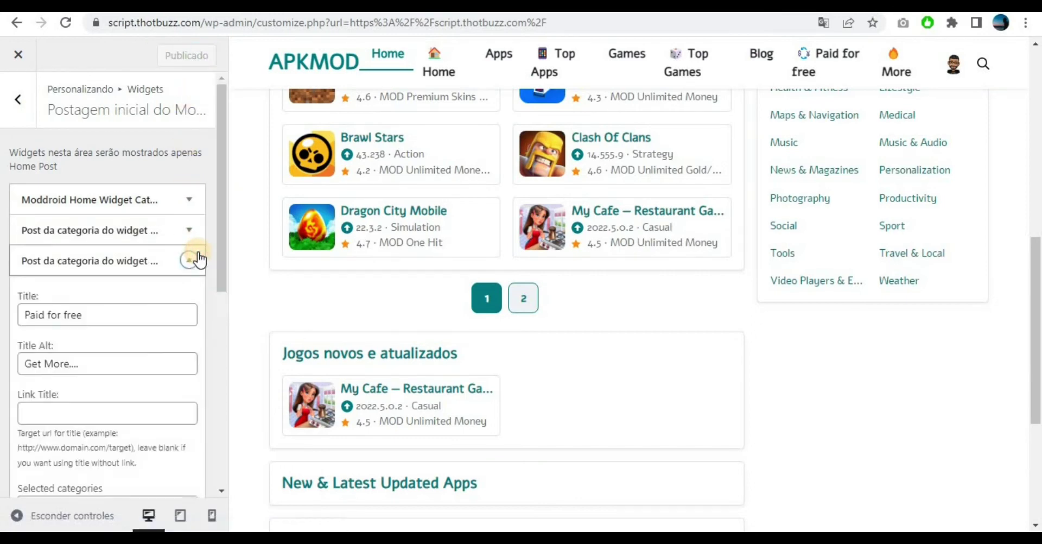
drag(219, 276, 219, 289)
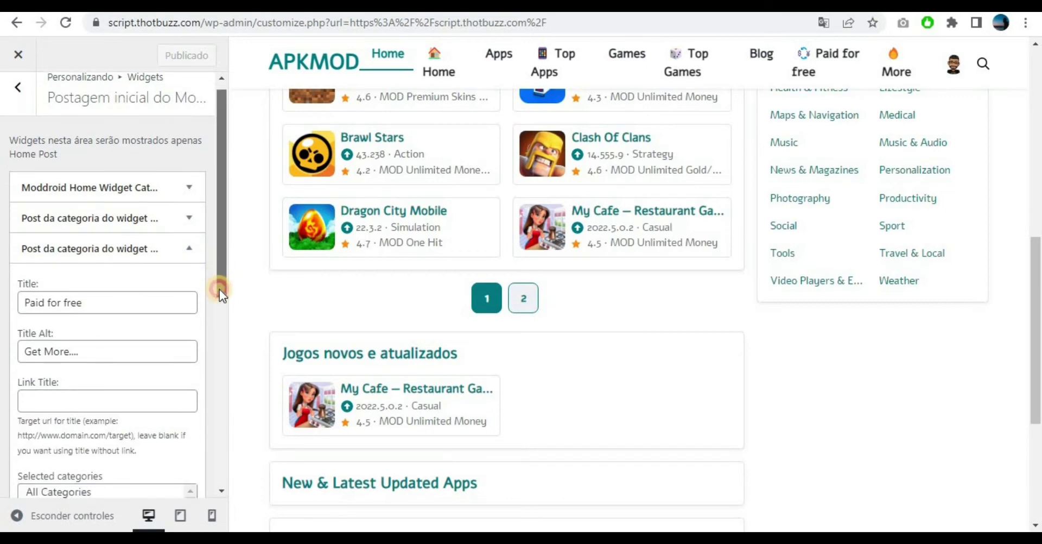
drag(1036, 304, 1037, 351)
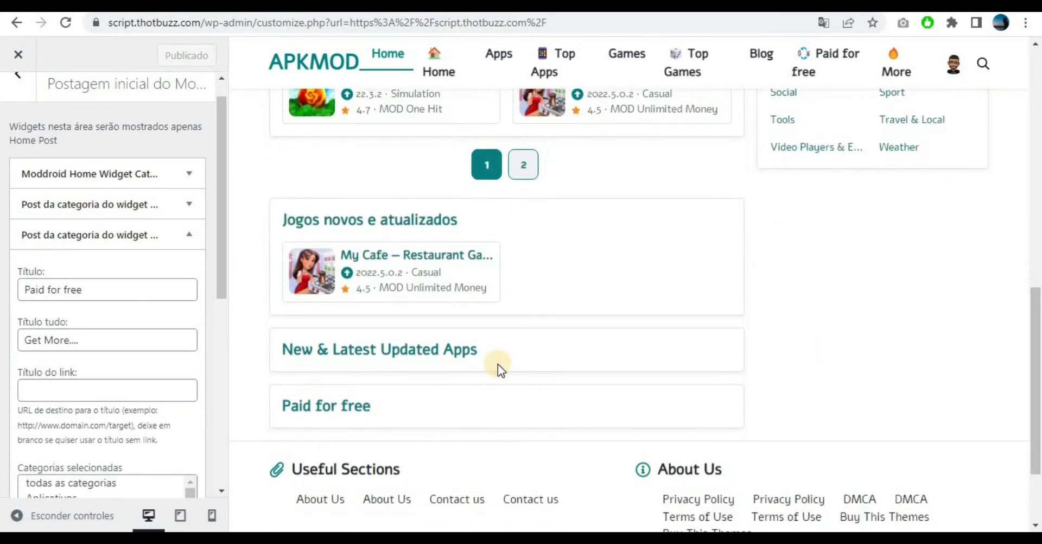
click(829, 21)
click(684, 50)
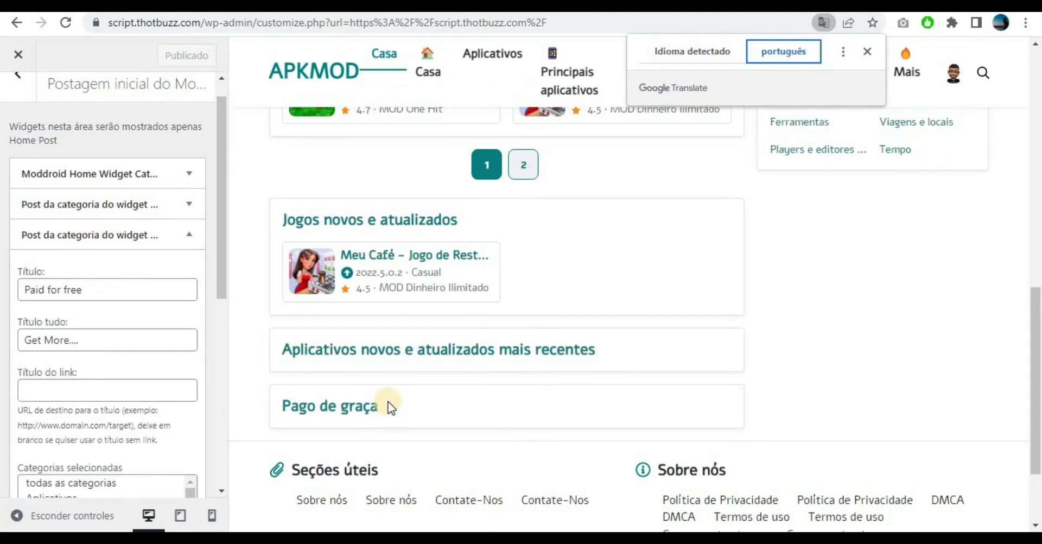
Replace the "Paid for free" widget's title with the translated heading "Pago de graça"
drag(390, 407, 251, 415)
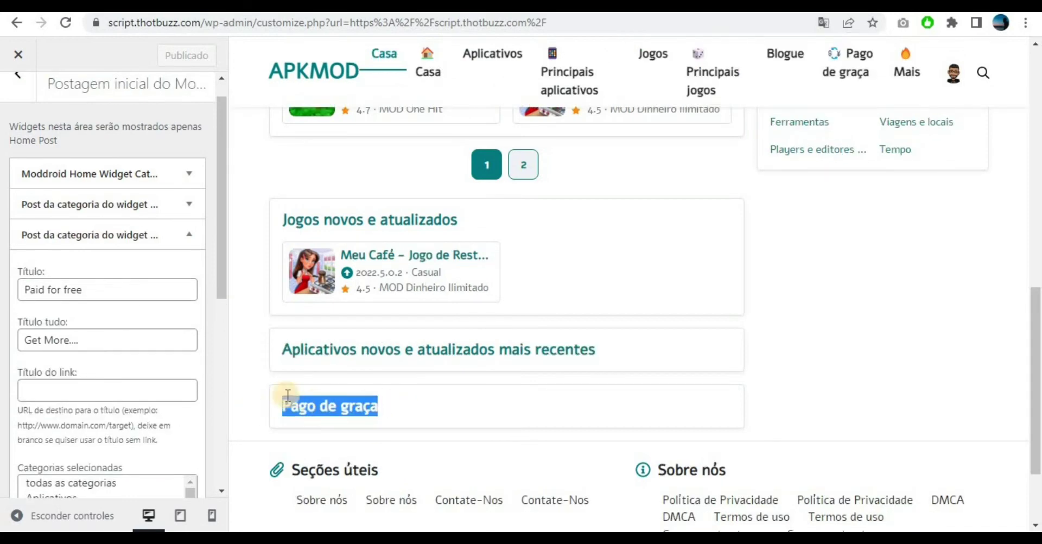
key(ctrl+c)
click(111, 295)
key(ctrl+a)
key(ctrl+v)
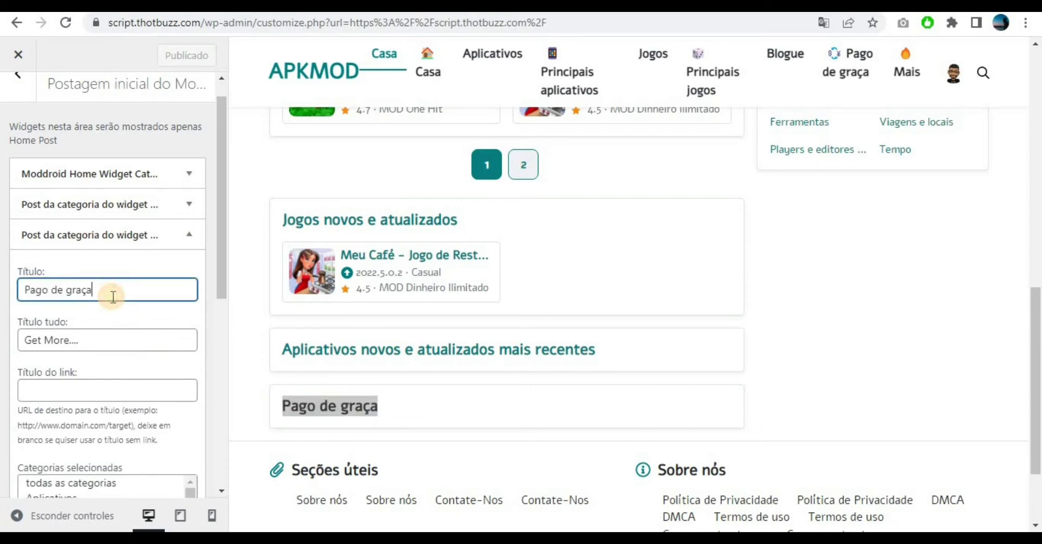
Set the alternate title of the "Pago de graça" widget to "Ver mais....", publish the changes and collapse the widget
drag(70, 341, 3, 344)
text(V)
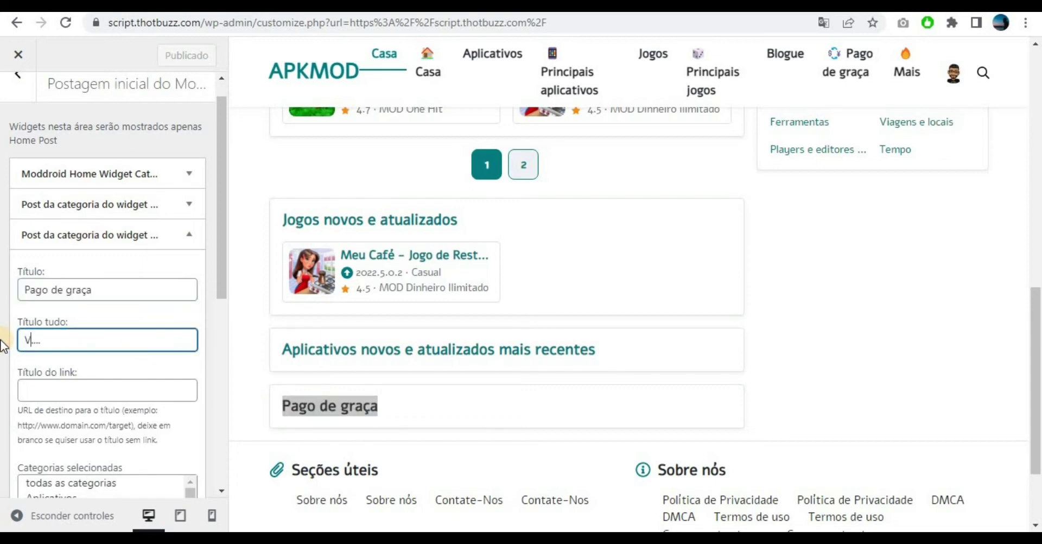
text(er mais)
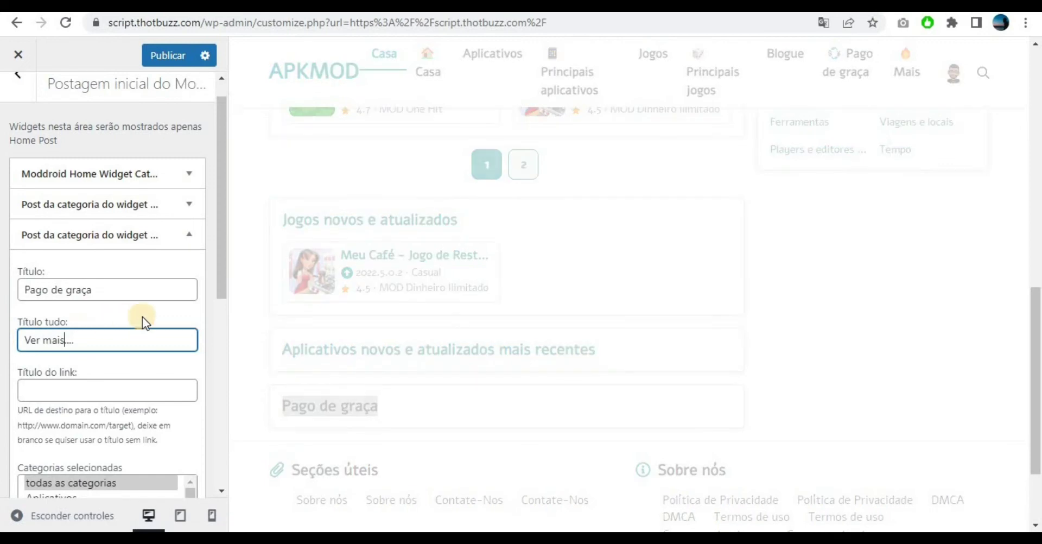
click(167, 54)
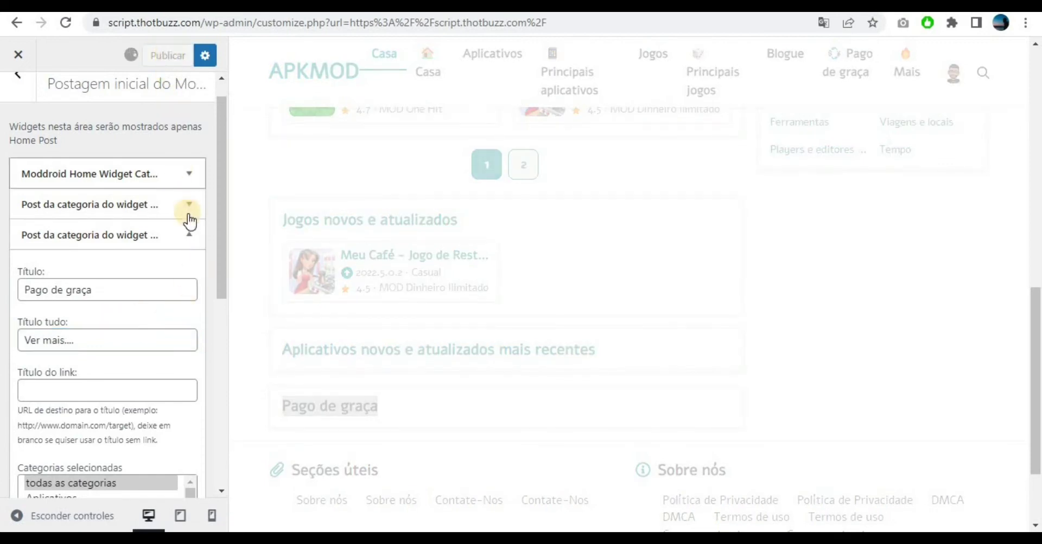
click(189, 234)
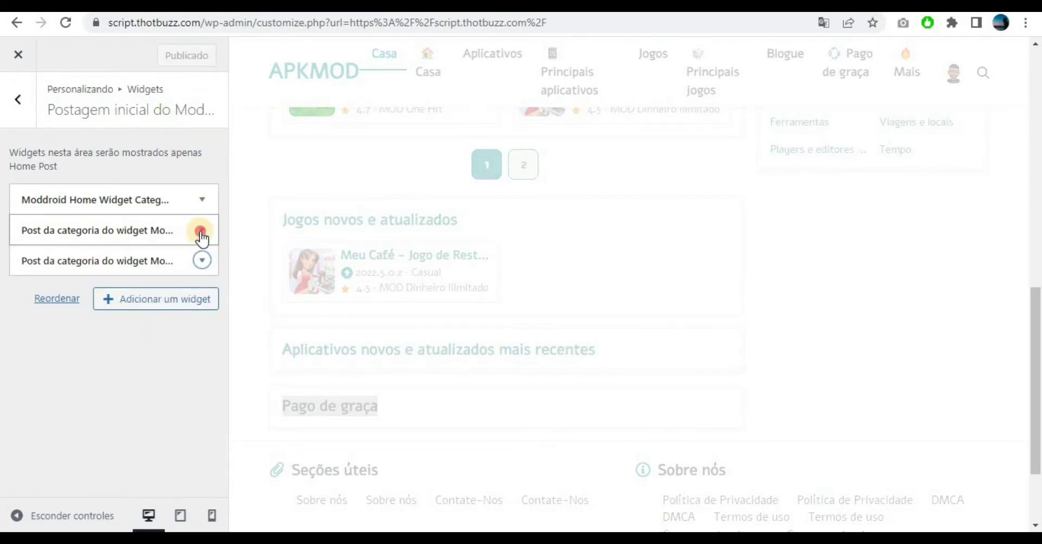
Translate the "New & Latest Updated Apps" heading and set that widget's title to "Aplicativos novos e atualizados mais recentes"
click(201, 232)
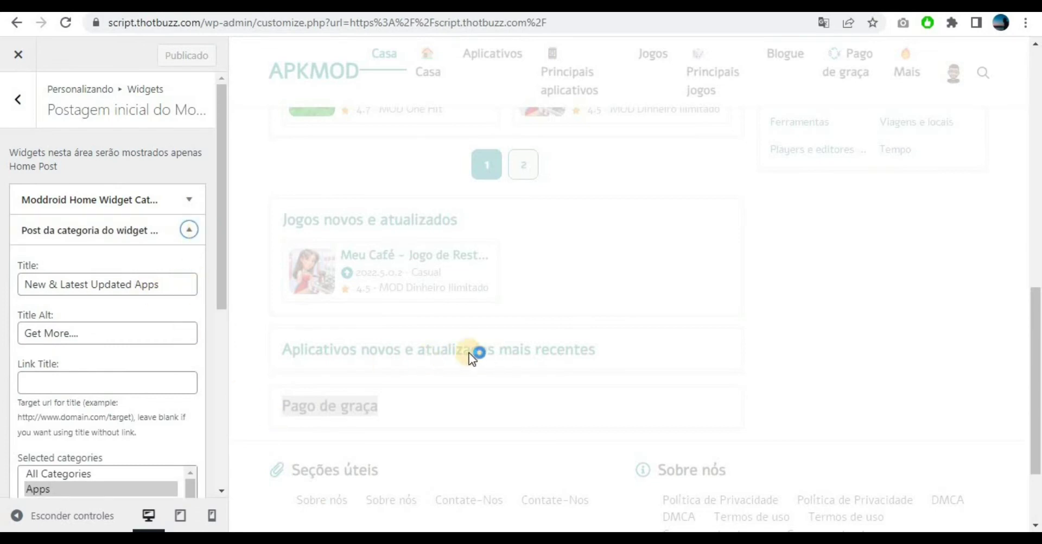
click(822, 22)
click(718, 50)
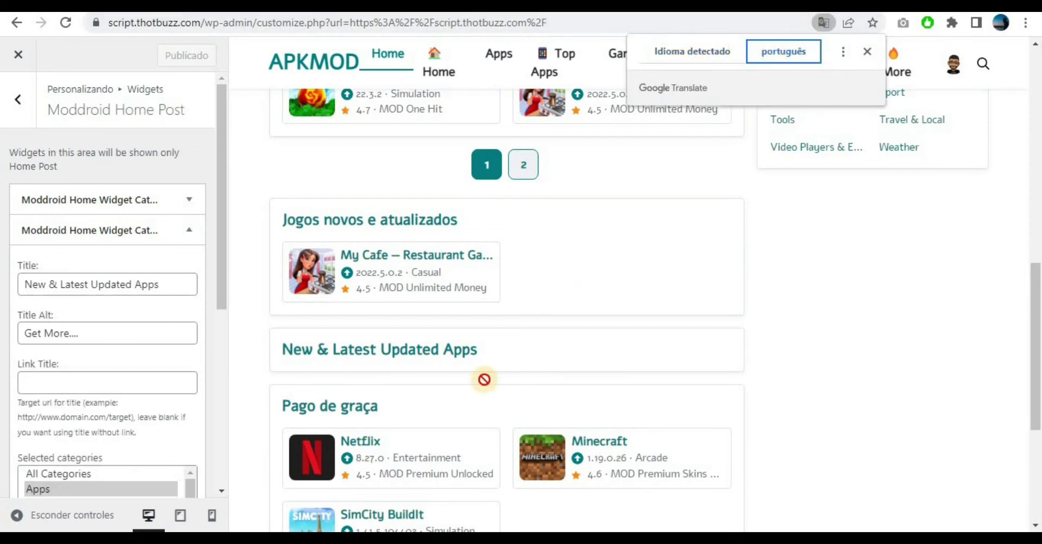
triple_click(453, 358)
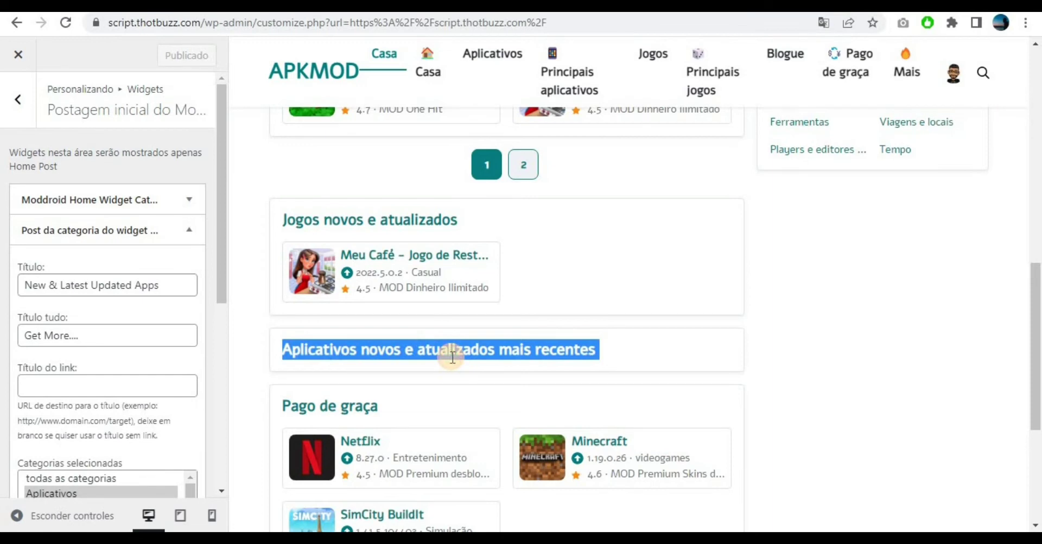
click(163, 277)
key(ctrl+a)
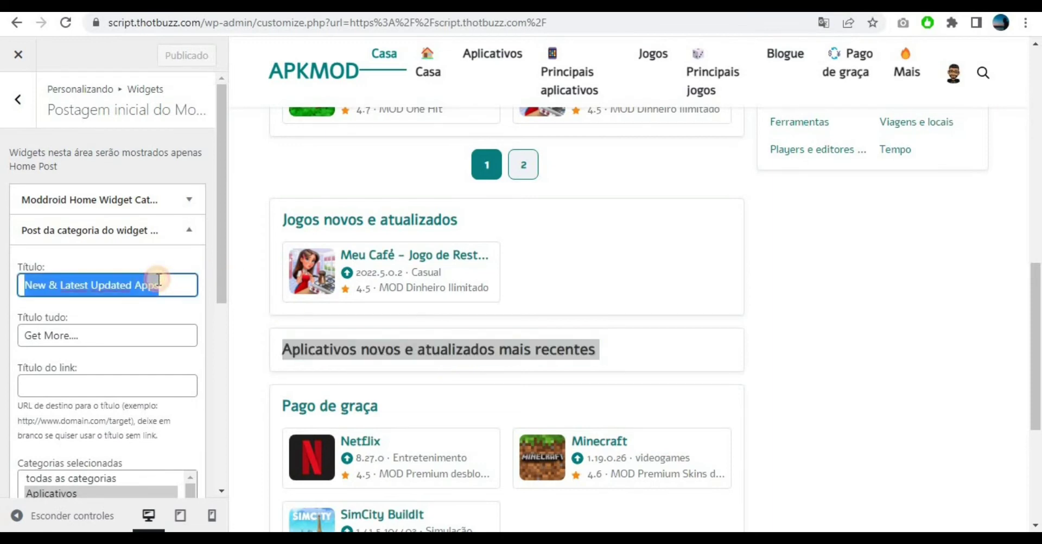
key(ctrl+v)
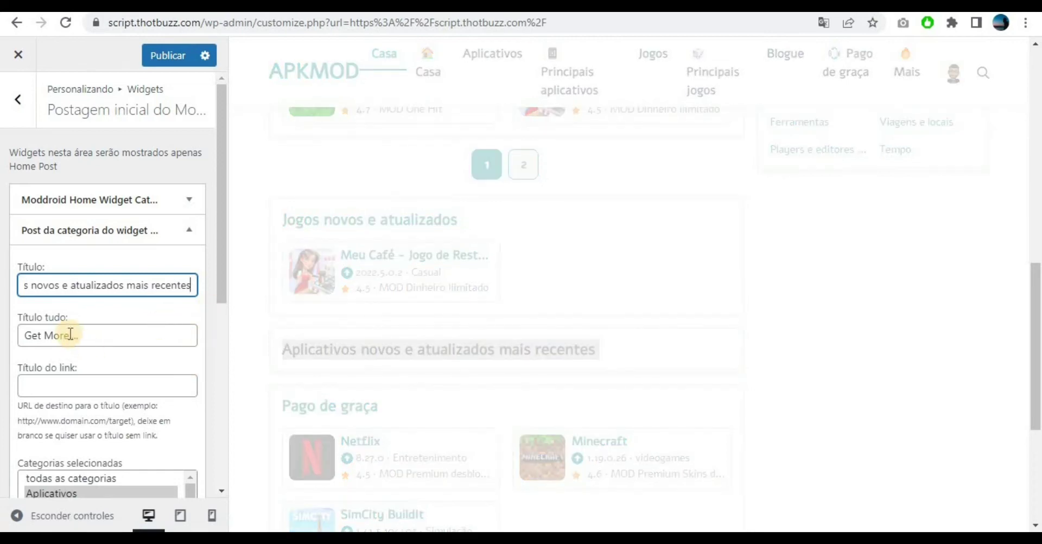
Set the apps widget's alternate title to "Ver mais...."
drag(71, 333, 2, 338)
text(V)
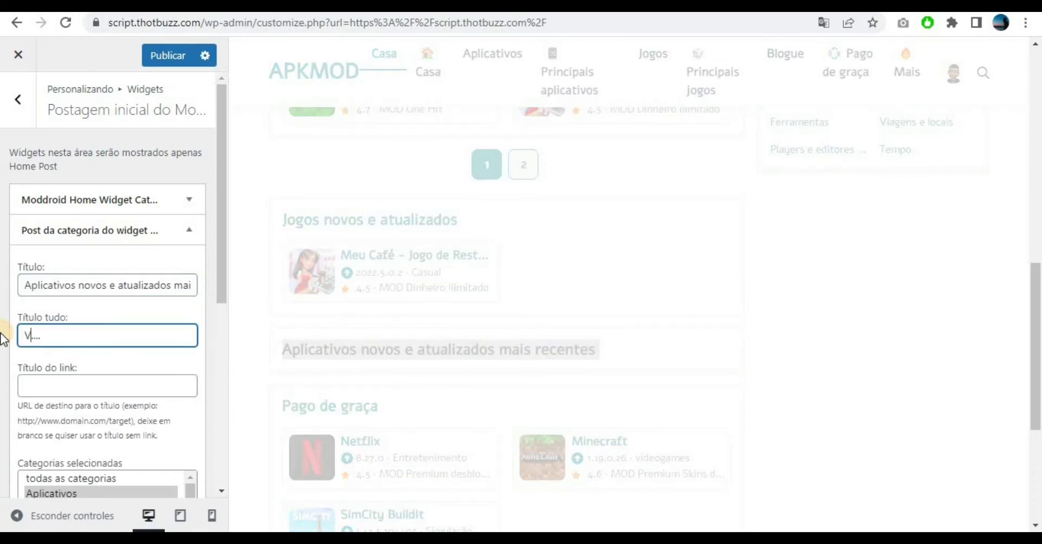
text(er mais)
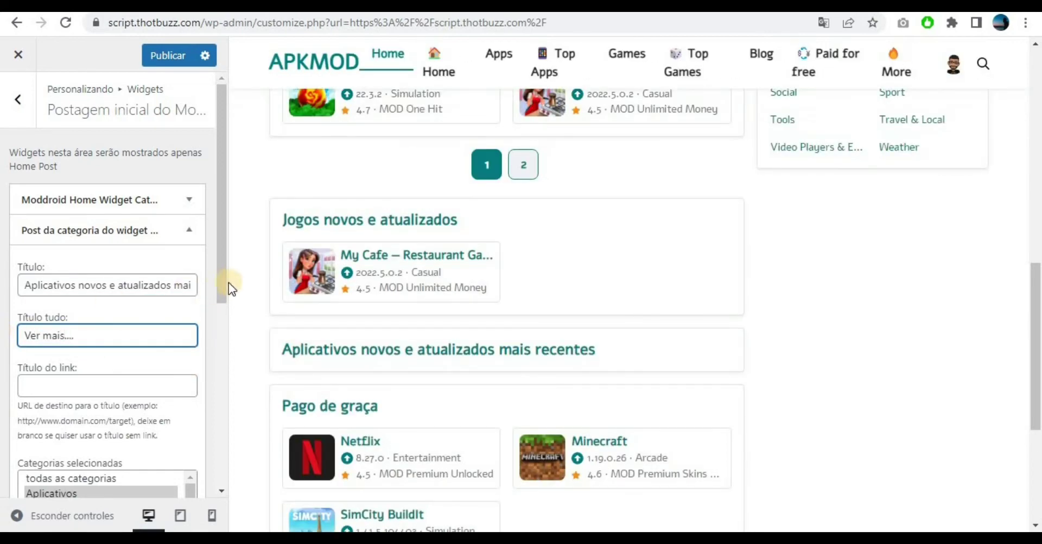
Set the apps widget's selected category to "Players e editores de vídeo" and publish the changes
drag(222, 295, 216, 351)
ctrl+click(93, 362)
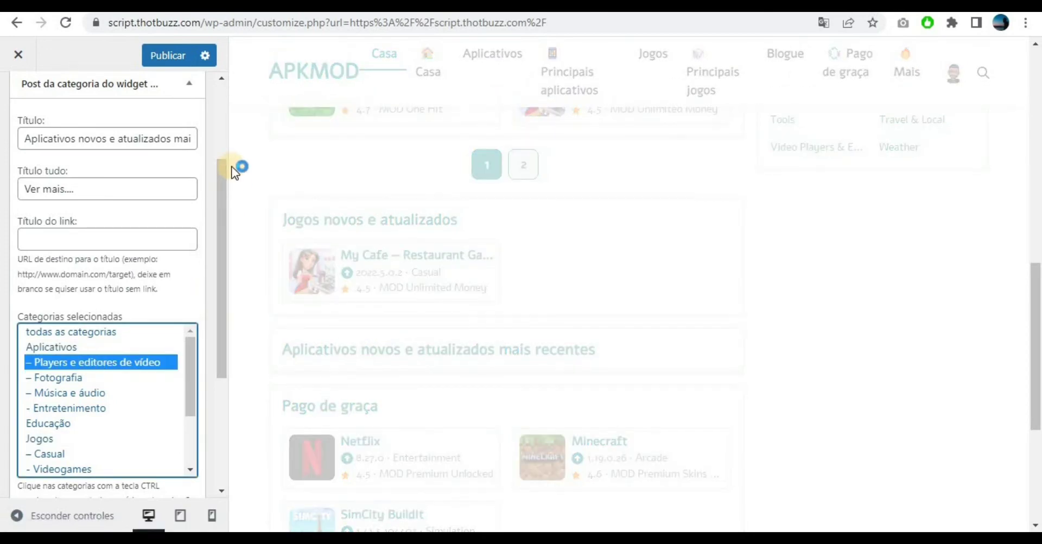
click(174, 58)
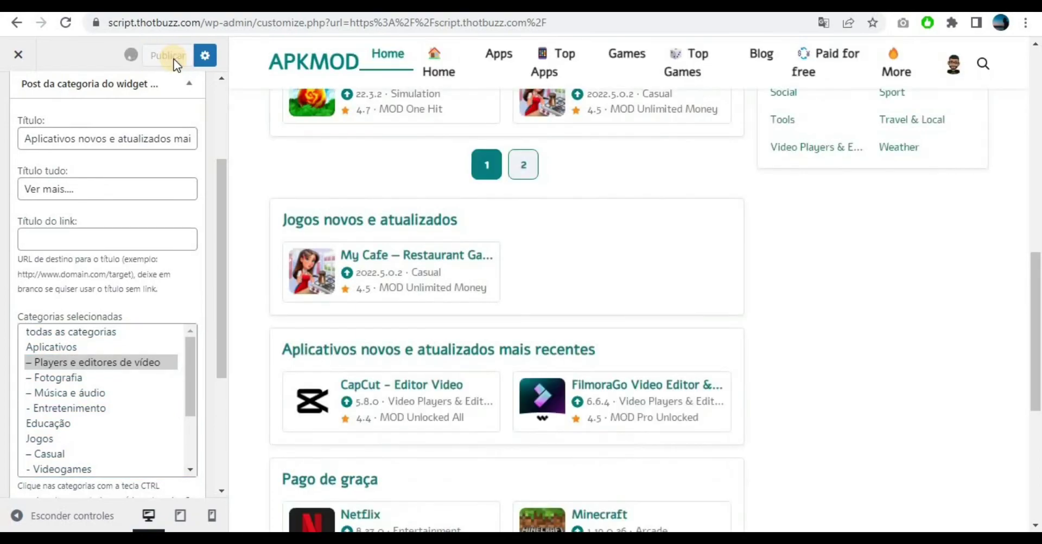
drag(1036, 332, 1037, 206)
scroll(272, 205, up, 5)
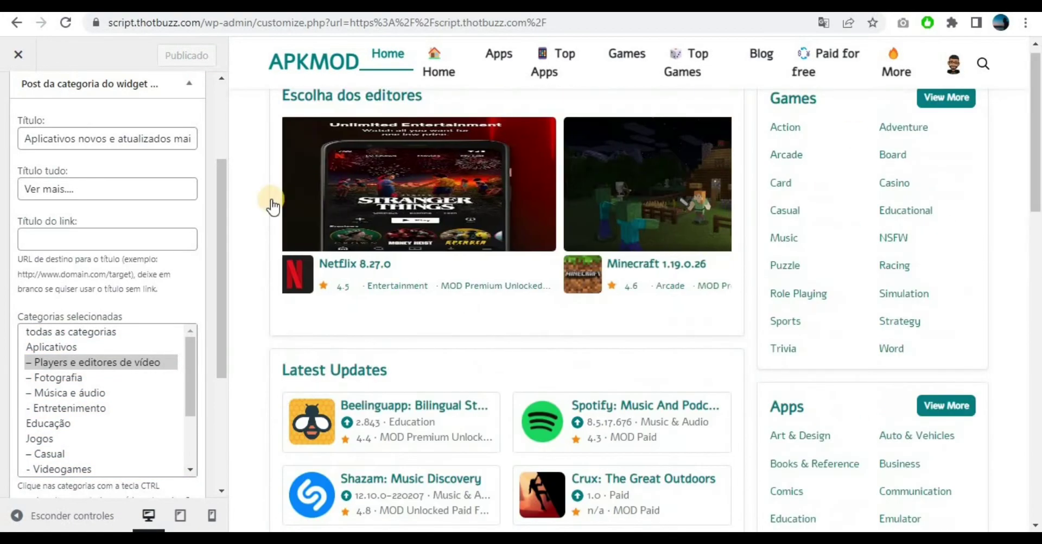
Check the widget areas "Barra Lateral Moddroid Início Topo" and "Moddroid Barra Lateral Início Inferior"
scroll(216, 133, up, 3)
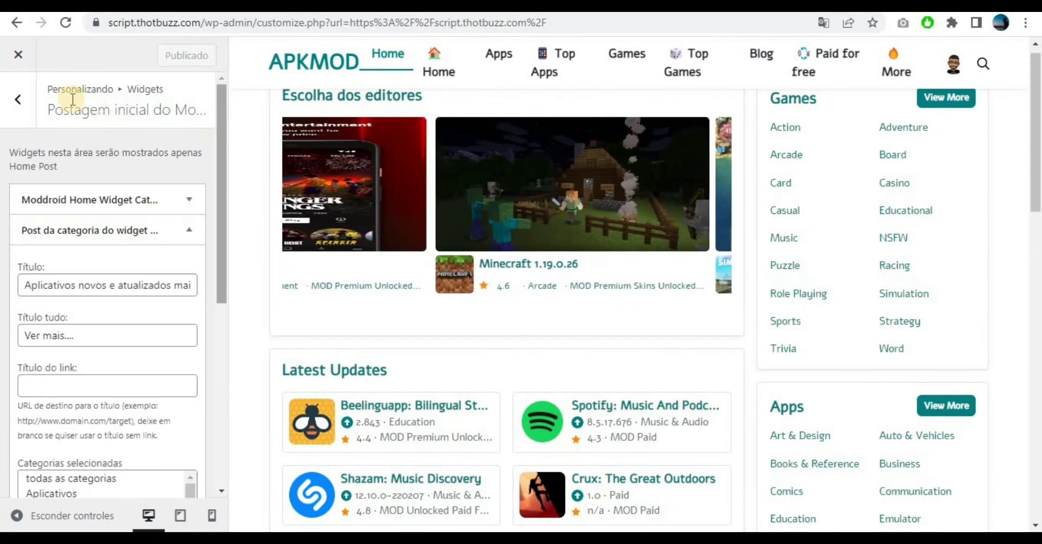
click(23, 98)
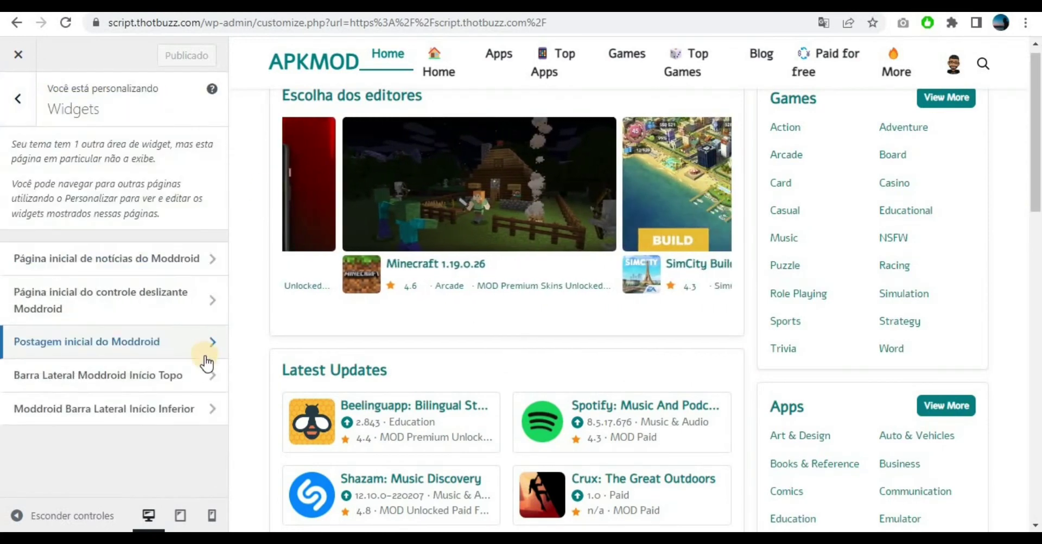
click(206, 374)
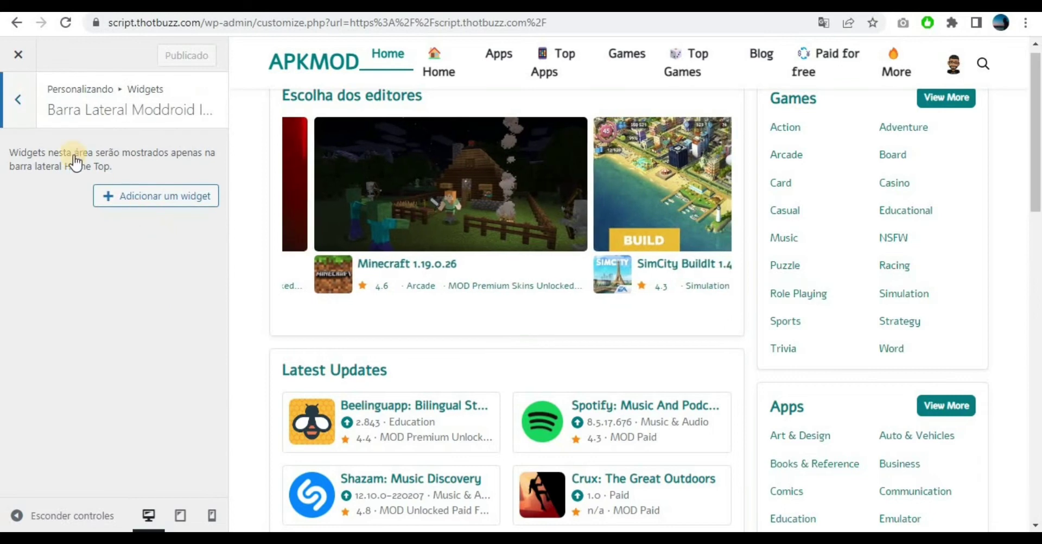
click(19, 100)
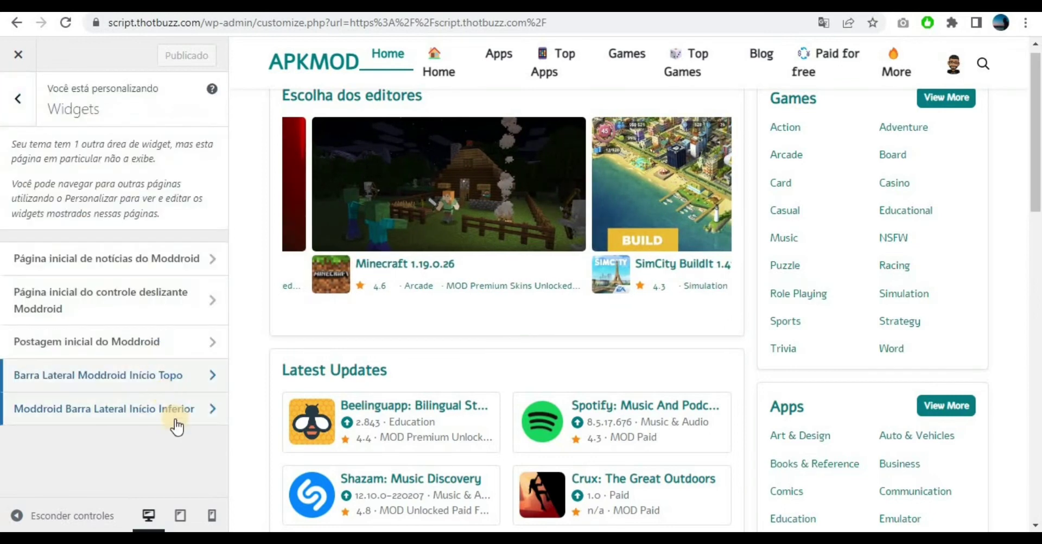
click(209, 409)
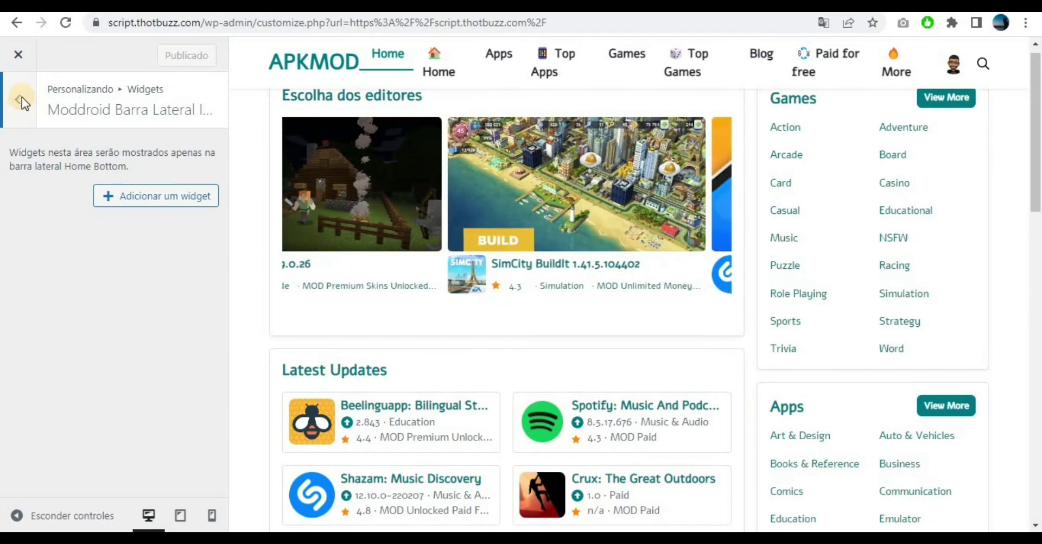
Close the customizer and review the translated widget sections on the live home page
click(18, 55)
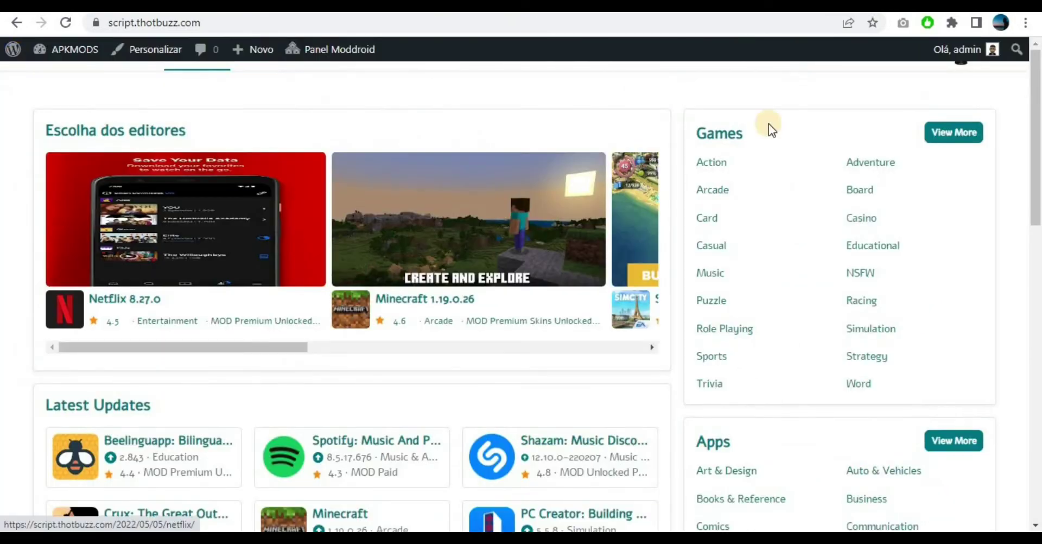
drag(1037, 101, 1037, 378)
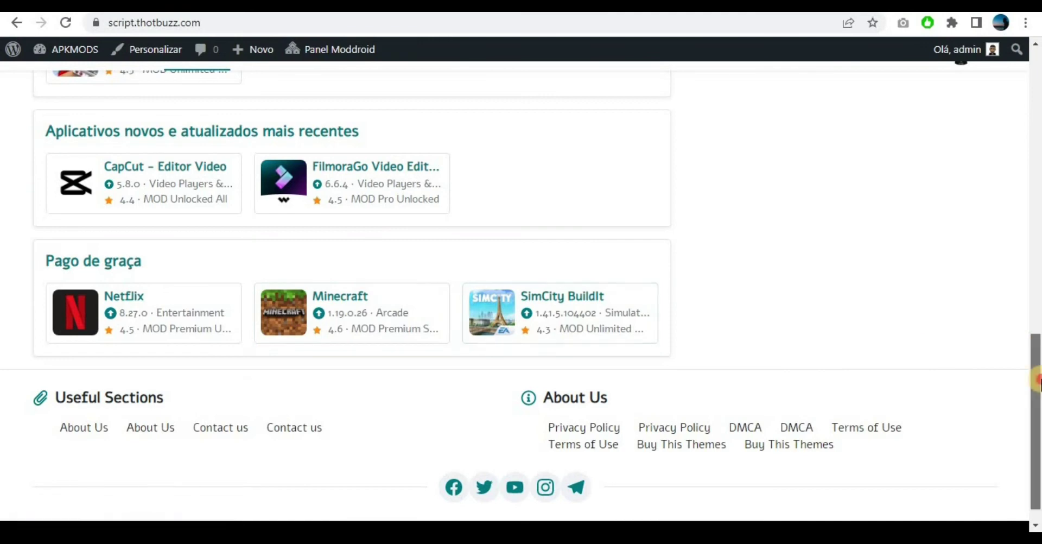
drag(1035, 380, 818, 314)
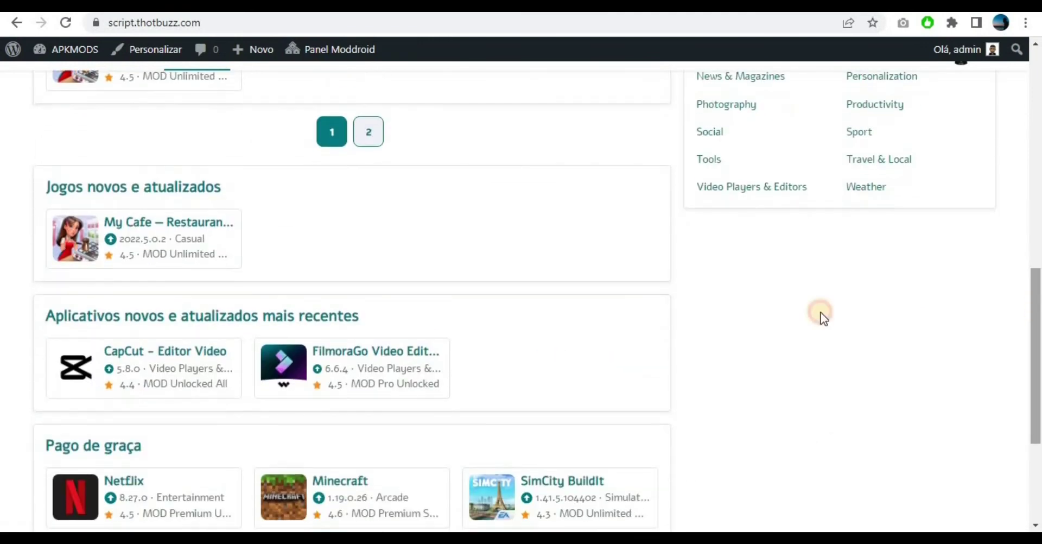
Open the FilmoraGo post from the home page and jump to its download section
click(350, 371)
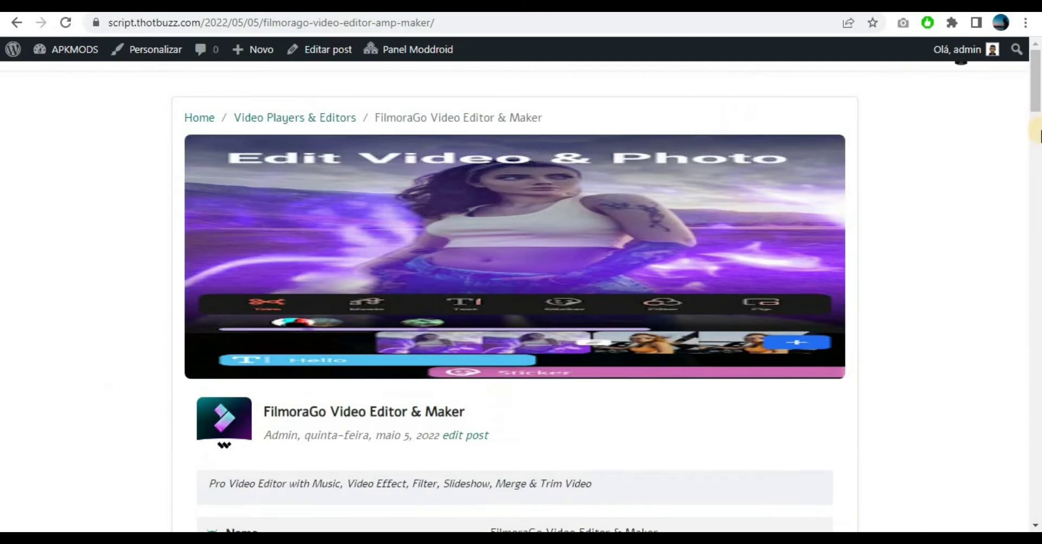
drag(1036, 91, 1037, 161)
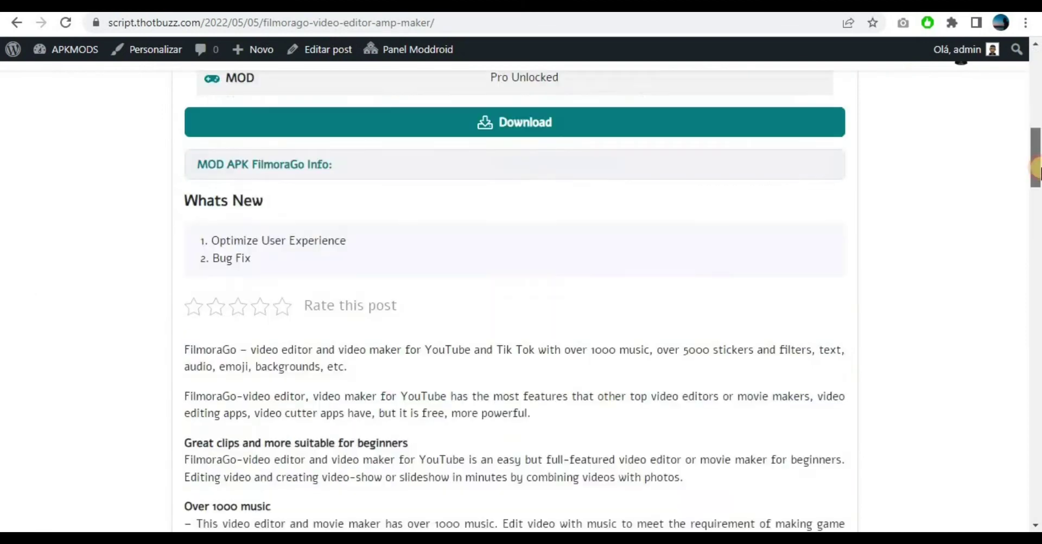
click(536, 126)
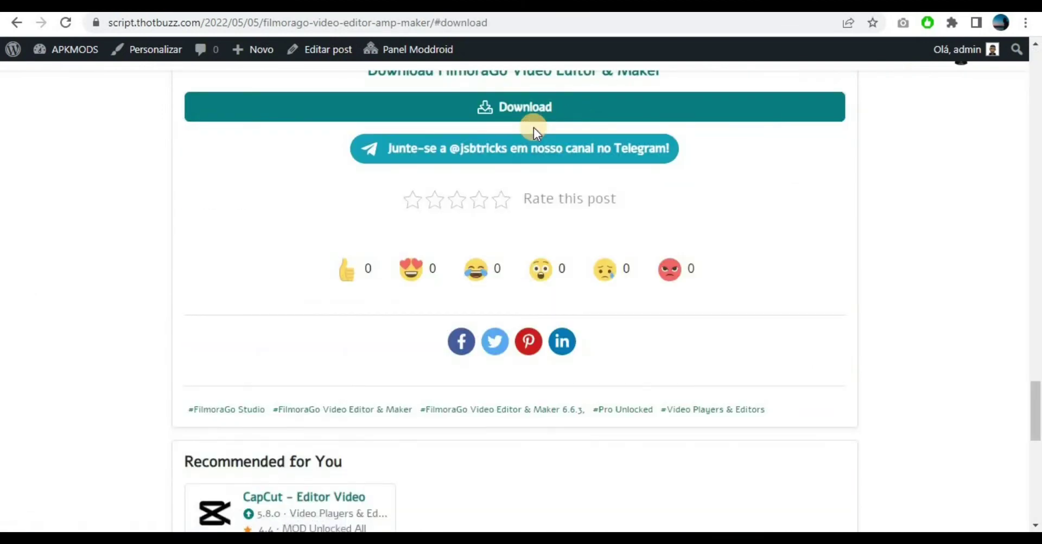
Rate the FilmoraGo post five stars and give it a Love reaction
click(502, 210)
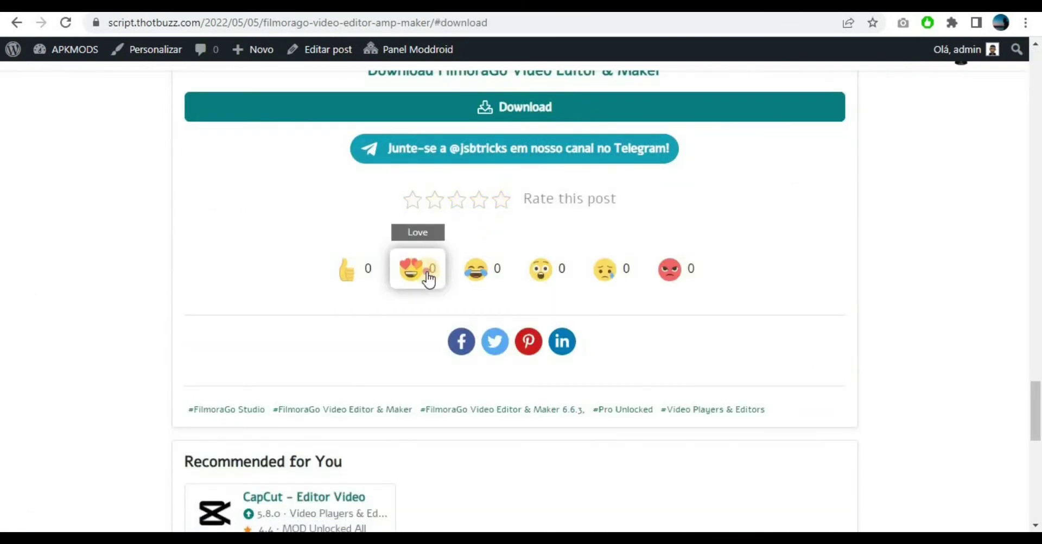
click(427, 272)
Go through the download page to the FilmoraGo APK v6.6.4 file page and start the APK download
click(509, 106)
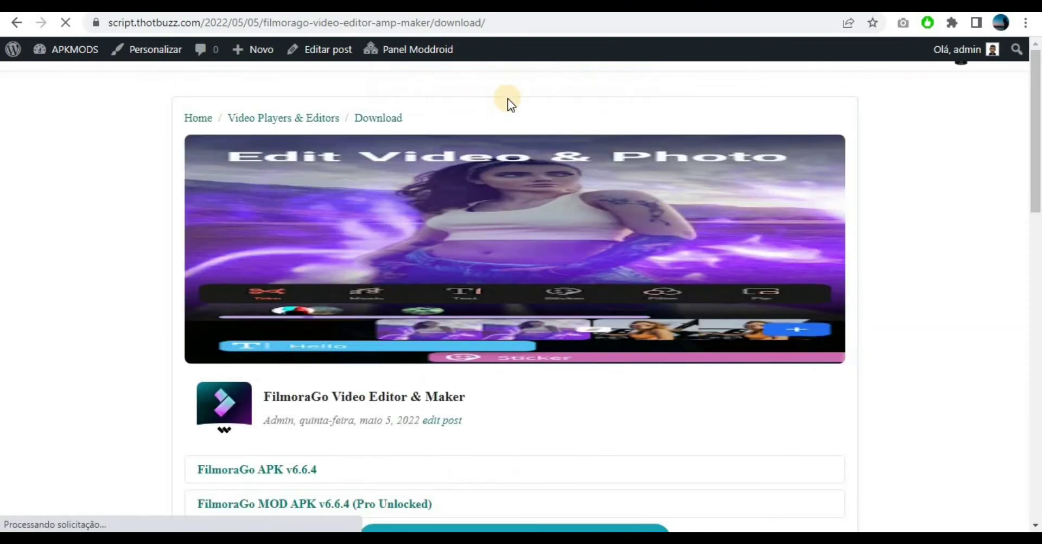
click(1037, 227)
scroll(302, 193, up, 2)
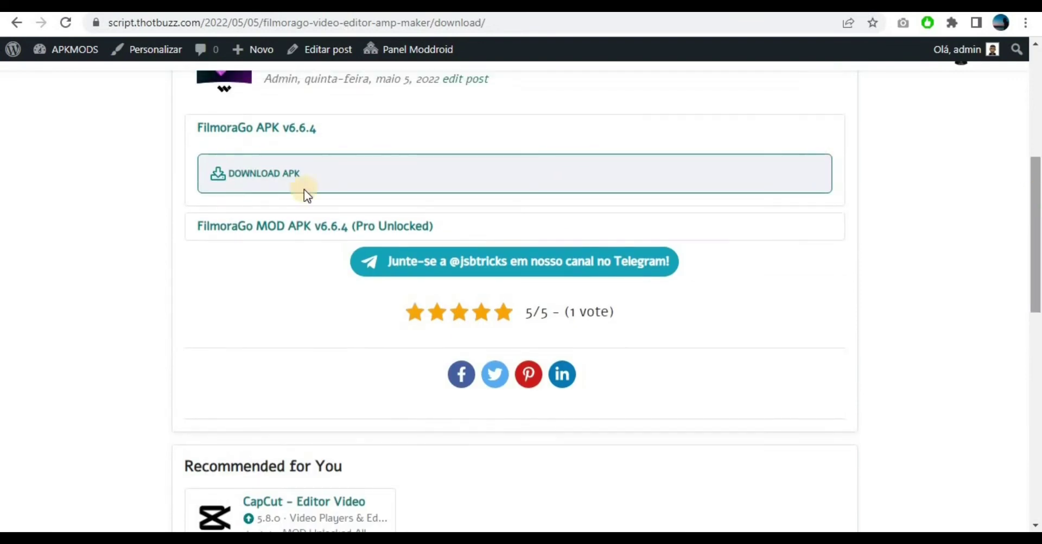
click(257, 175)
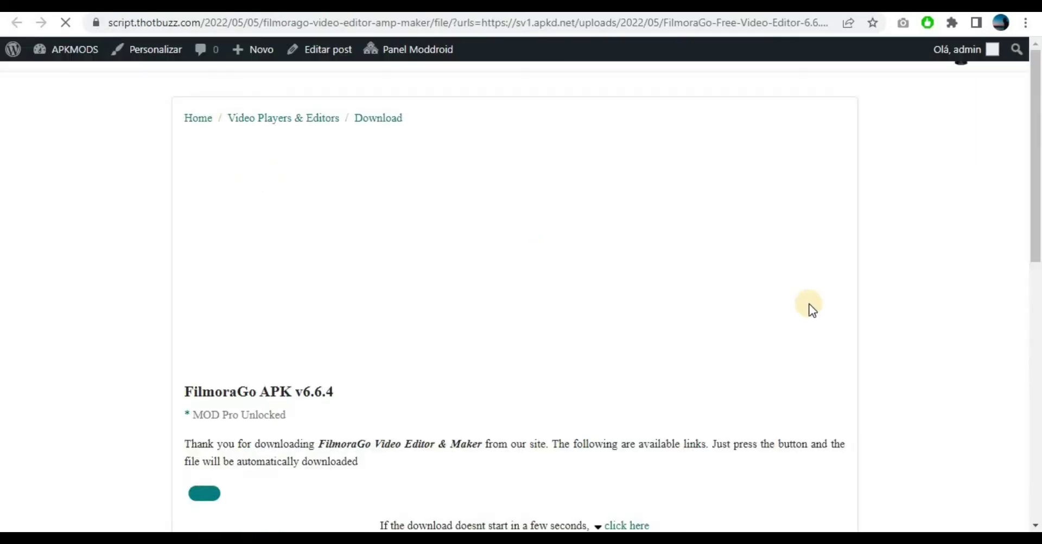
scroll(1004, 274, down, 5)
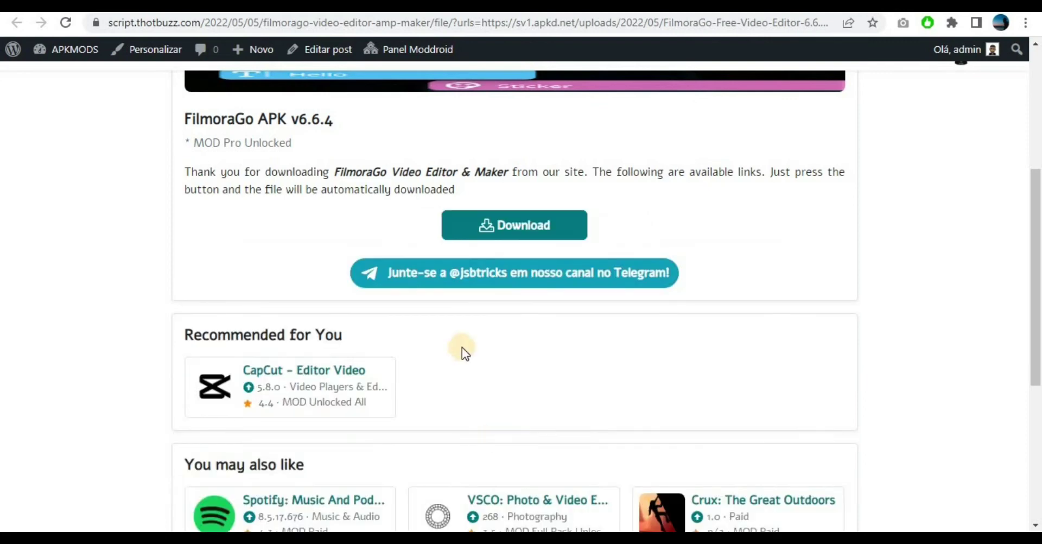
click(551, 226)
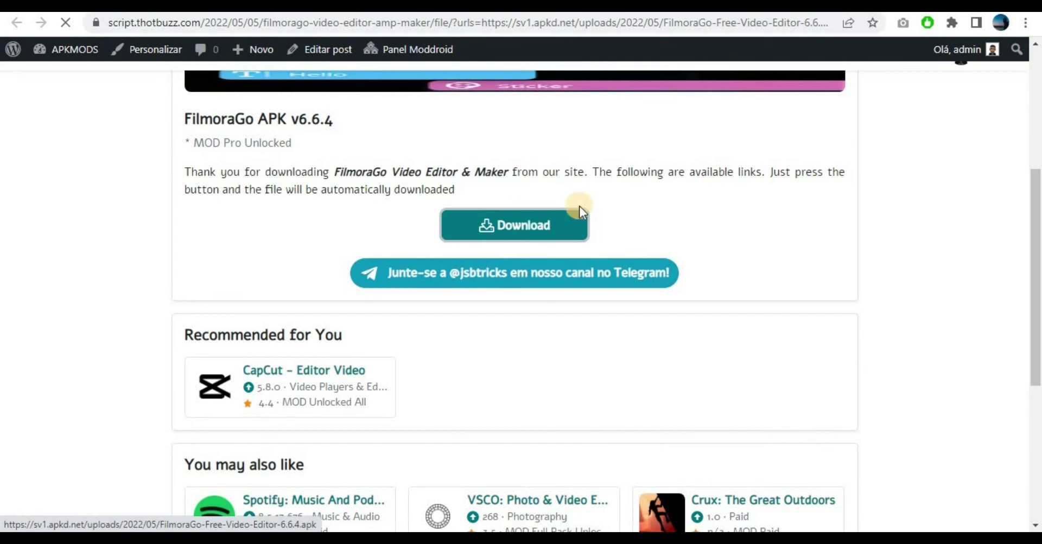
Open the FilmoraGo post for editing and show its content in the visual editor
click(324, 49)
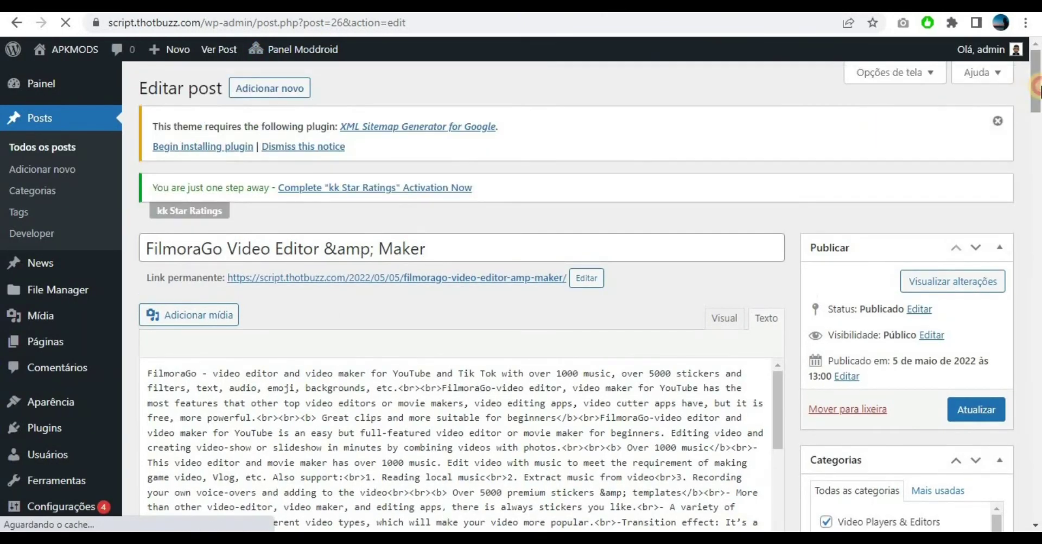
drag(1037, 87, 1038, 103)
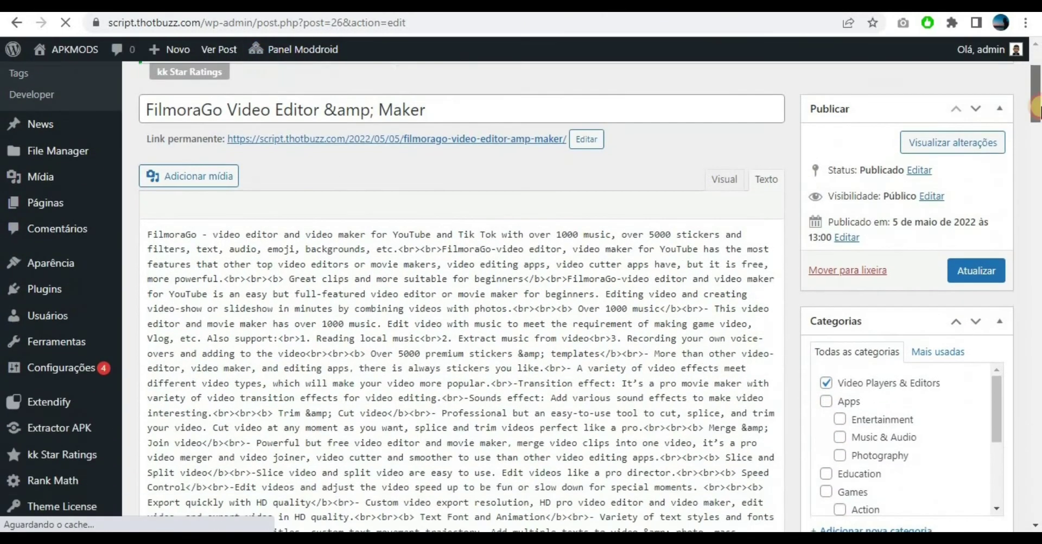
click(726, 155)
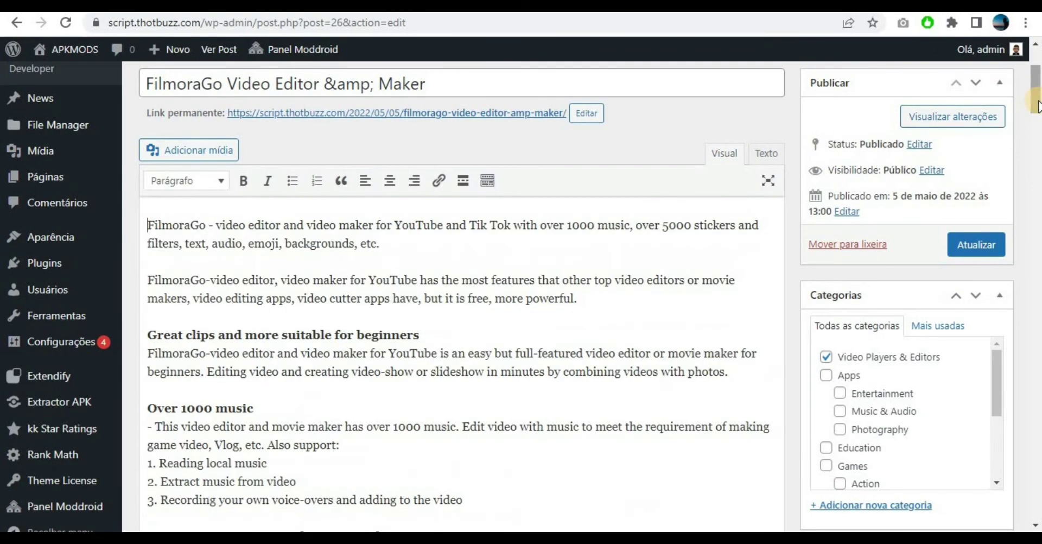
Examine the post's download link box, screenshot image links and app detail fields
drag(1038, 106, 1038, 459)
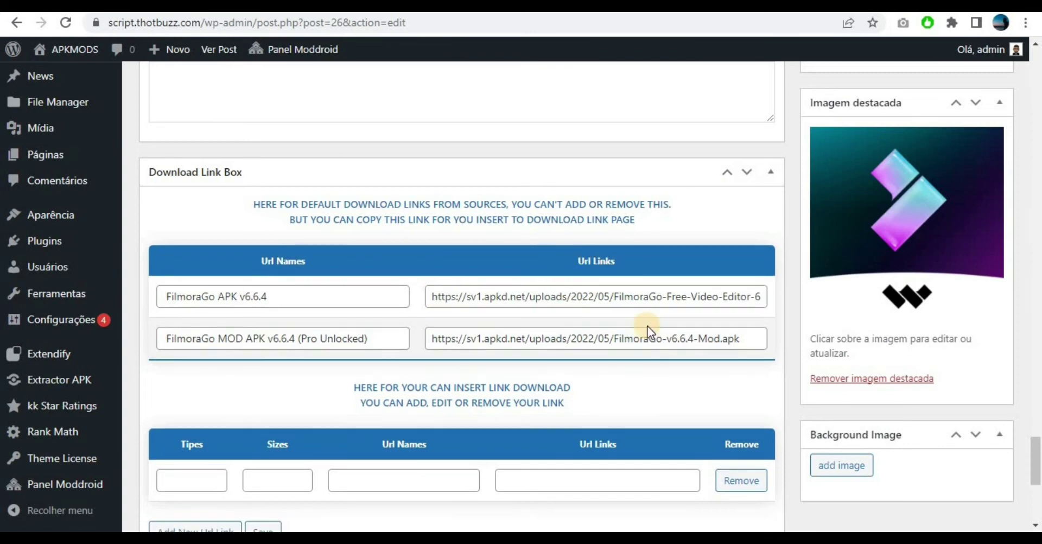
drag(1037, 467, 1038, 492)
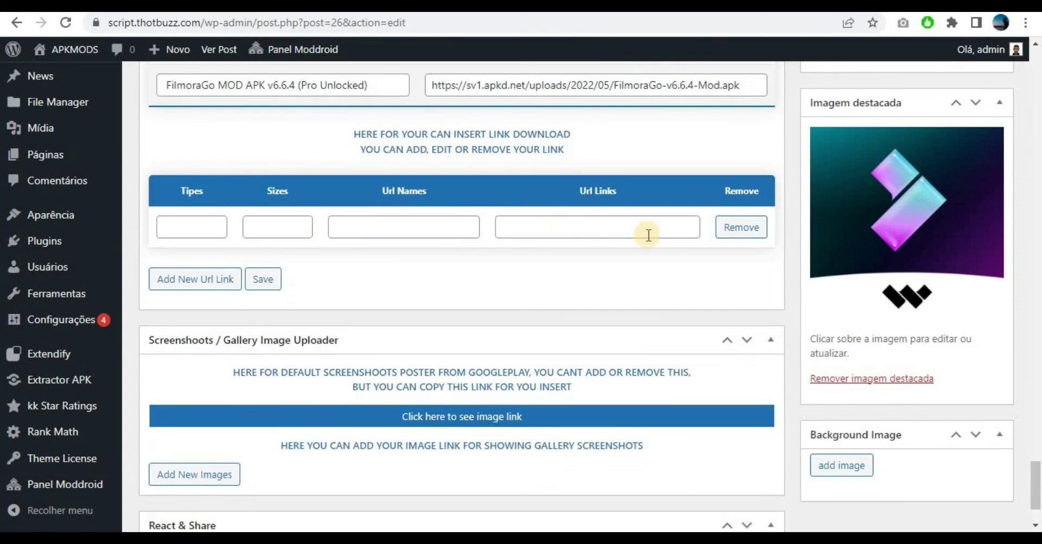
click(480, 416)
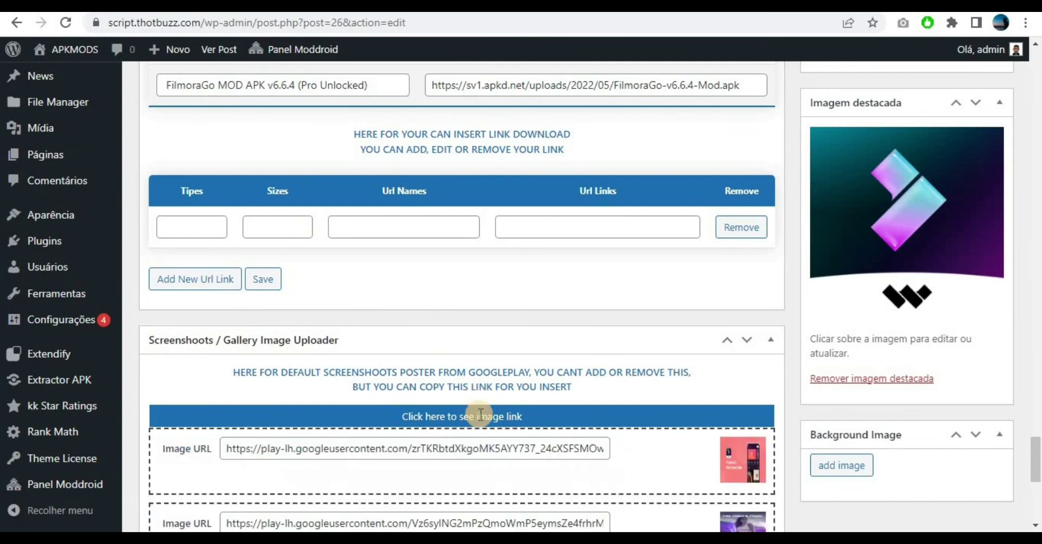
drag(1037, 431, 1038, 217)
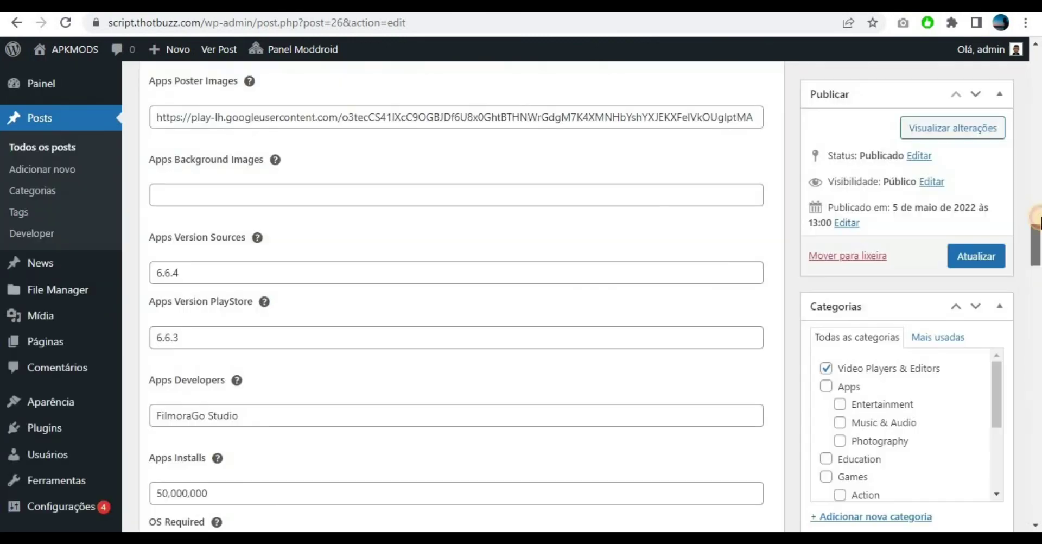
drag(1037, 255, 1037, 71)
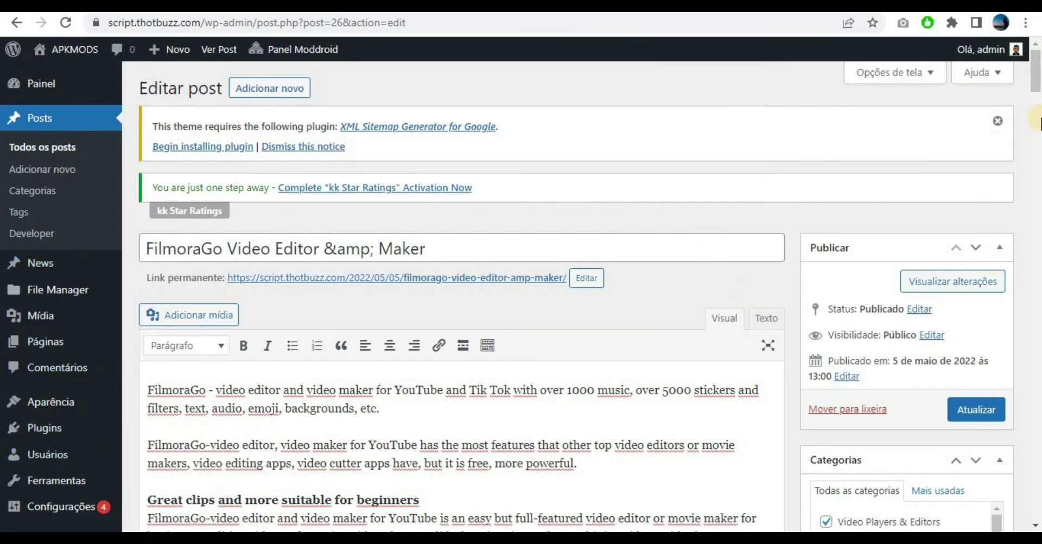
drag(1037, 76, 1037, 95)
Open the APK extractor's GETMODSAPK source page and review its manual-add instructions
mouse_move(33, 378)
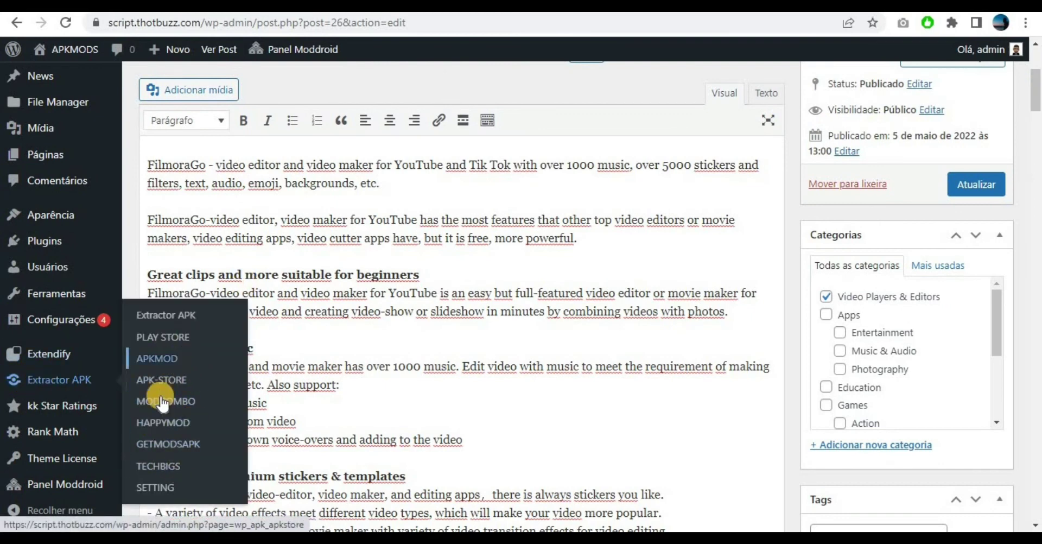
click(170, 449)
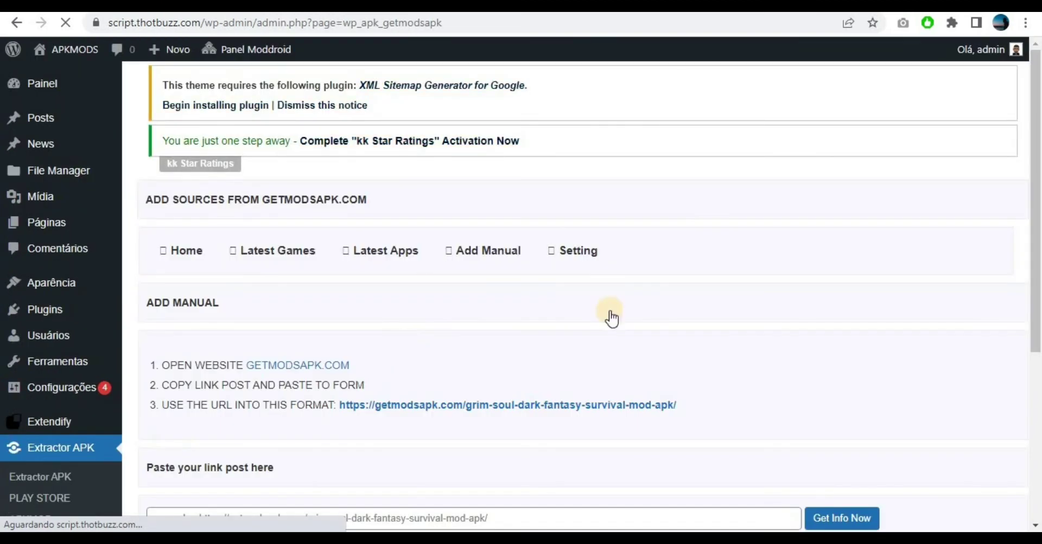
drag(1035, 157, 1035, 216)
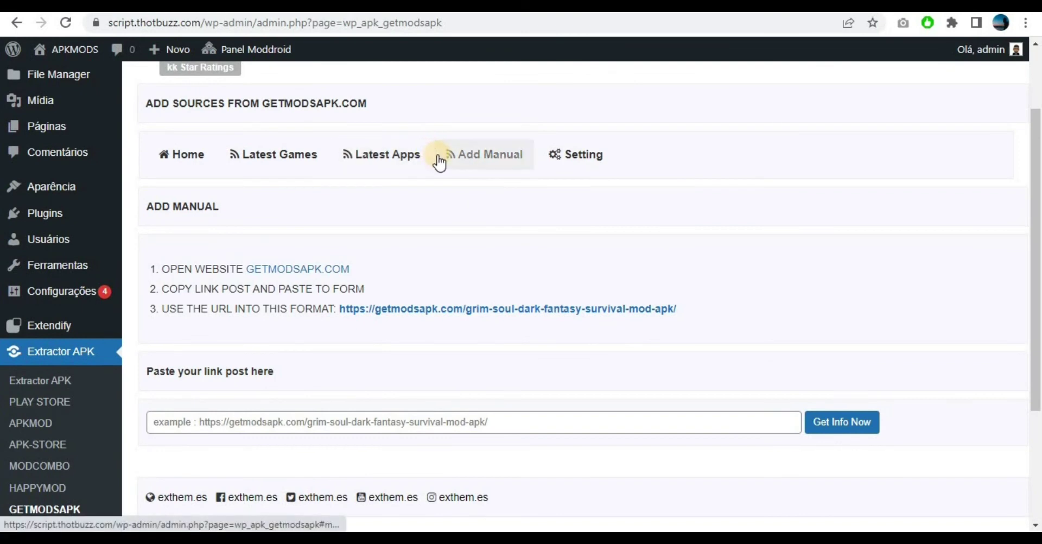
drag(434, 156, 529, 157)
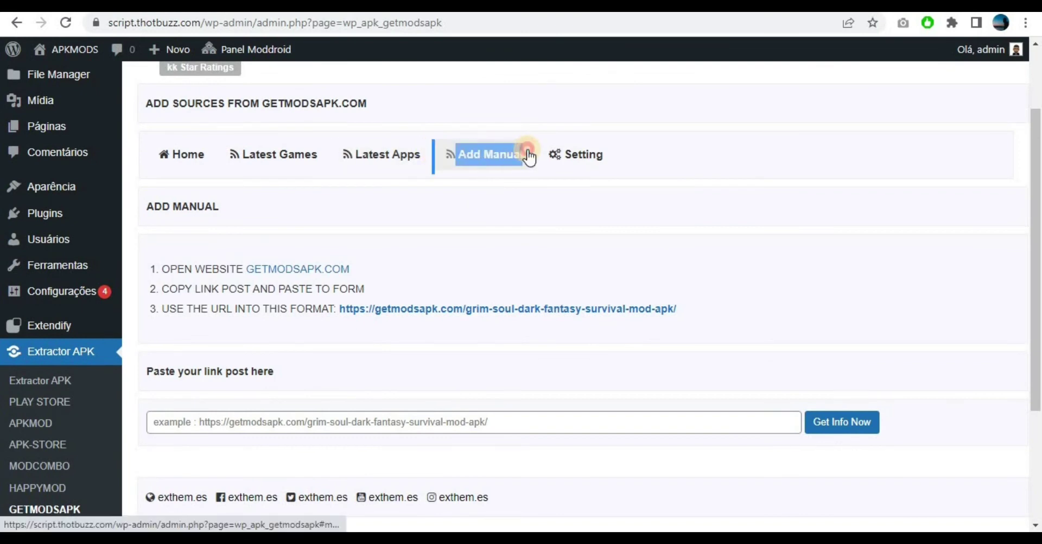
click(682, 233)
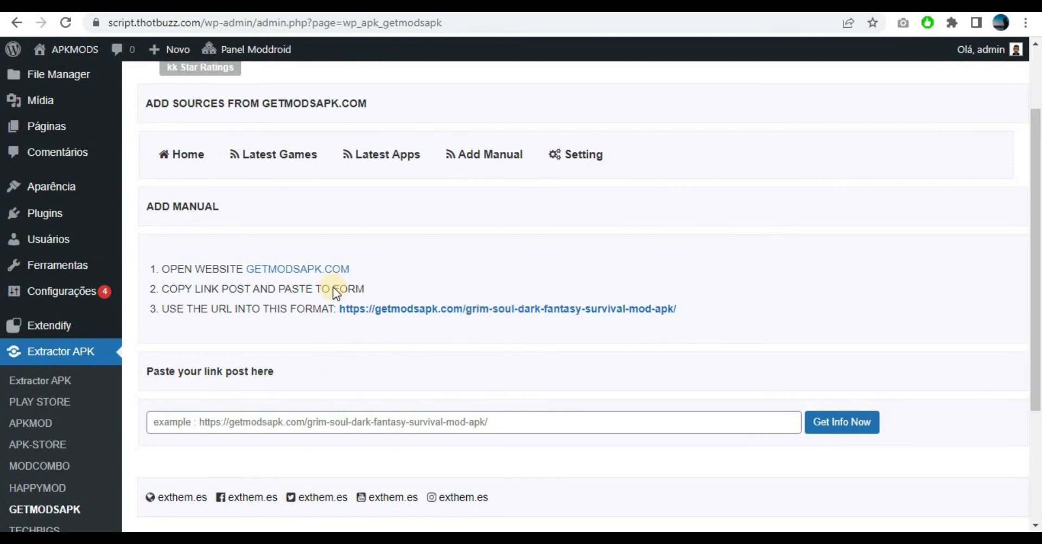
Open the GETMODSAPK.COM website, go to The Spike game's post and copy its URL
click(305, 269)
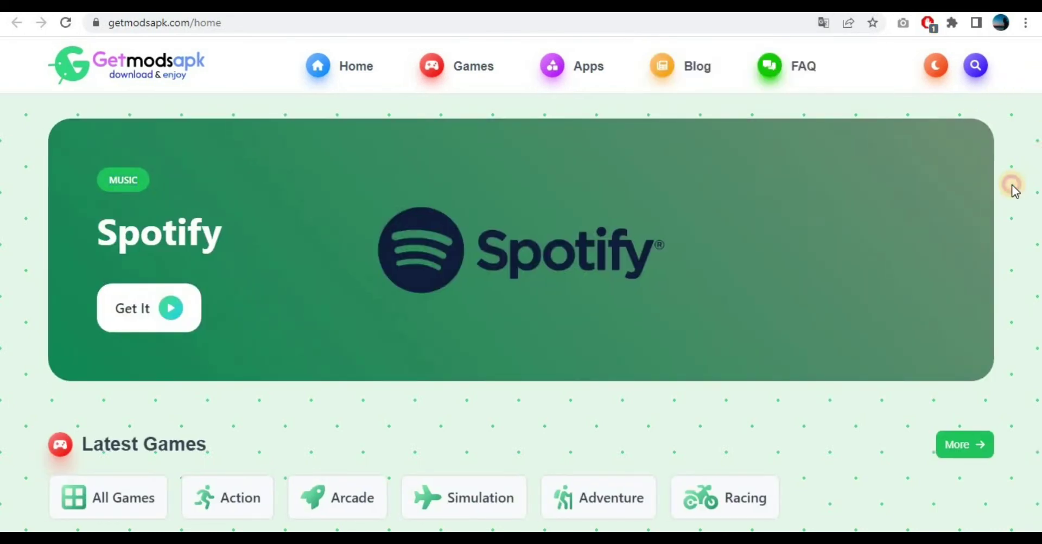
scroll(1014, 190, down, 6)
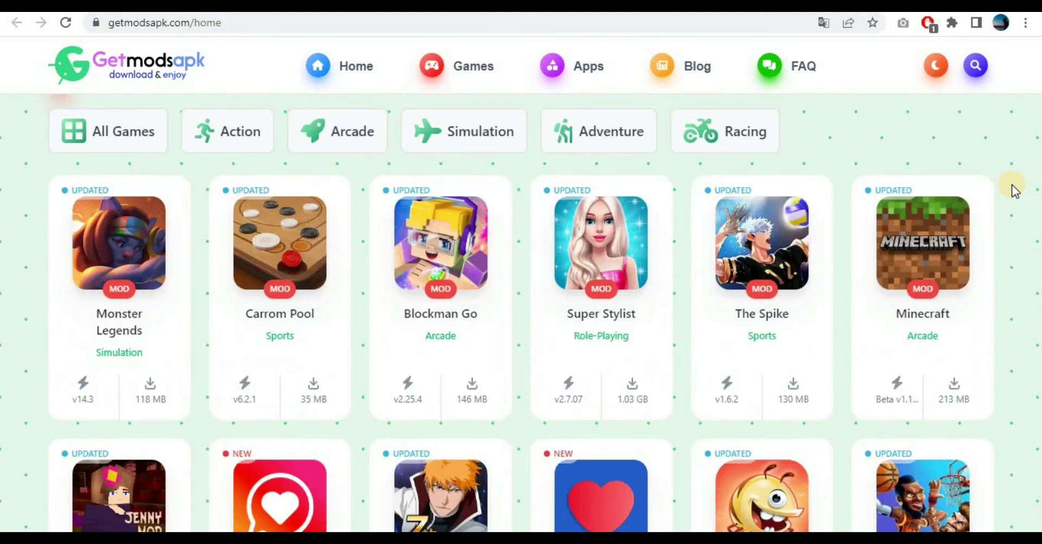
click(771, 238)
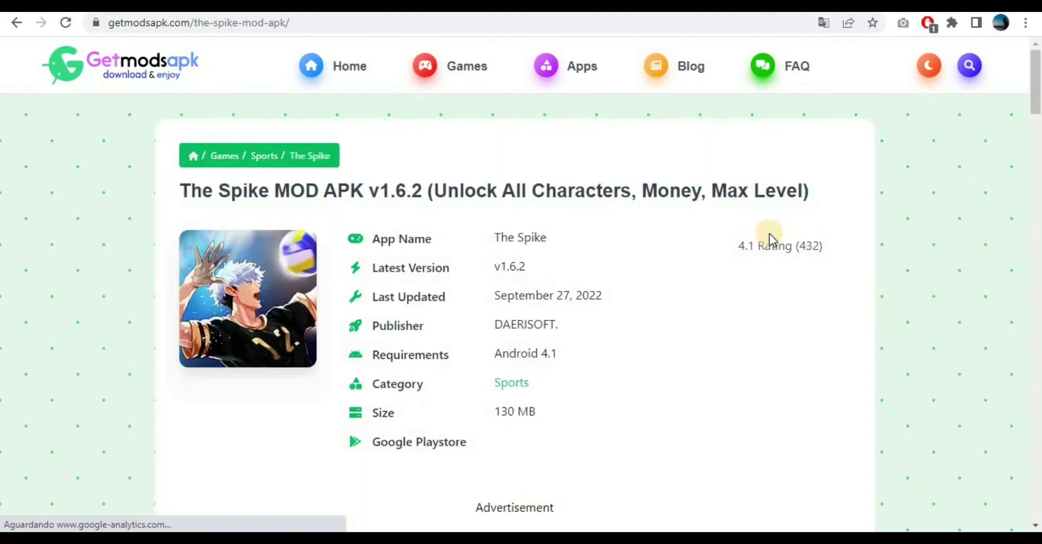
click(595, 22)
key(ctrl+c)
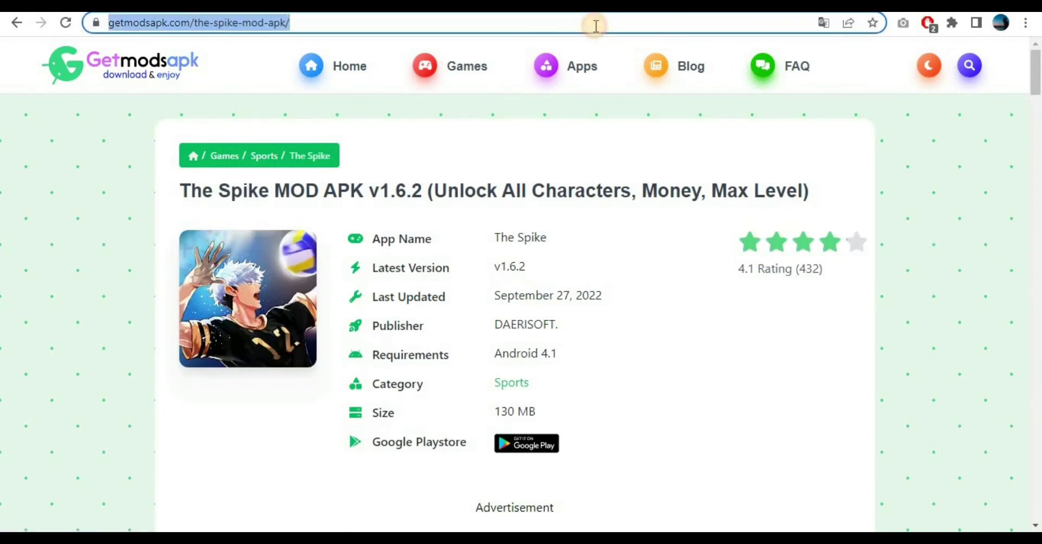
right_click(596, 22)
click(654, 119)
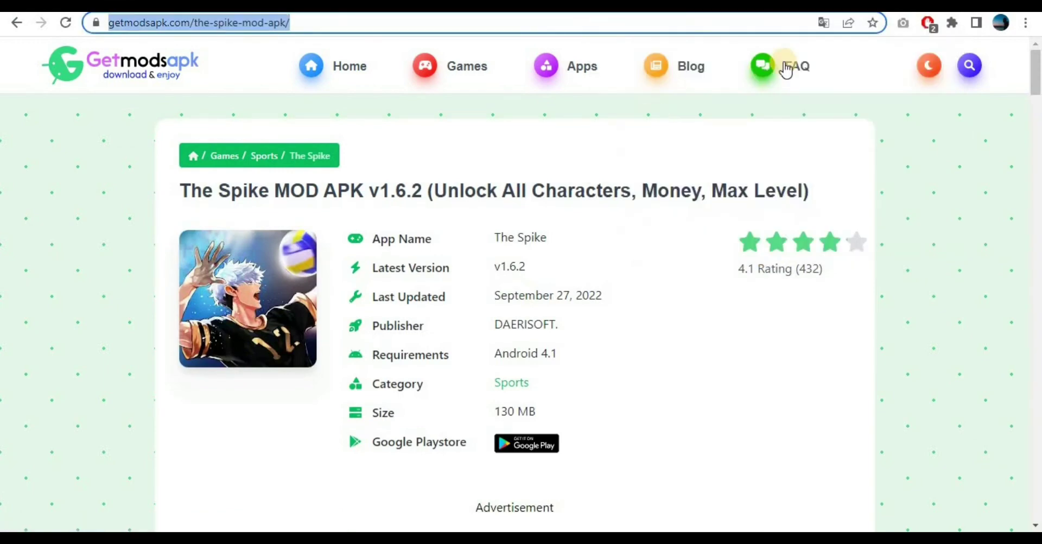
key(ctrl+Tab)
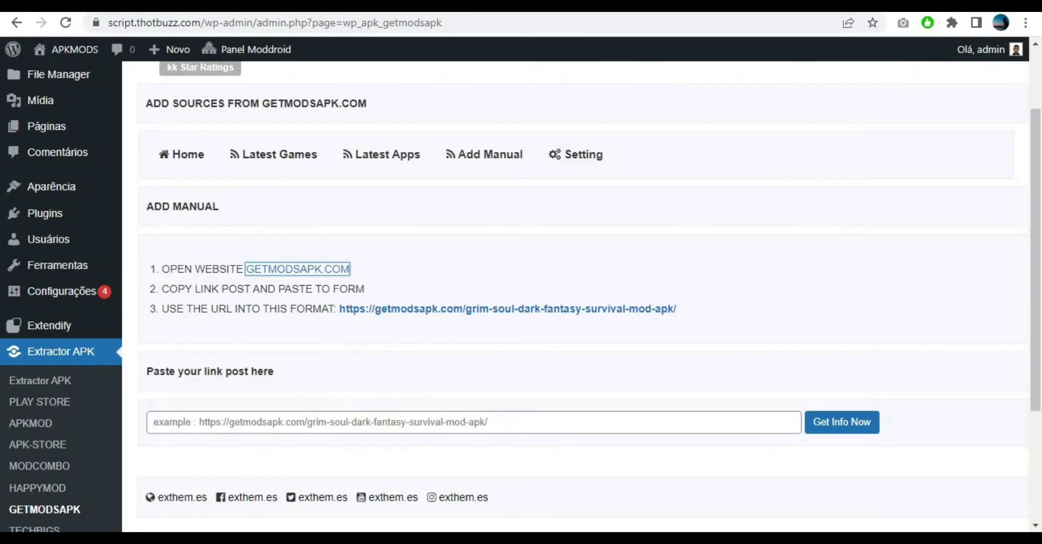
right_click(354, 417)
click(467, 270)
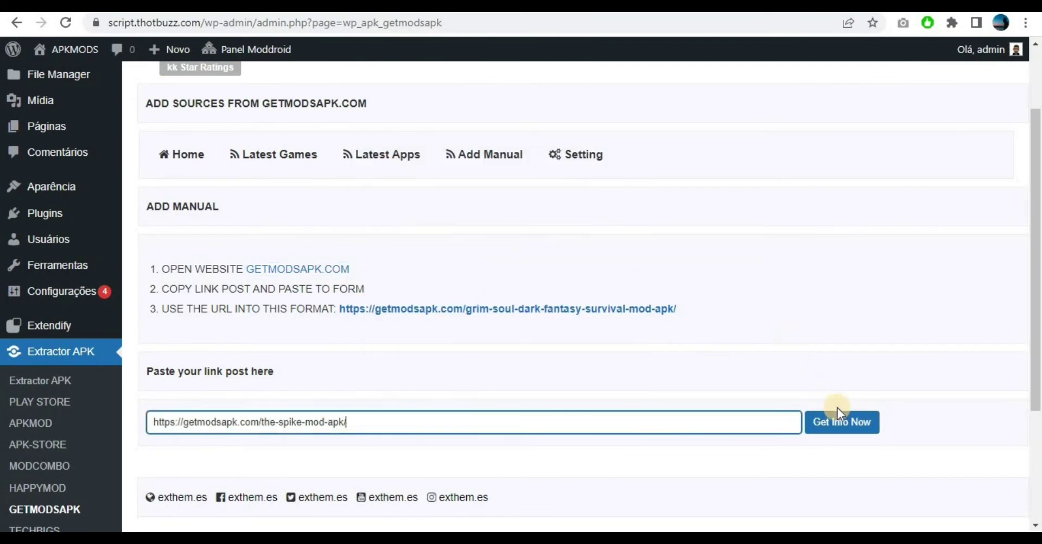
click(840, 424)
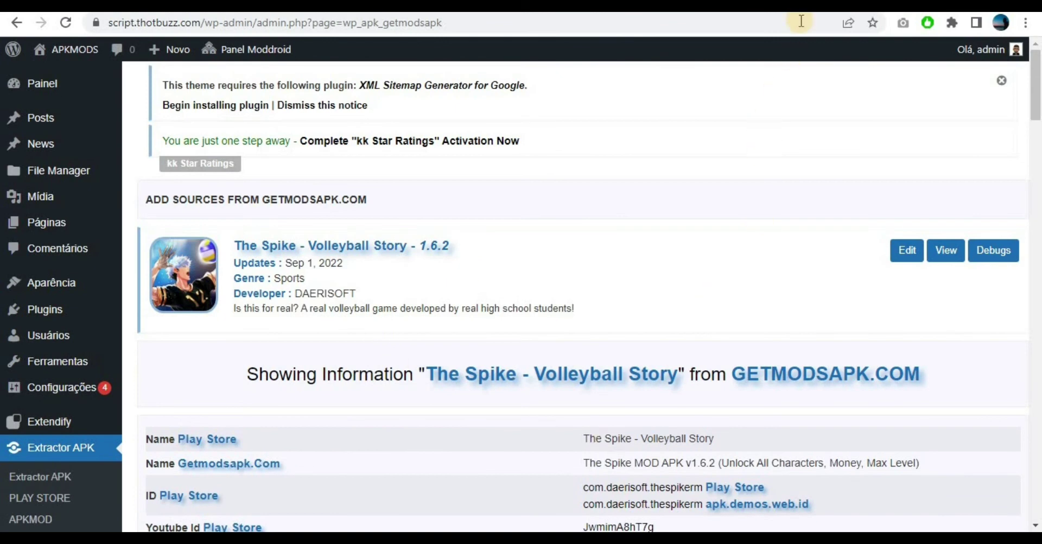
Visit the APKMODS site's home page and open The Spike - Volleyball Story post from Latest Updates
key(ctrl+Tab)
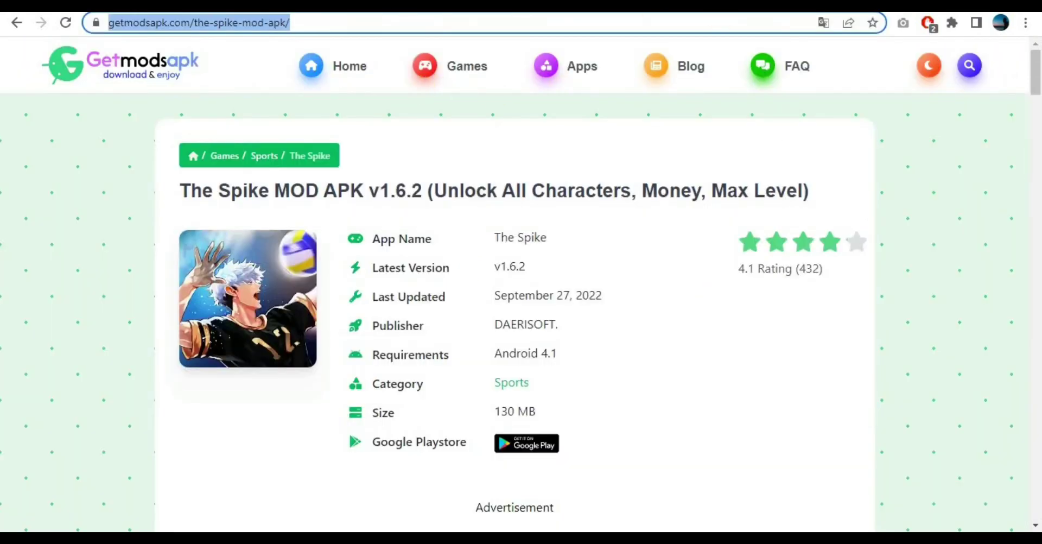
key(ctrl+Tab)
key(ctrl+Tab)
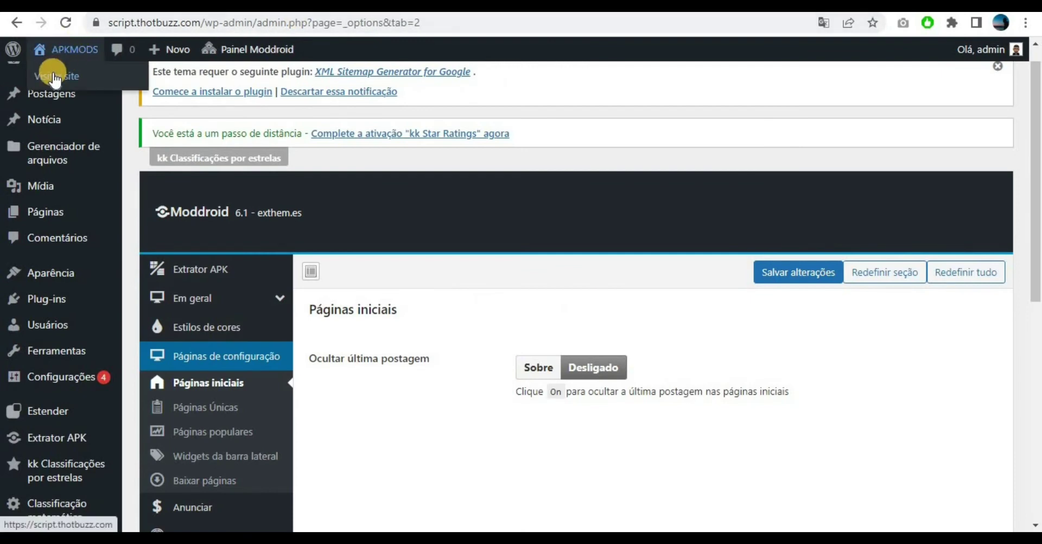
click(54, 79)
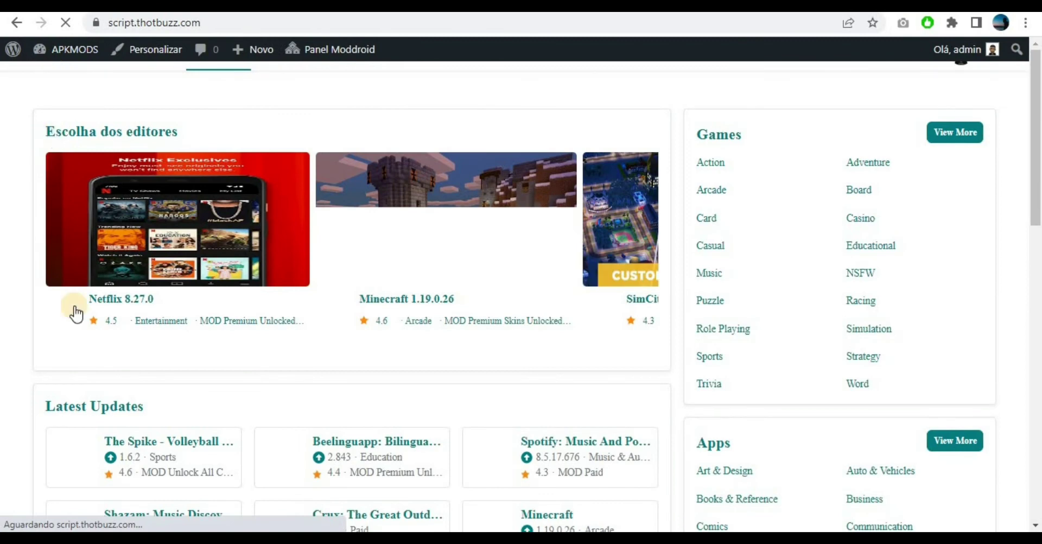
scroll(349, 288, down, 4)
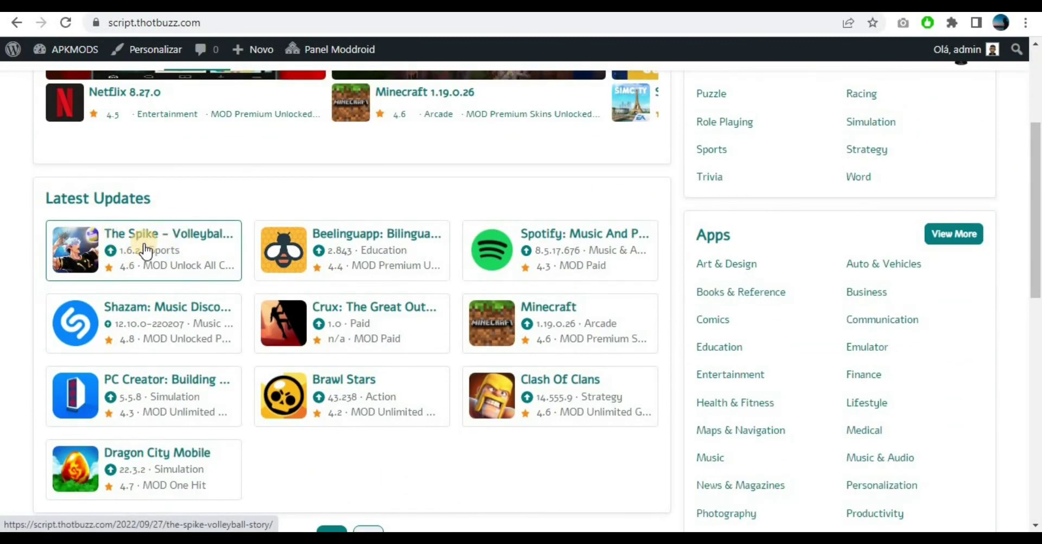
click(166, 234)
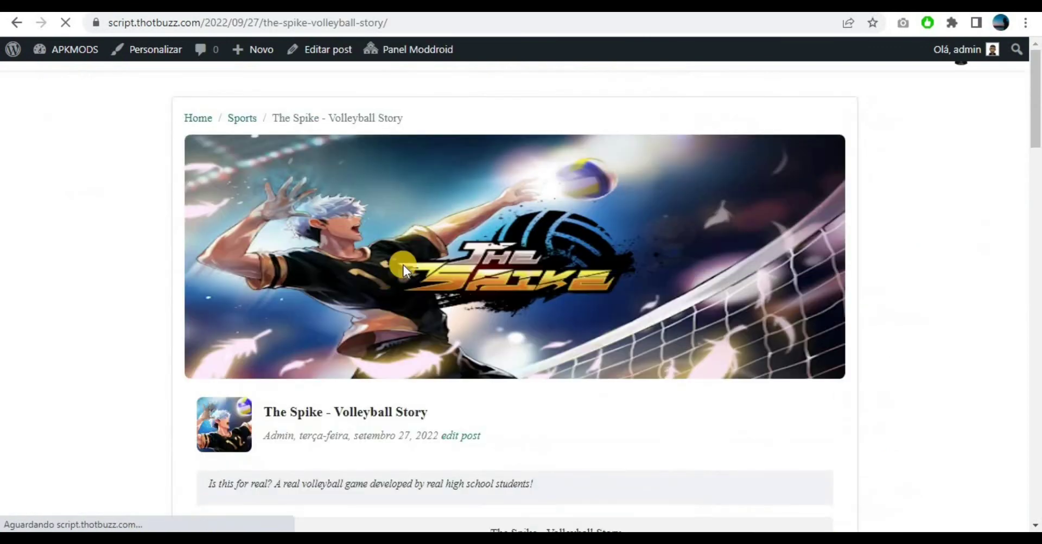
Review The Spike post's details and content, and add the surprised-face reaction to it
drag(1036, 111, 1036, 209)
mouse_move(1037, 169)
mouse_down()
mouse_move(1037, 206)
mouse_move(1037, 164)
mouse_up()
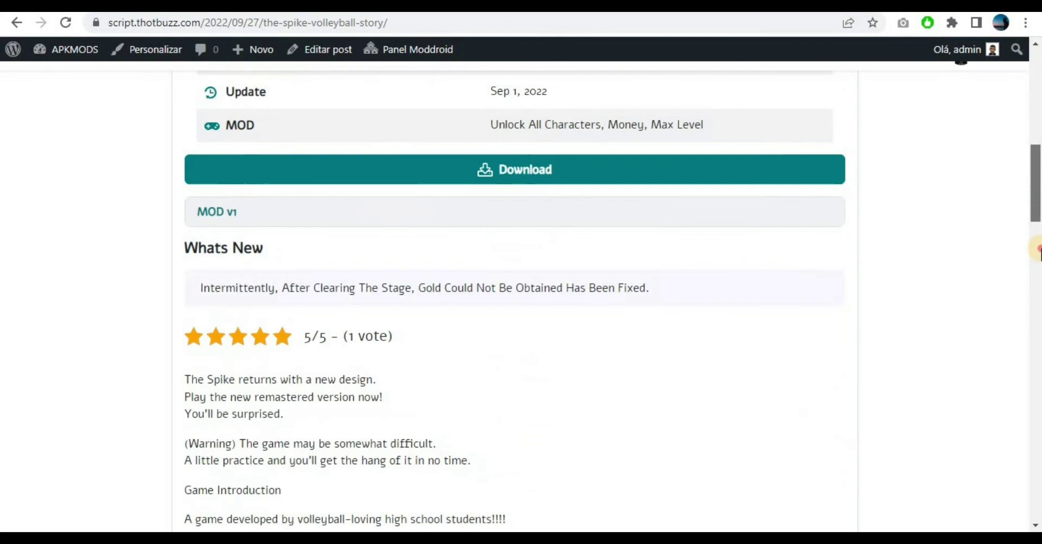
drag(1036, 173, 1037, 388)
click(547, 318)
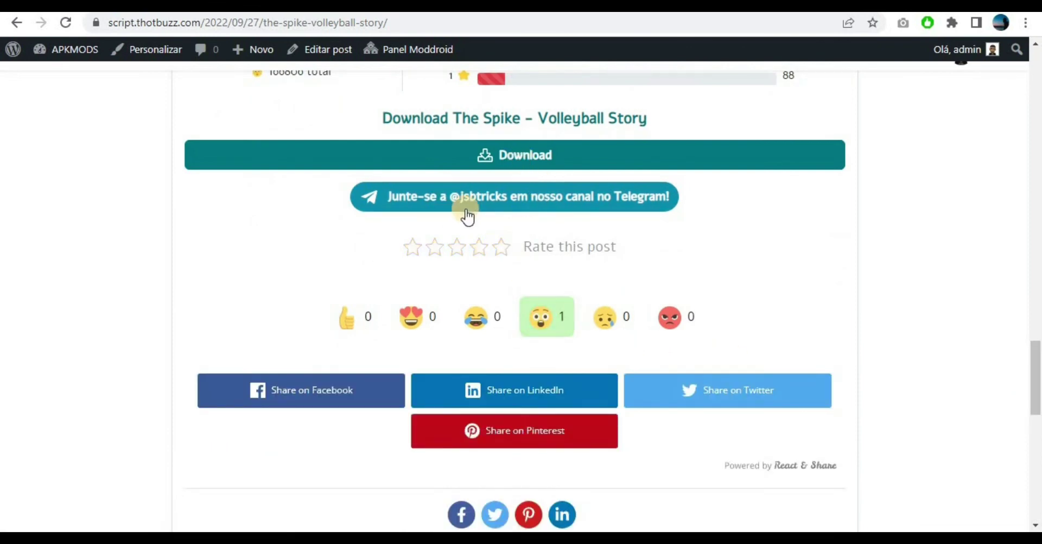
Submit the comment "teste" on The Spike post
drag(1036, 387, 1037, 451)
click(435, 314)
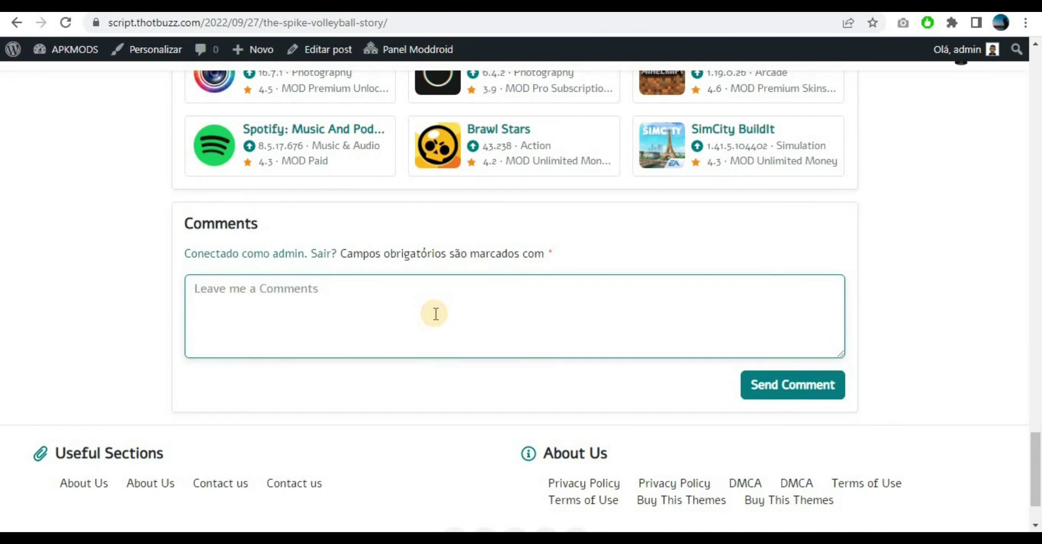
text(teste)
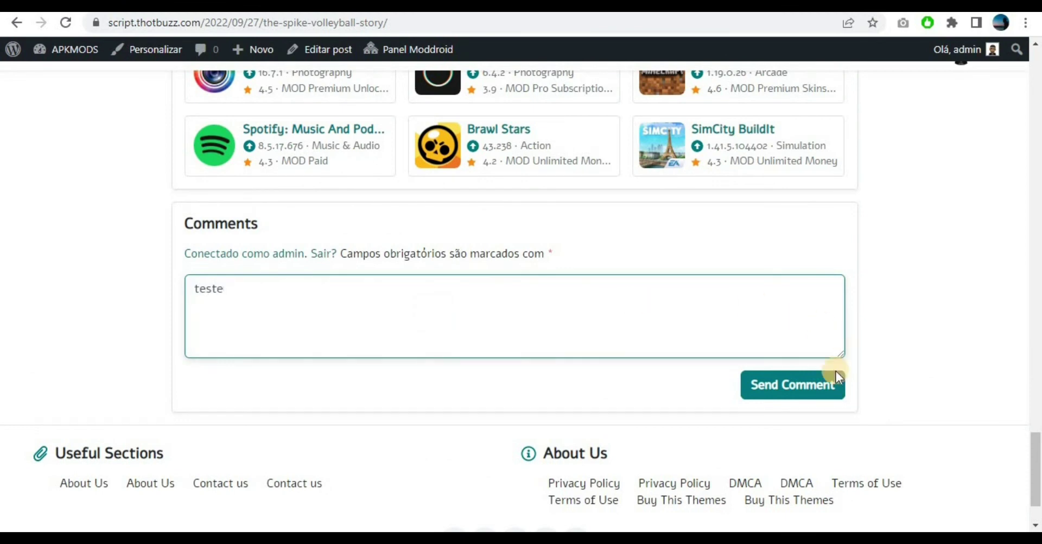
click(801, 387)
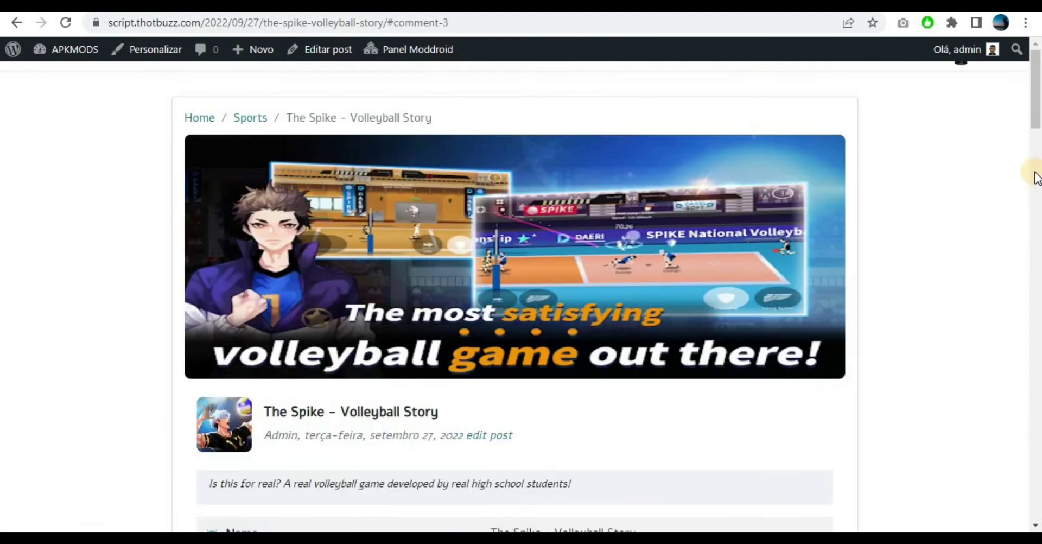
Check the submitted comment in the post's Comments section and return to the site's home page
click(1035, 174)
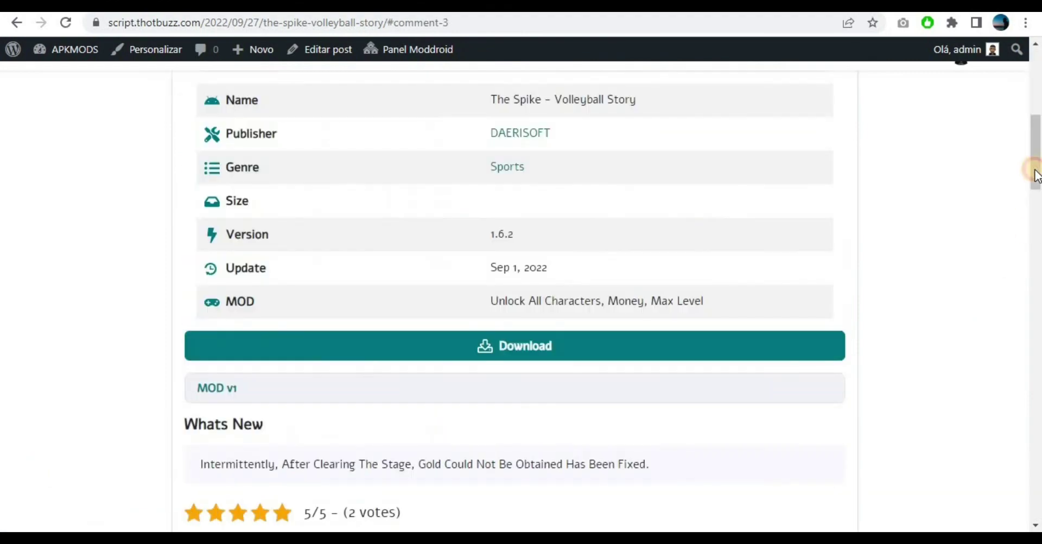
drag(1036, 175, 1037, 458)
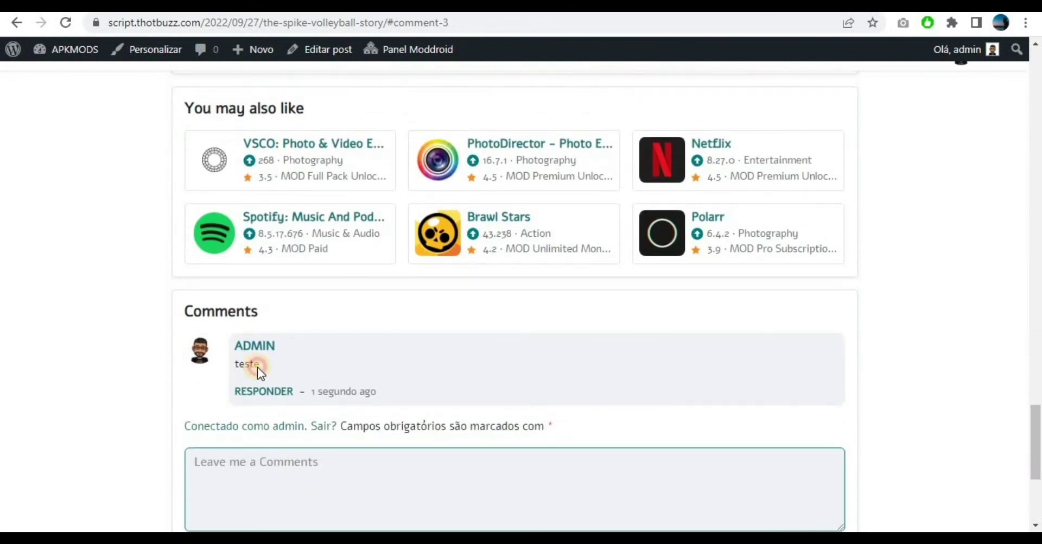
click(666, 351)
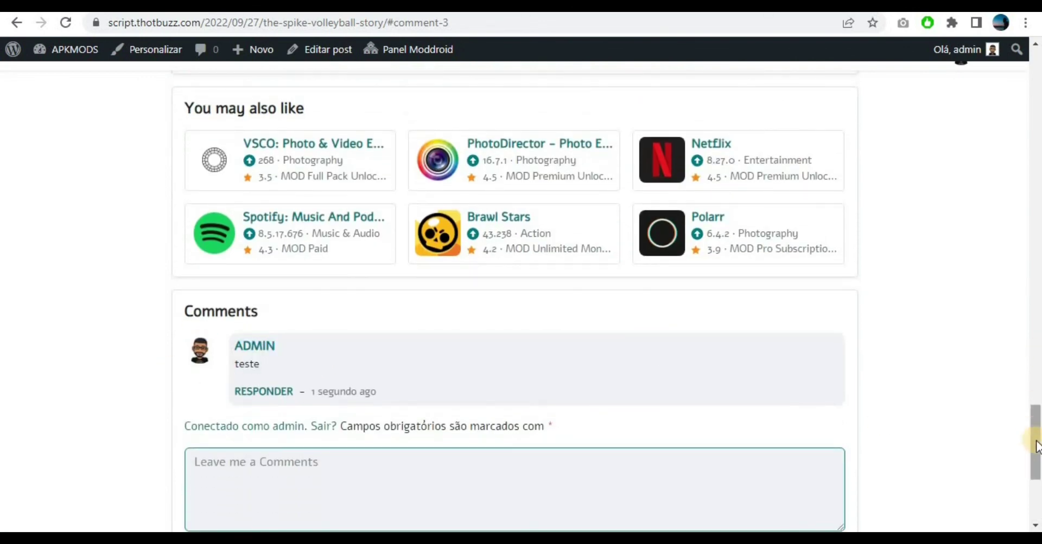
drag(1037, 446, 1034, 48)
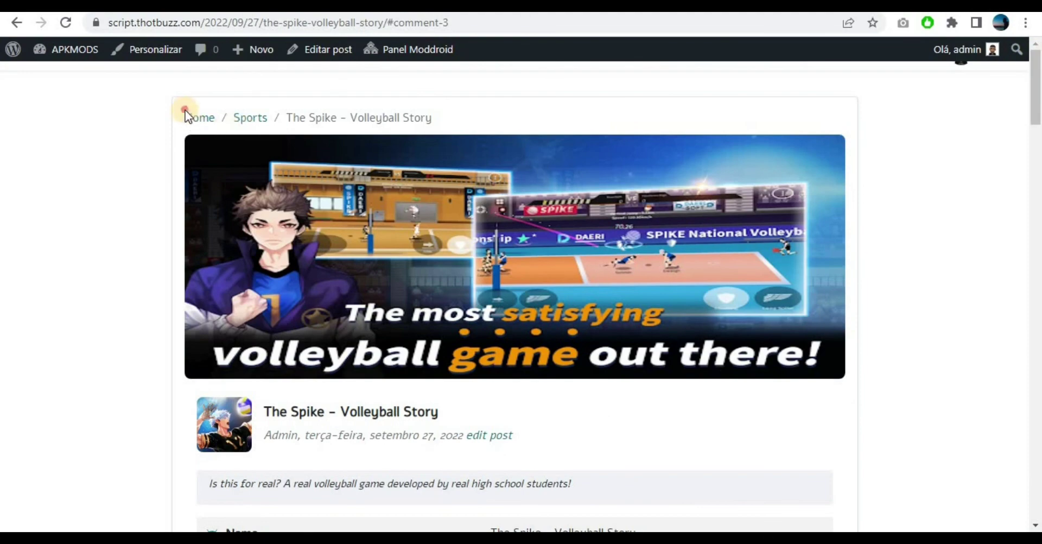
click(197, 121)
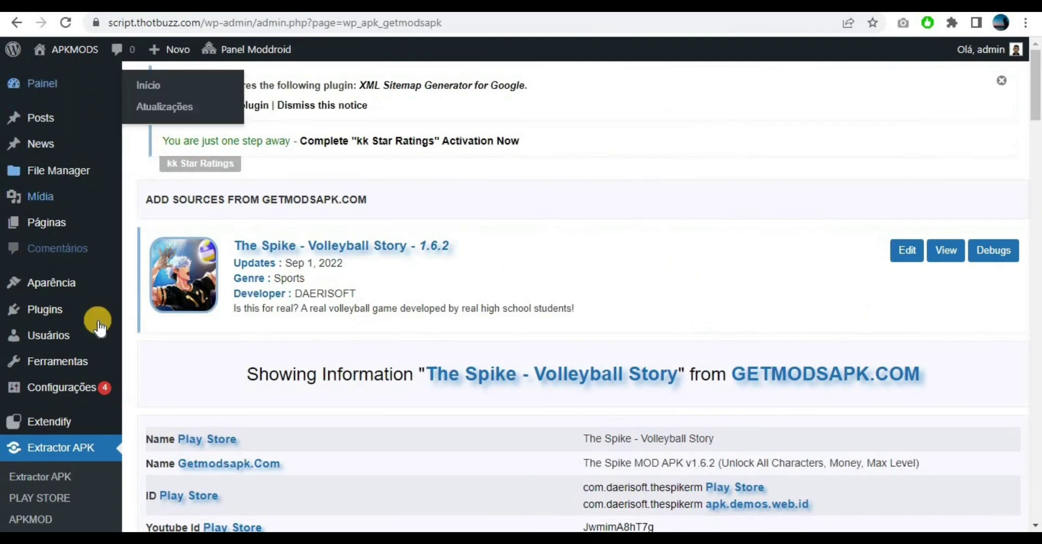
Open the WordPress widgets management page and compare the Moddroid widget areas with the home page sections
mouse_move(47, 284)
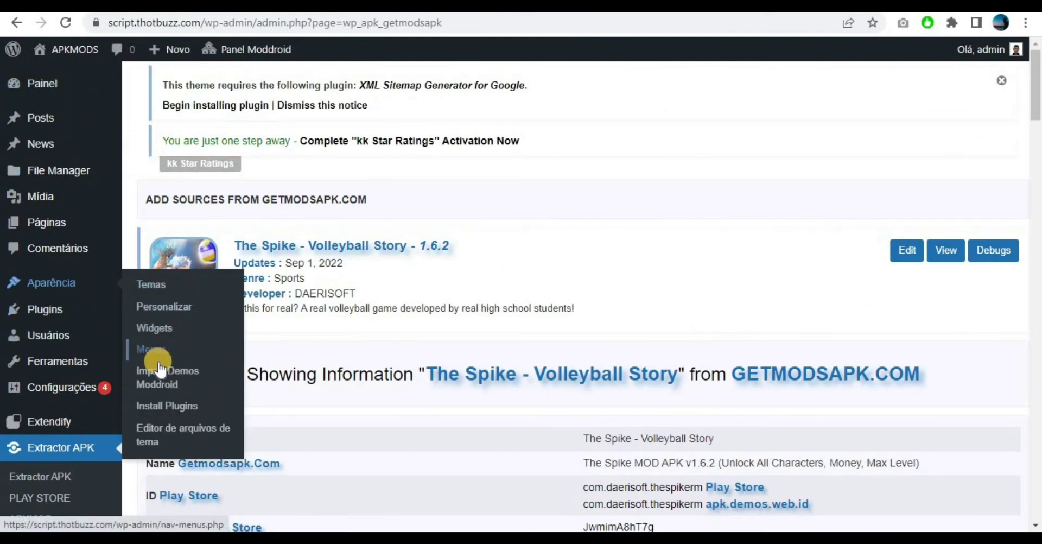
click(157, 331)
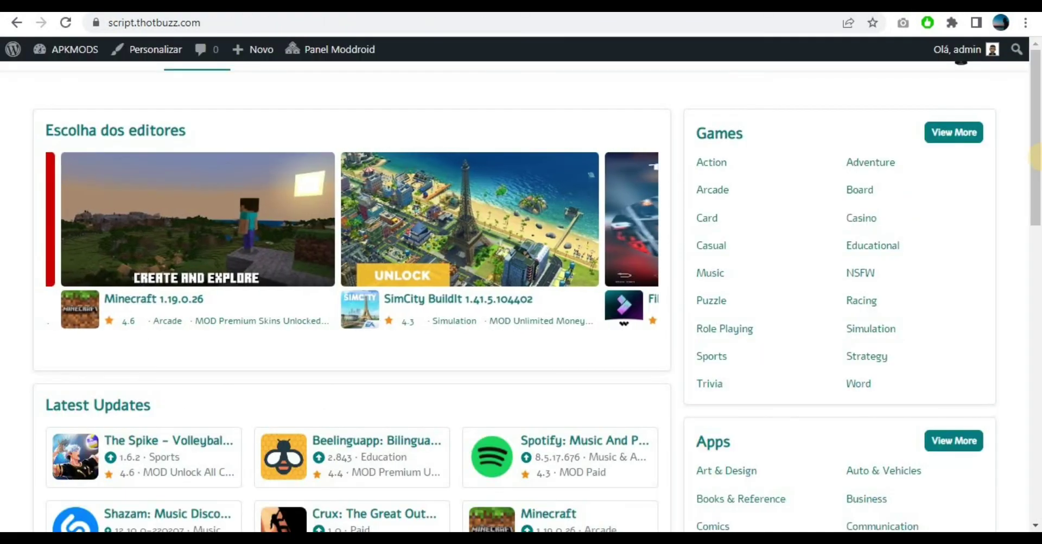
scroll(1035, 163, down, 1)
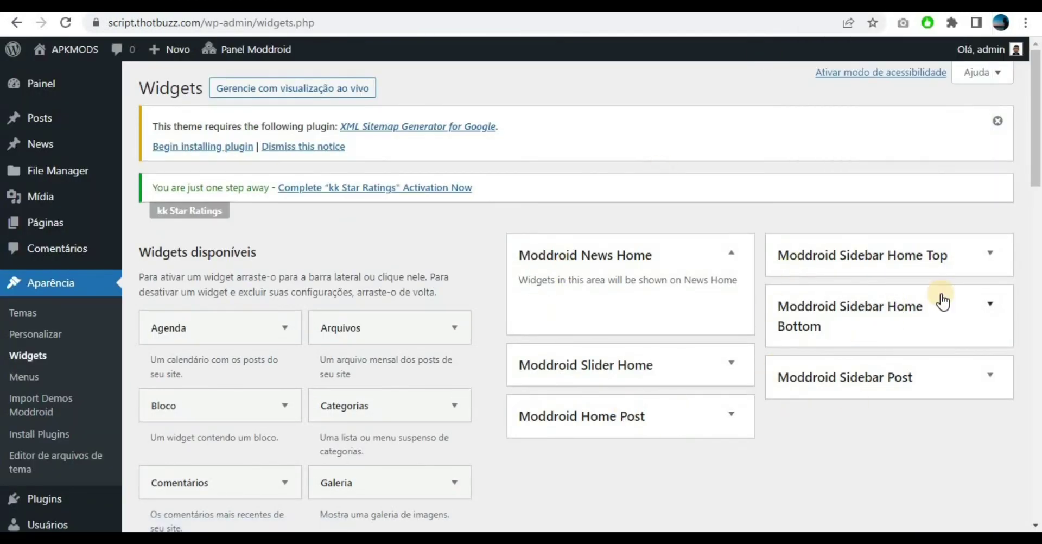
mouse_move(1036, 152)
mouse_down()
mouse_move(1038, 320)
mouse_move(1037, 152)
mouse_up()
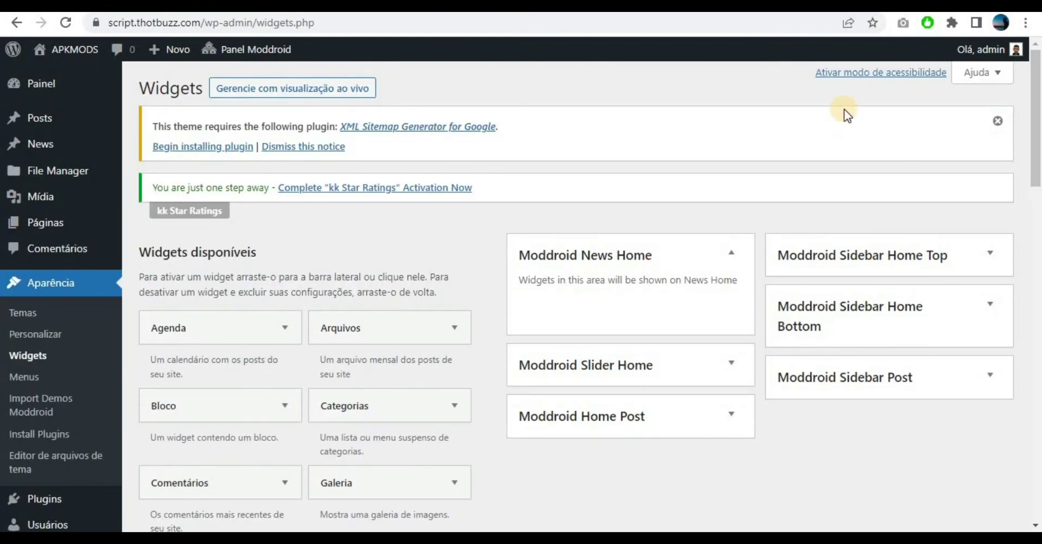